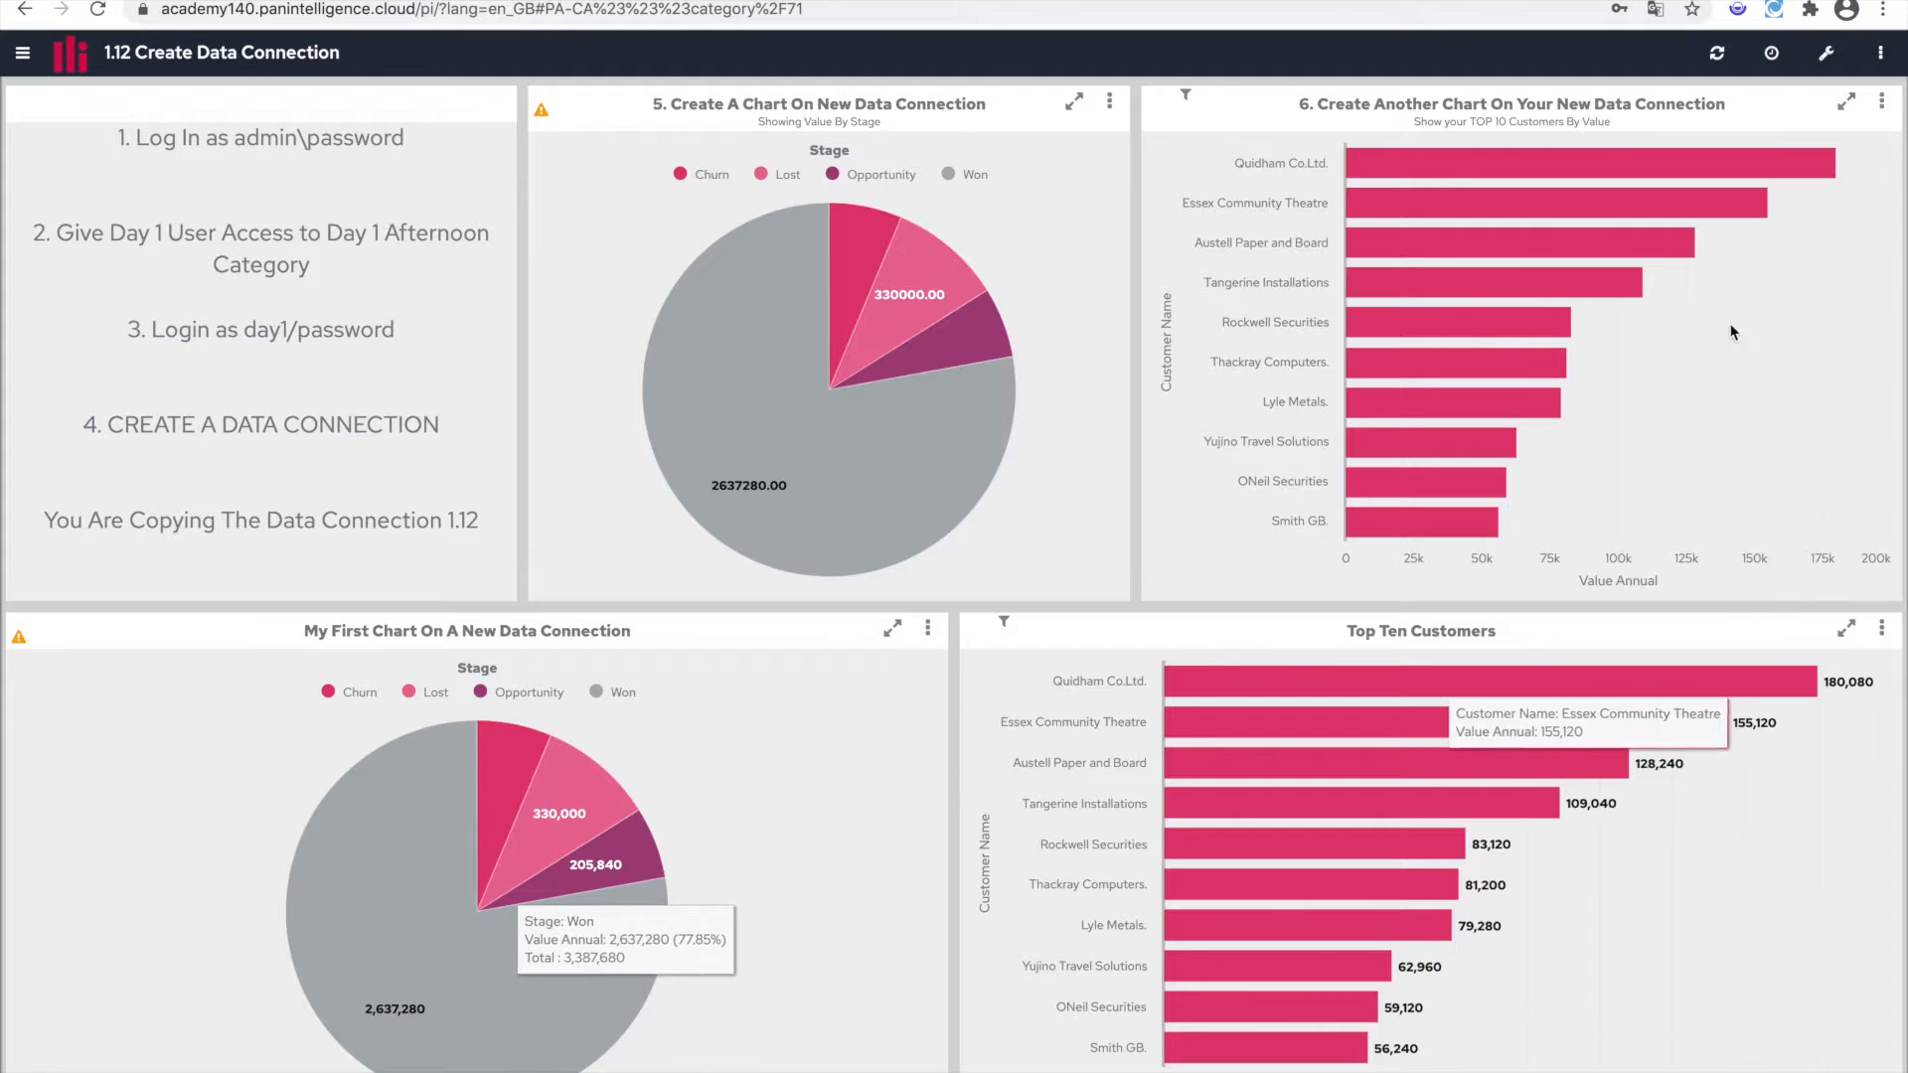
# Compare the table diagrams of the My 1.12 and 1.13 Add Table And Join data connections, and return to the dashboard.
pyautogui.click(1826, 53)
pyautogui.click(728, 108)
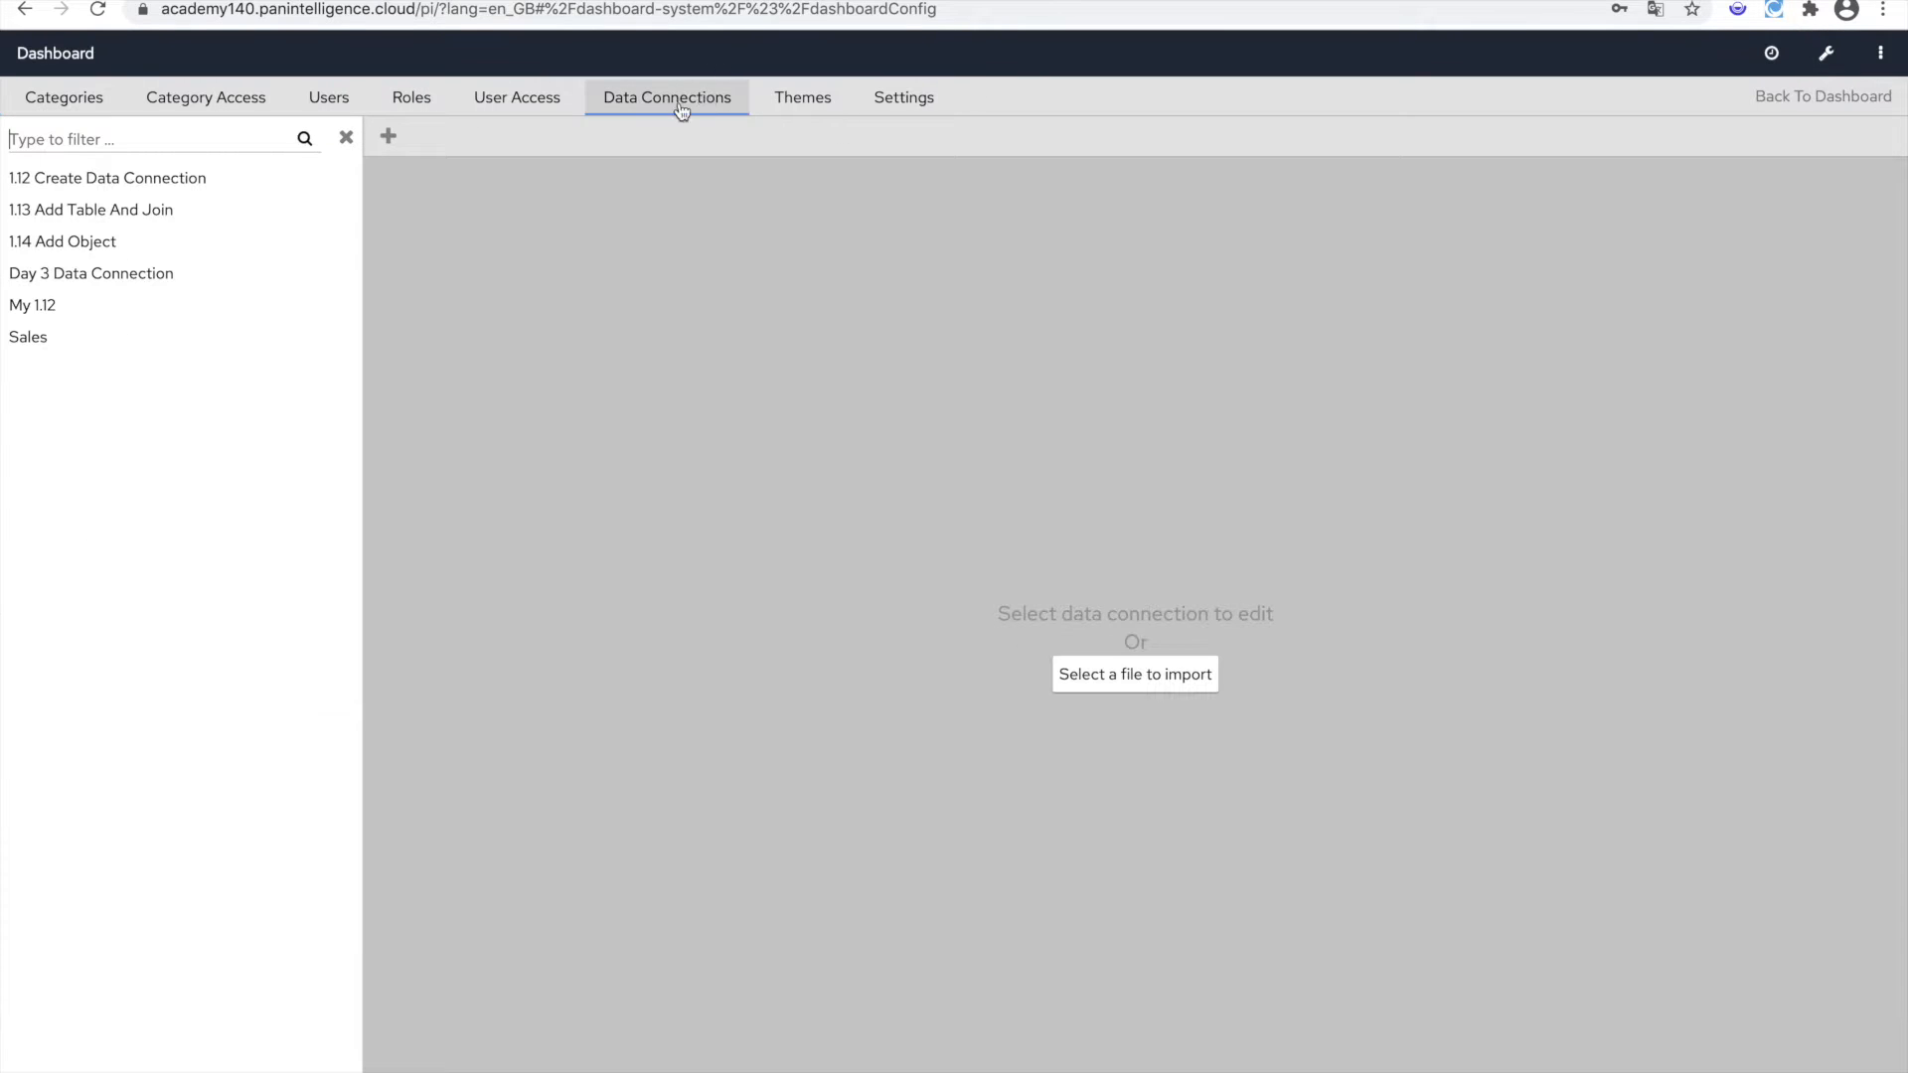
pyautogui.click(139, 312)
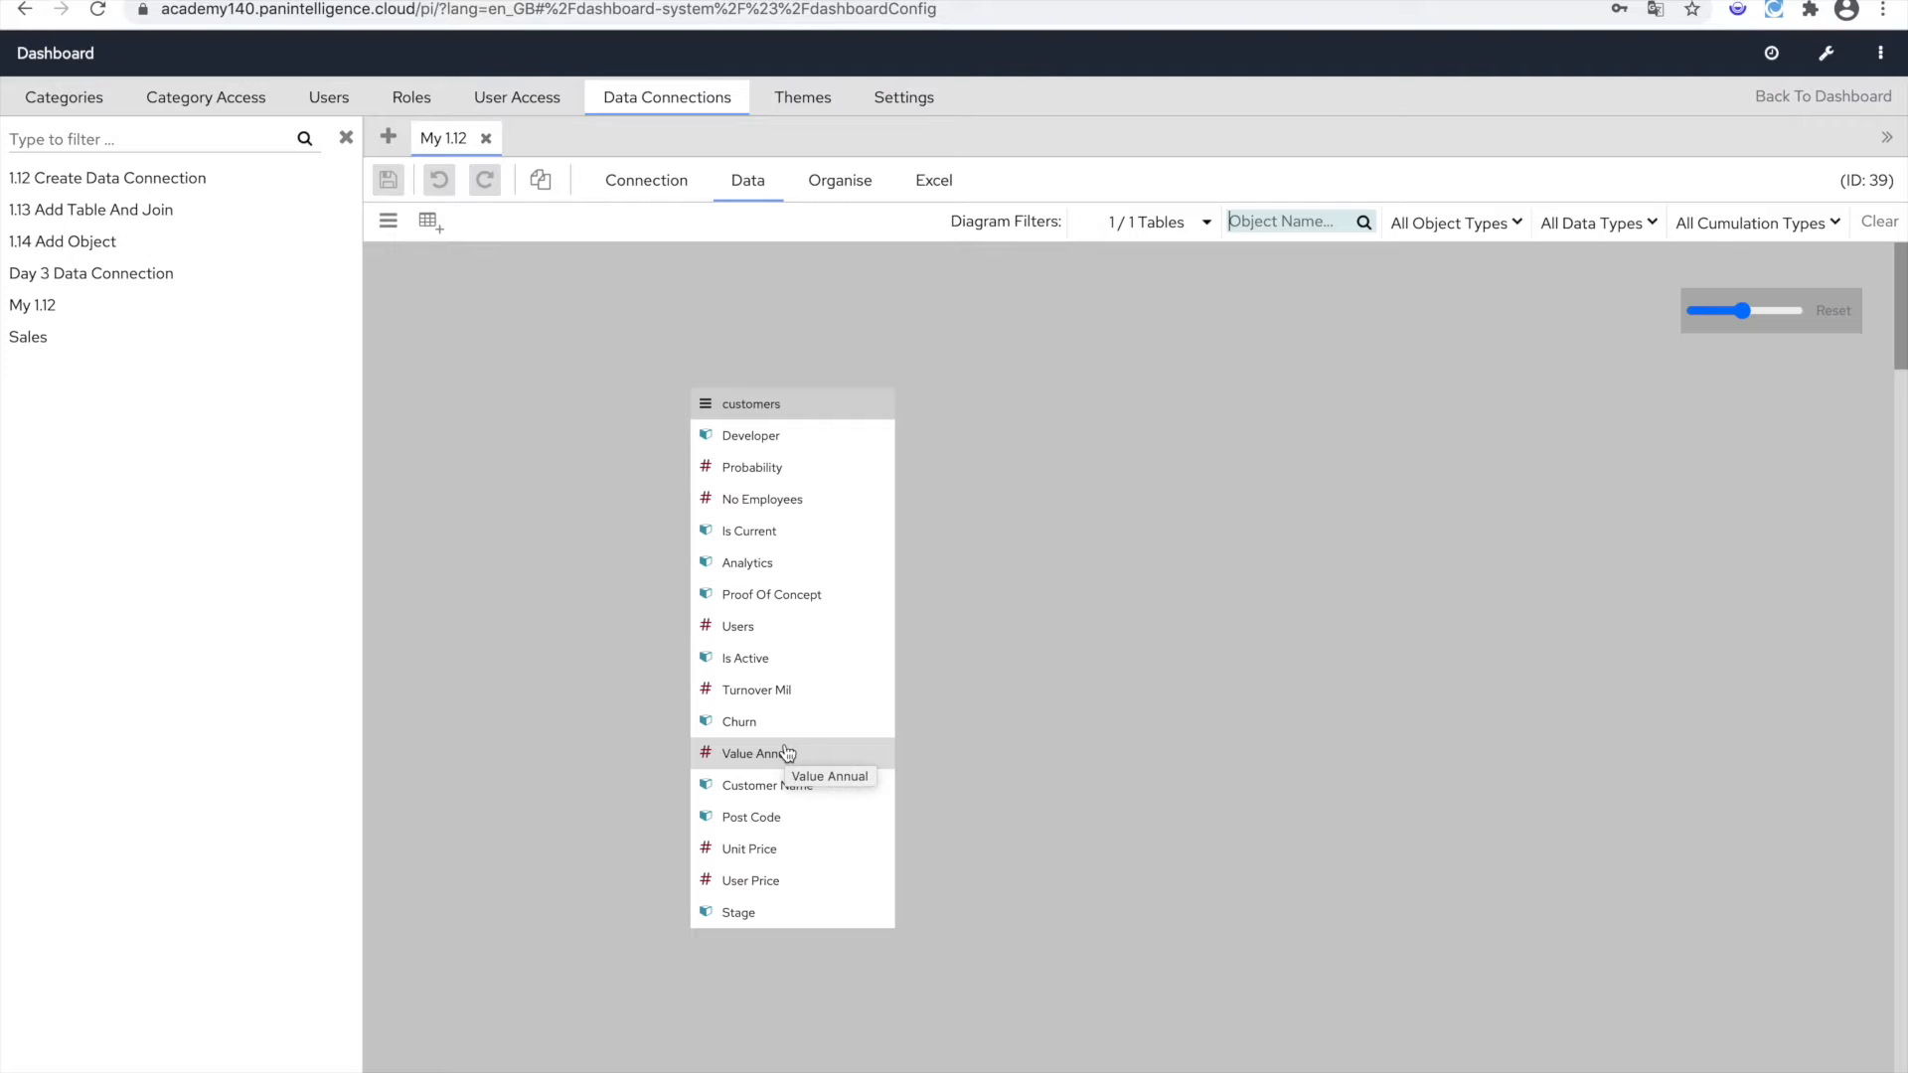
pyautogui.click(129, 213)
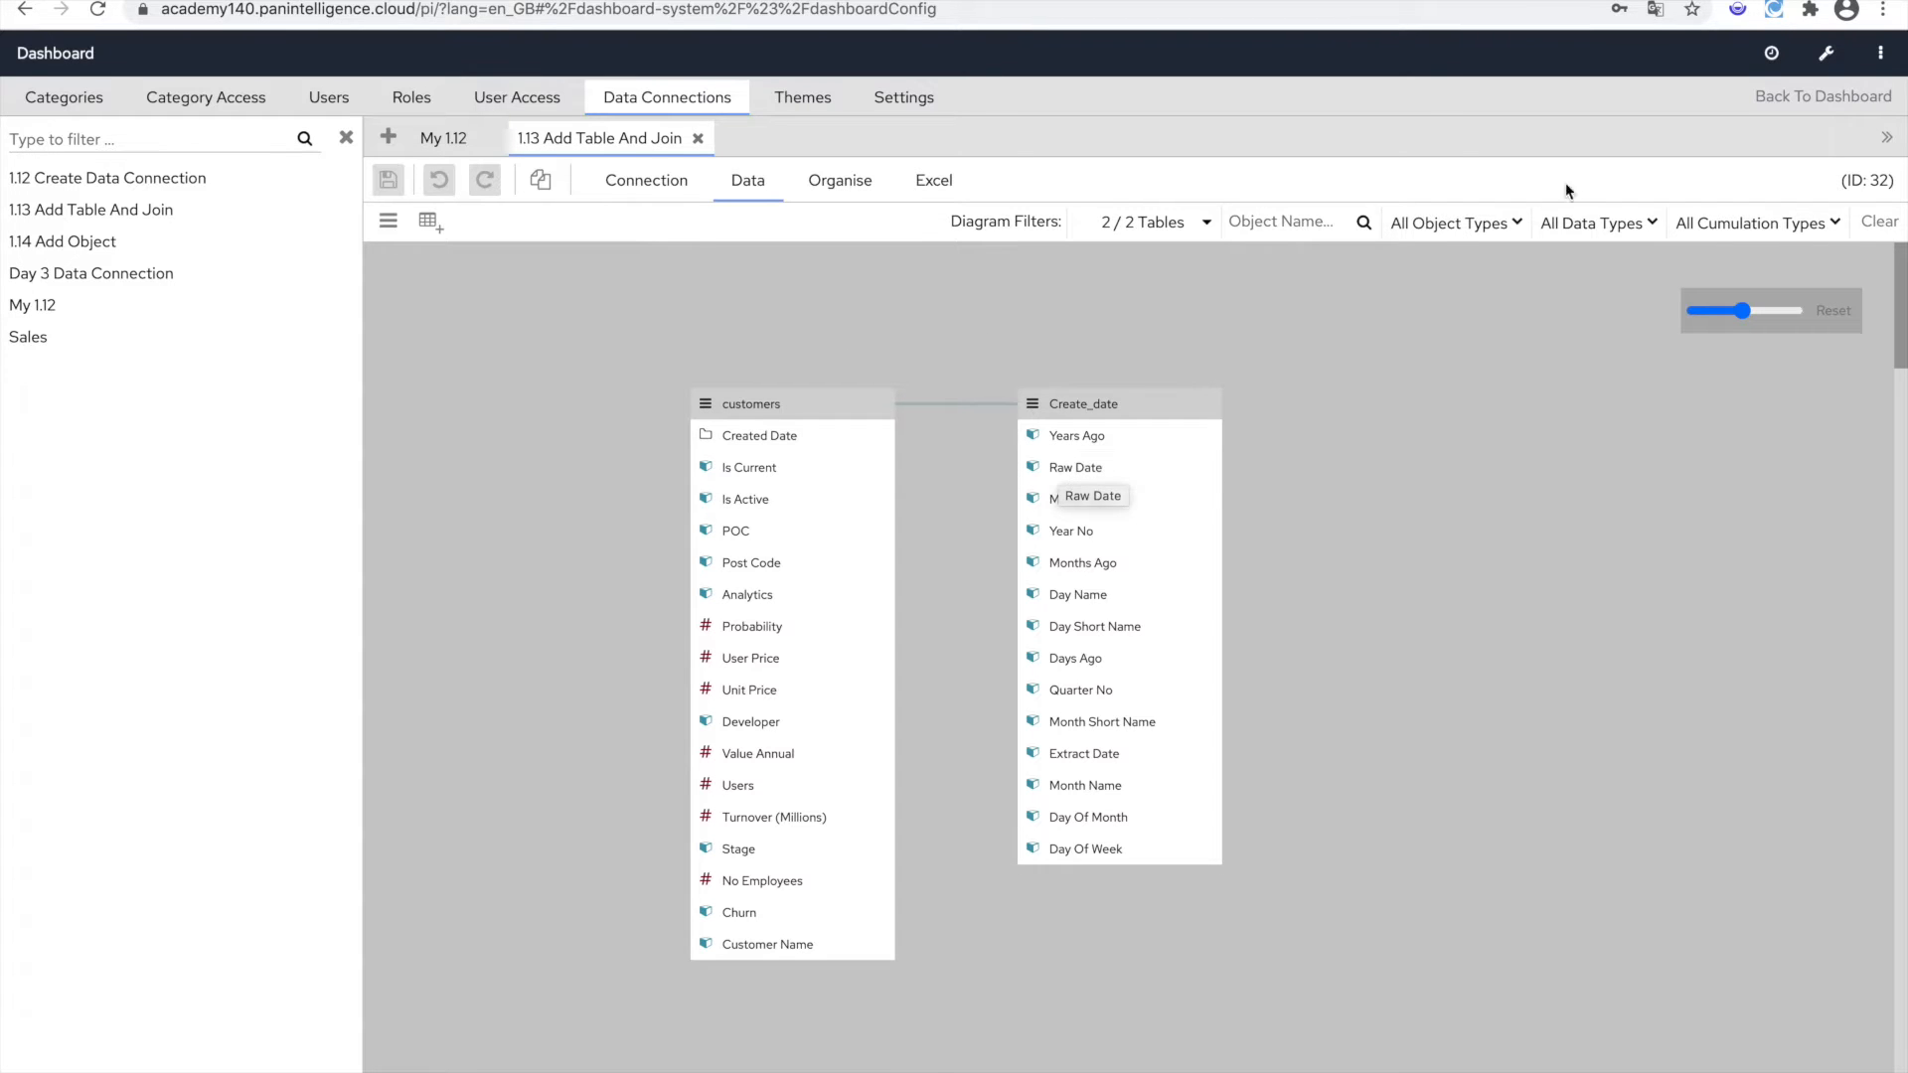
pyautogui.click(1768, 105)
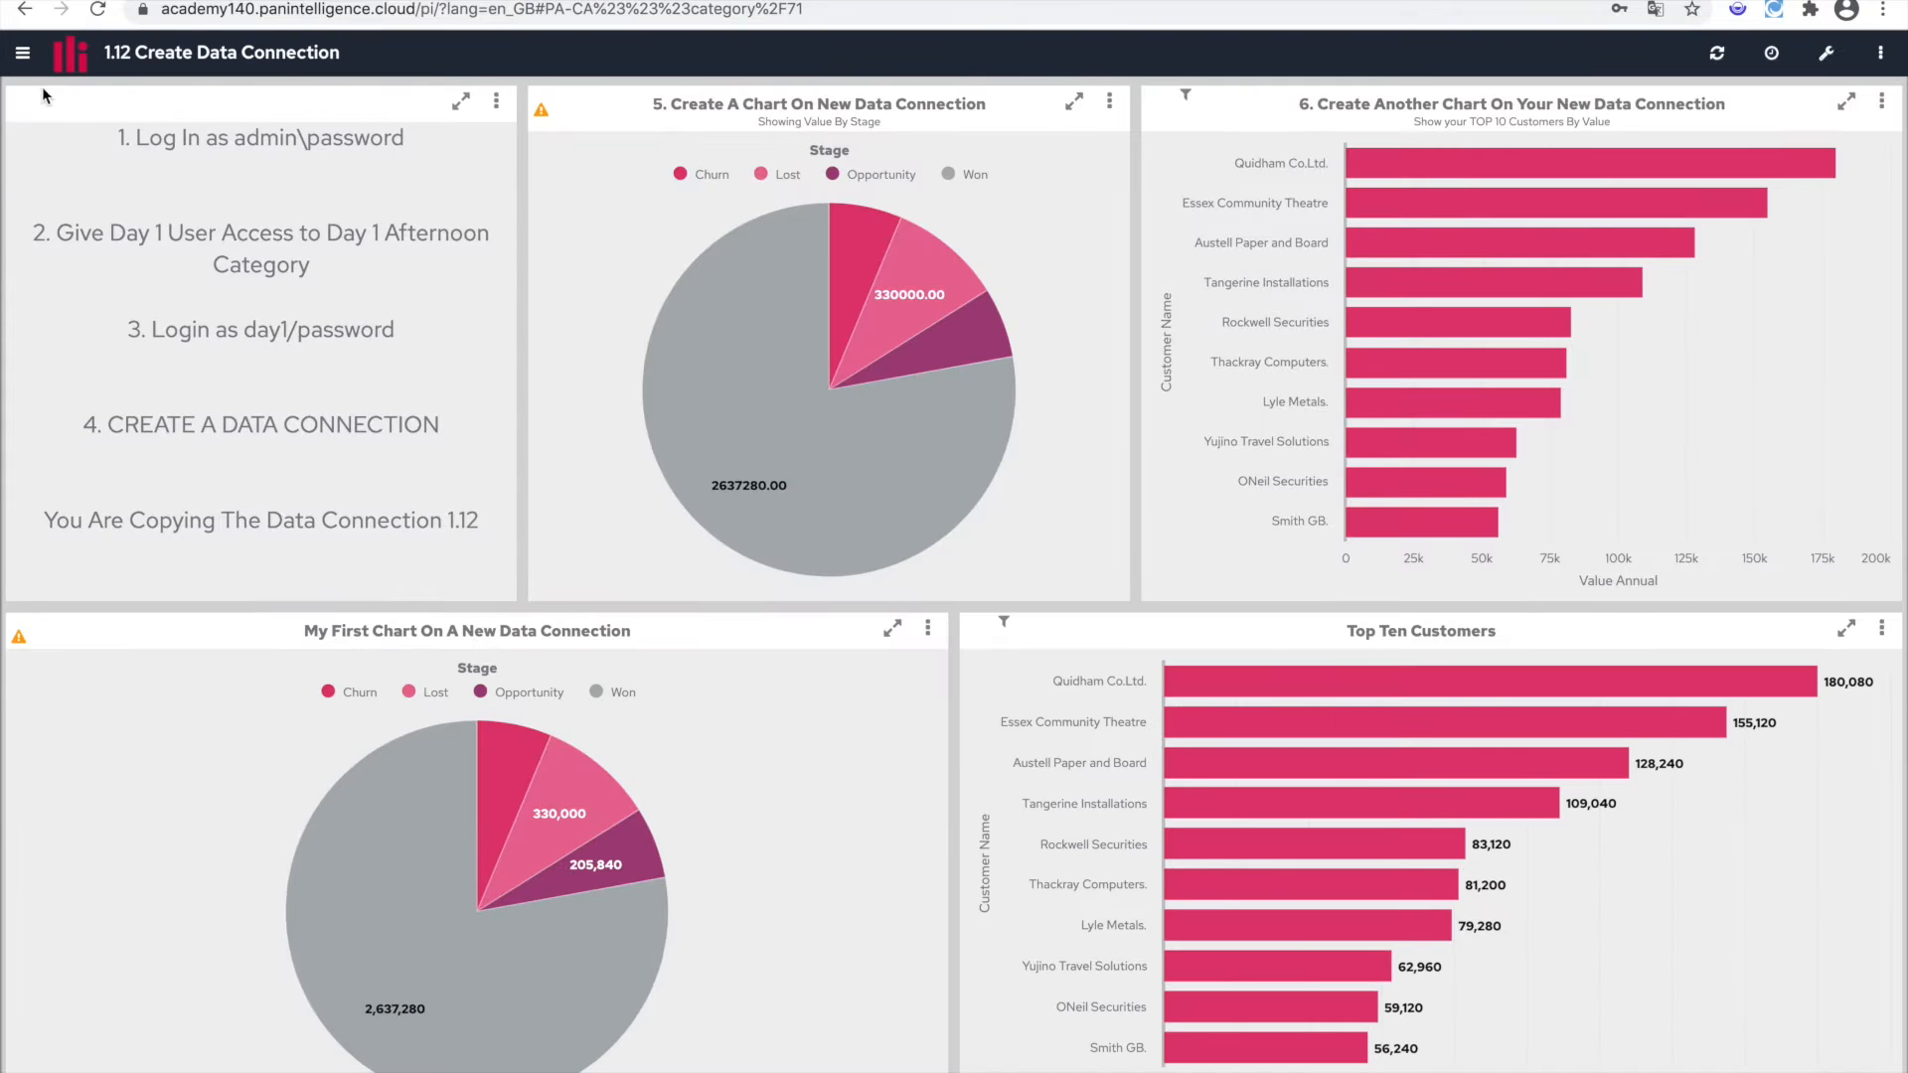
# In the 1.13 Add Tables and Joins category, inspect the Created Date objects in the Customer Value By Day Of Month chart's editor.
pyautogui.click(22, 53)
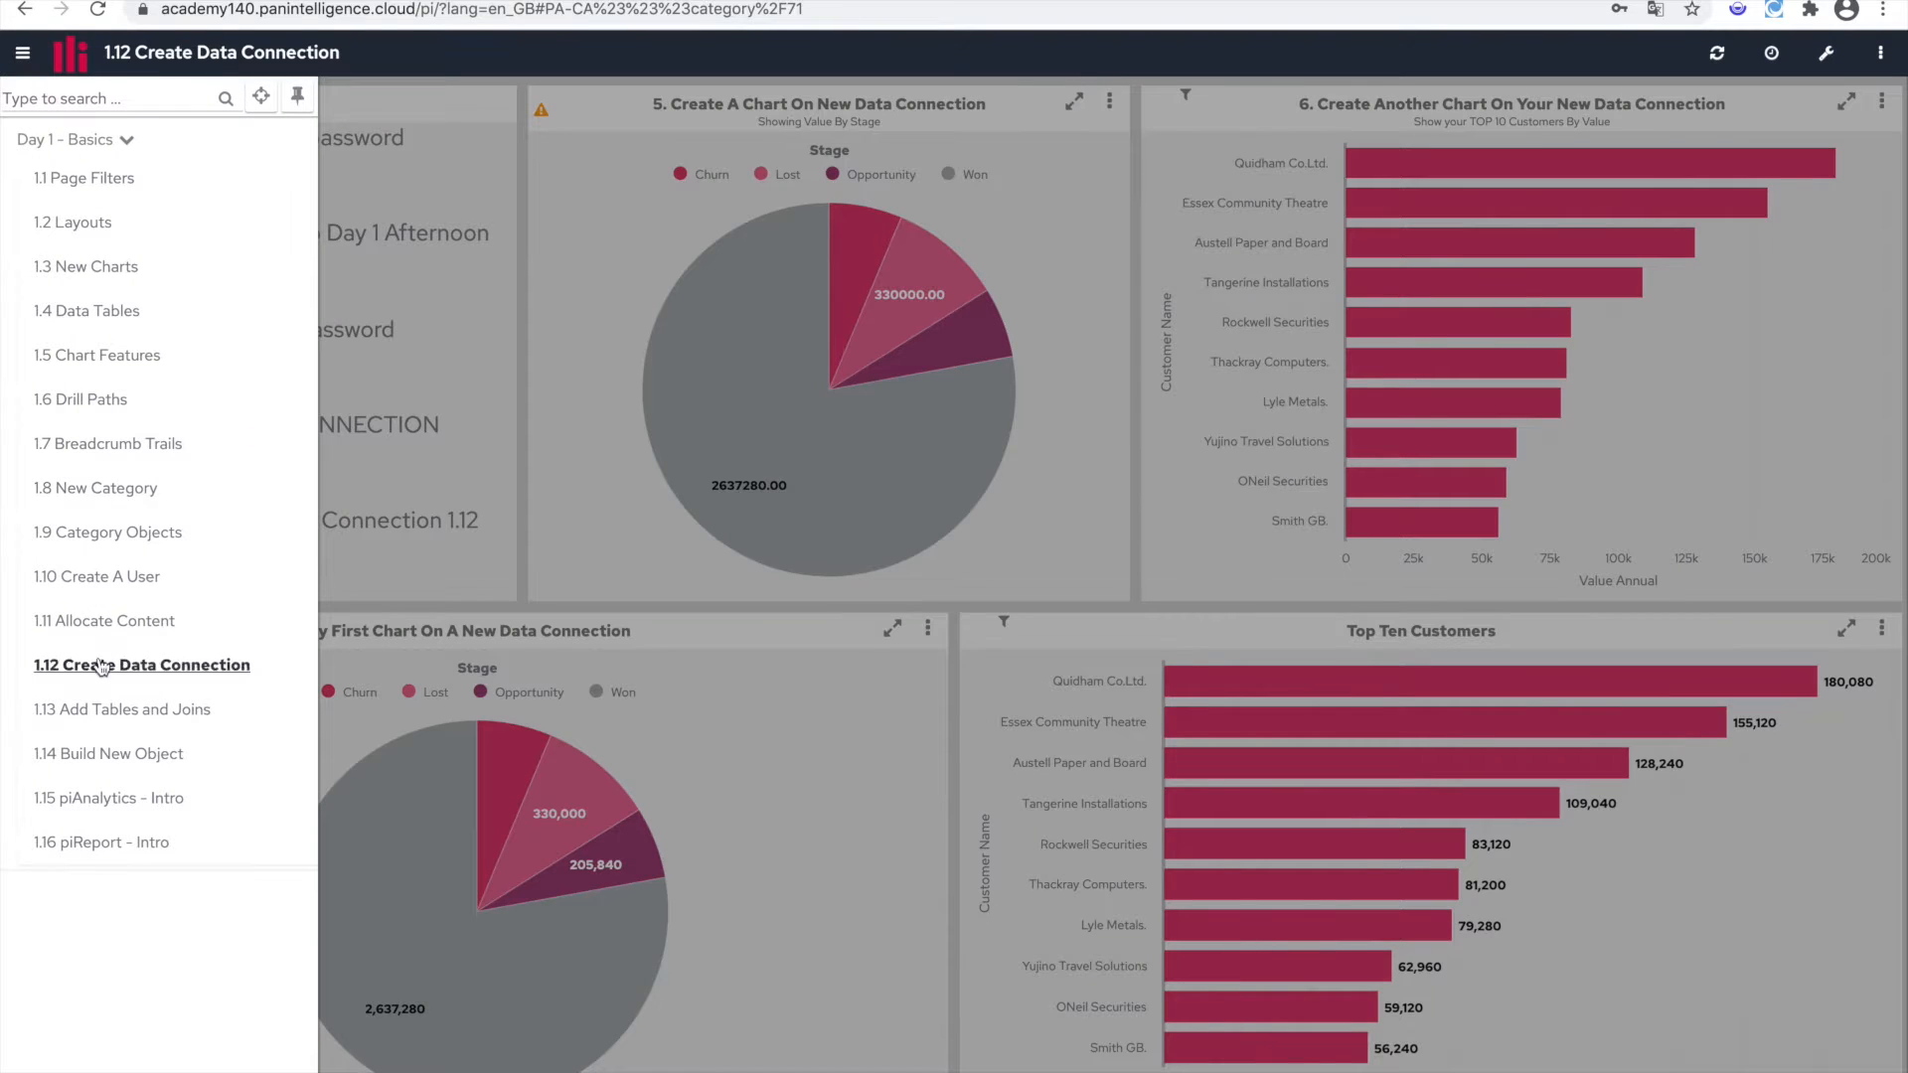
pyautogui.click(99, 710)
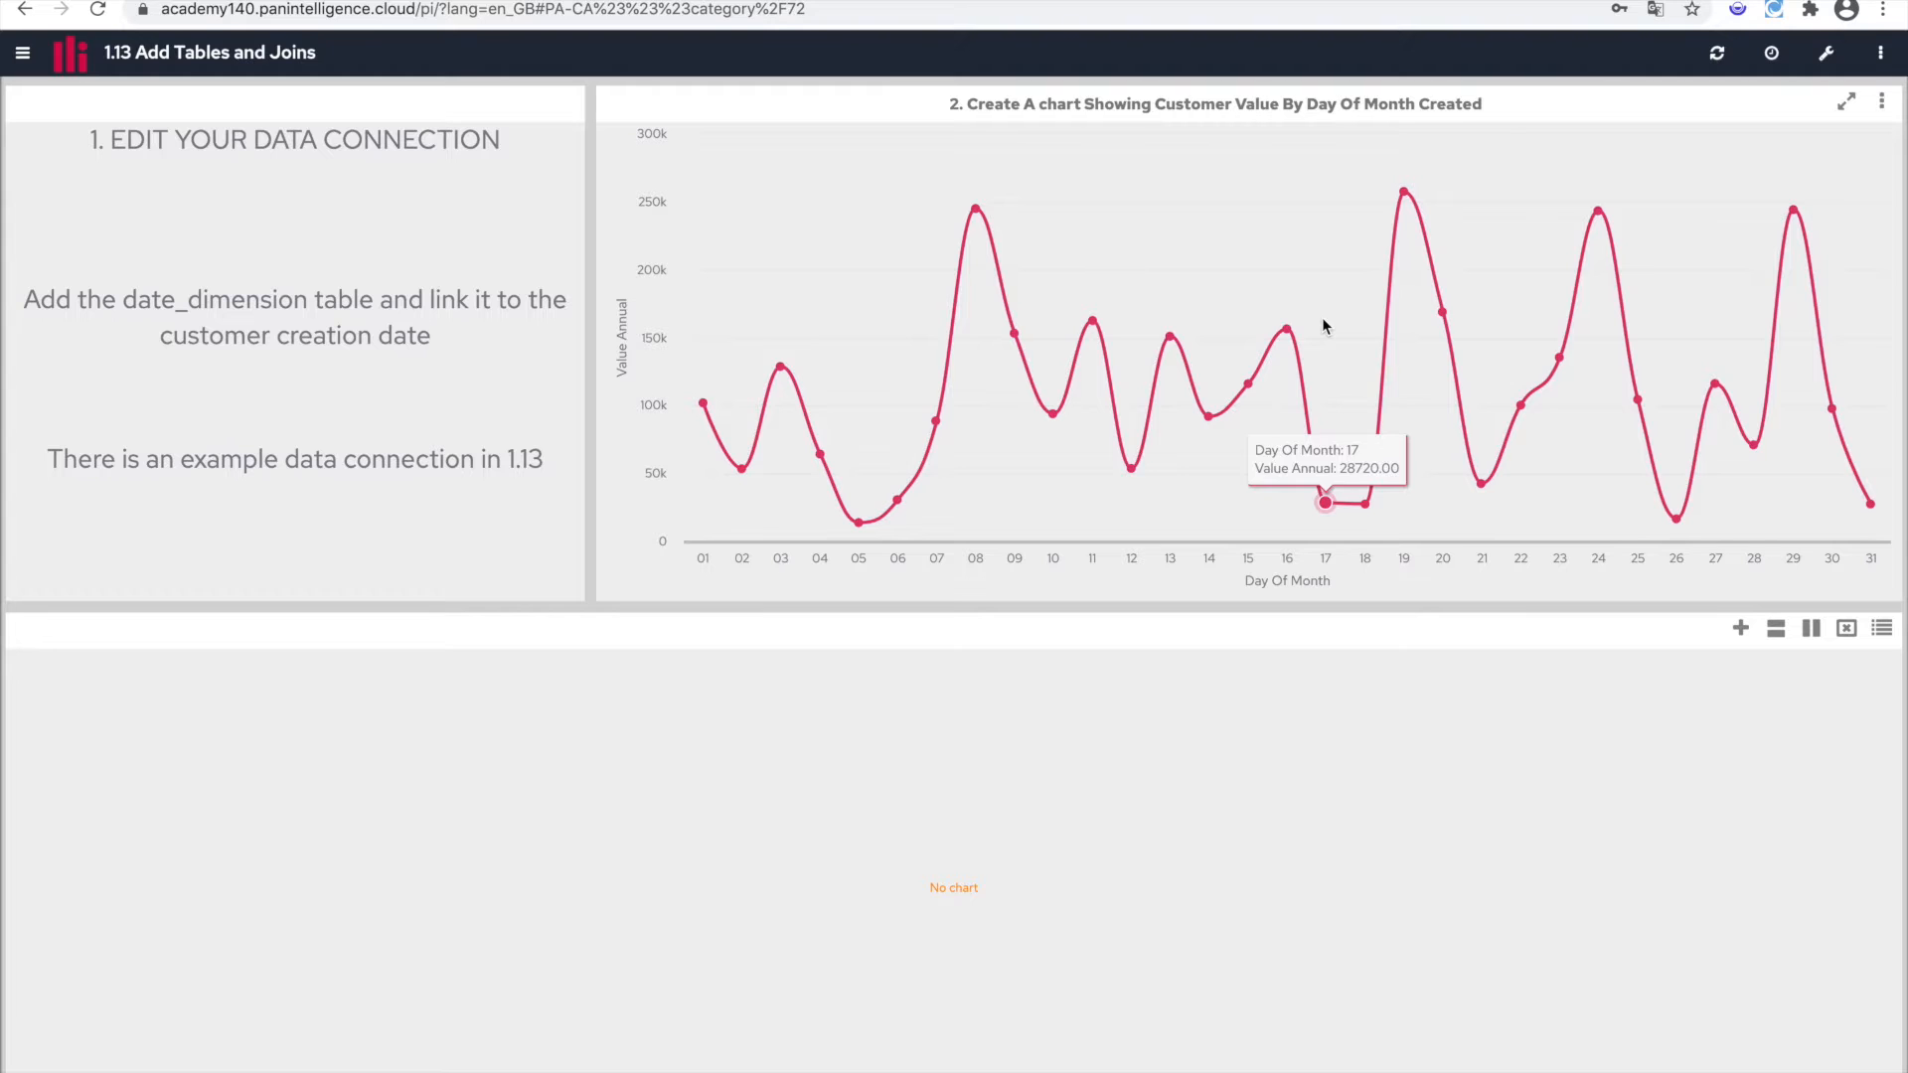
pyautogui.click(1885, 105)
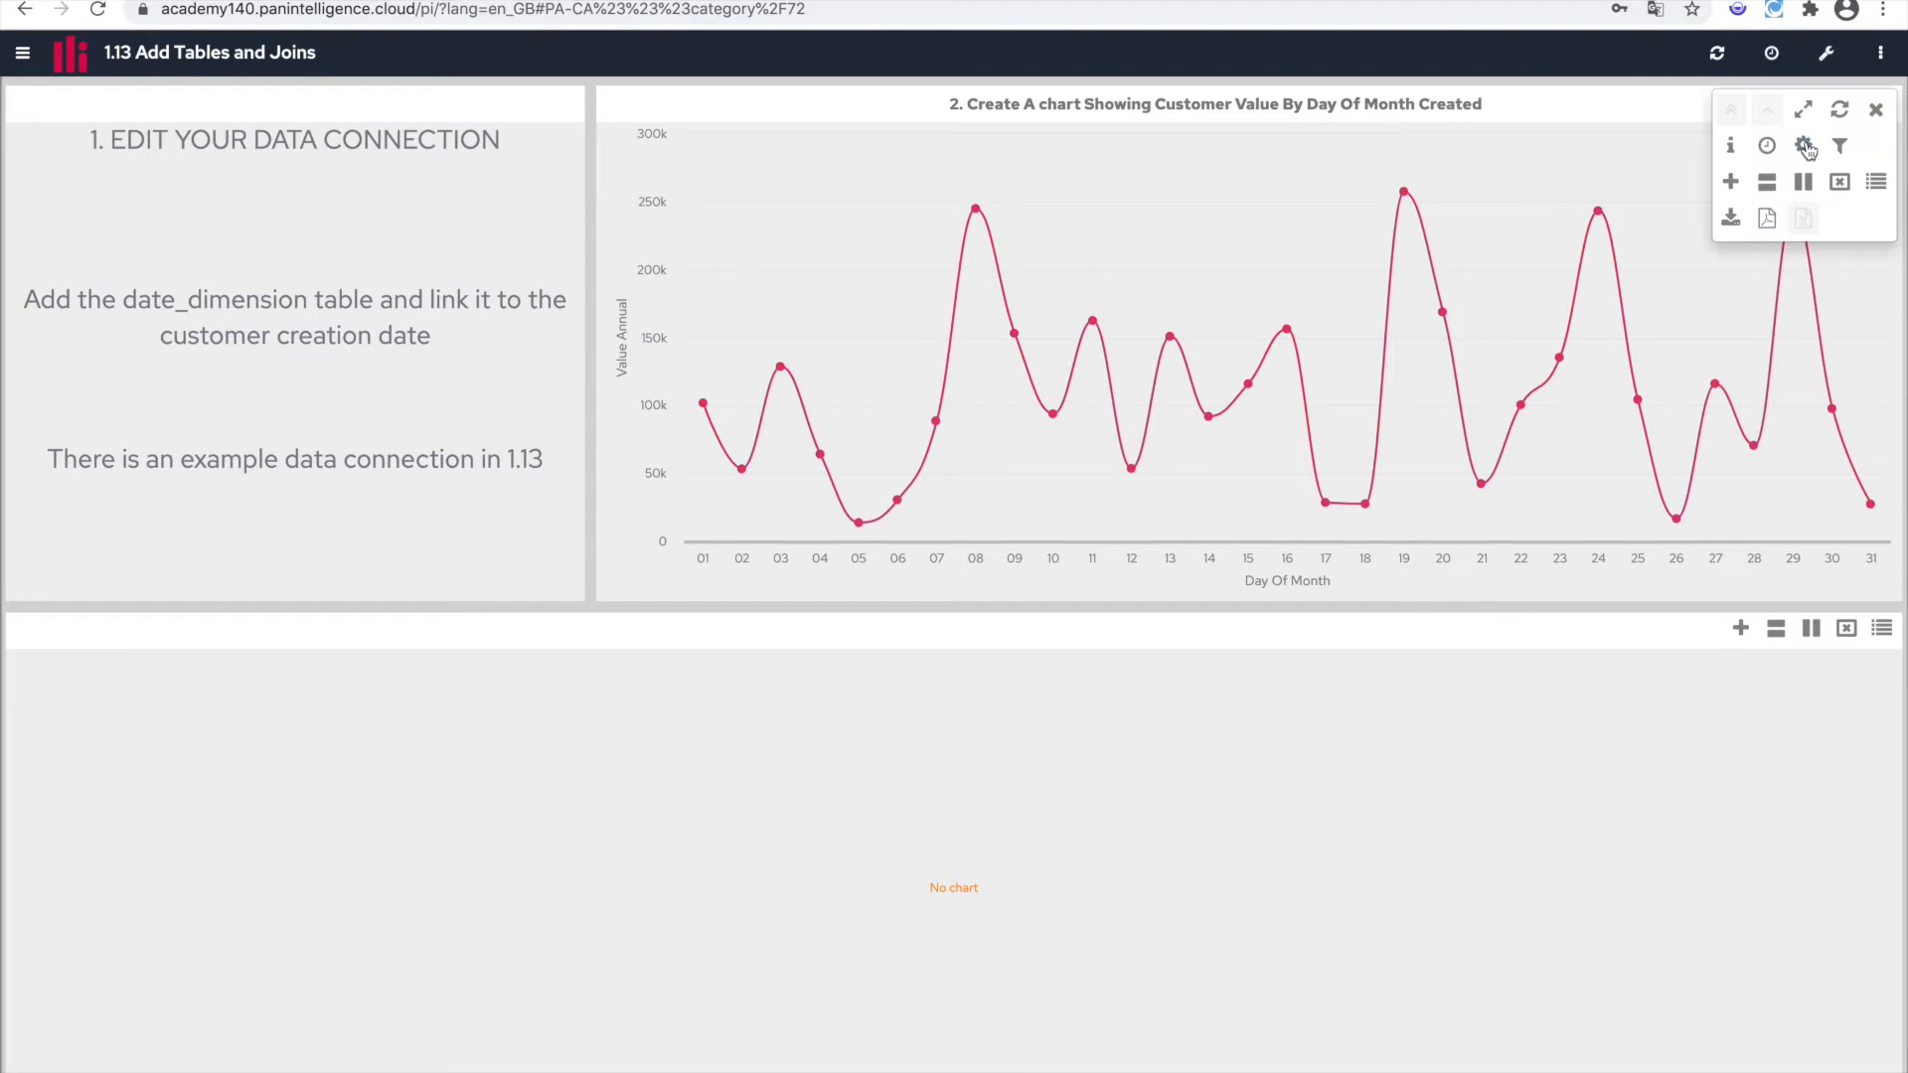
pyautogui.click(1809, 147)
pyautogui.click(556, 462)
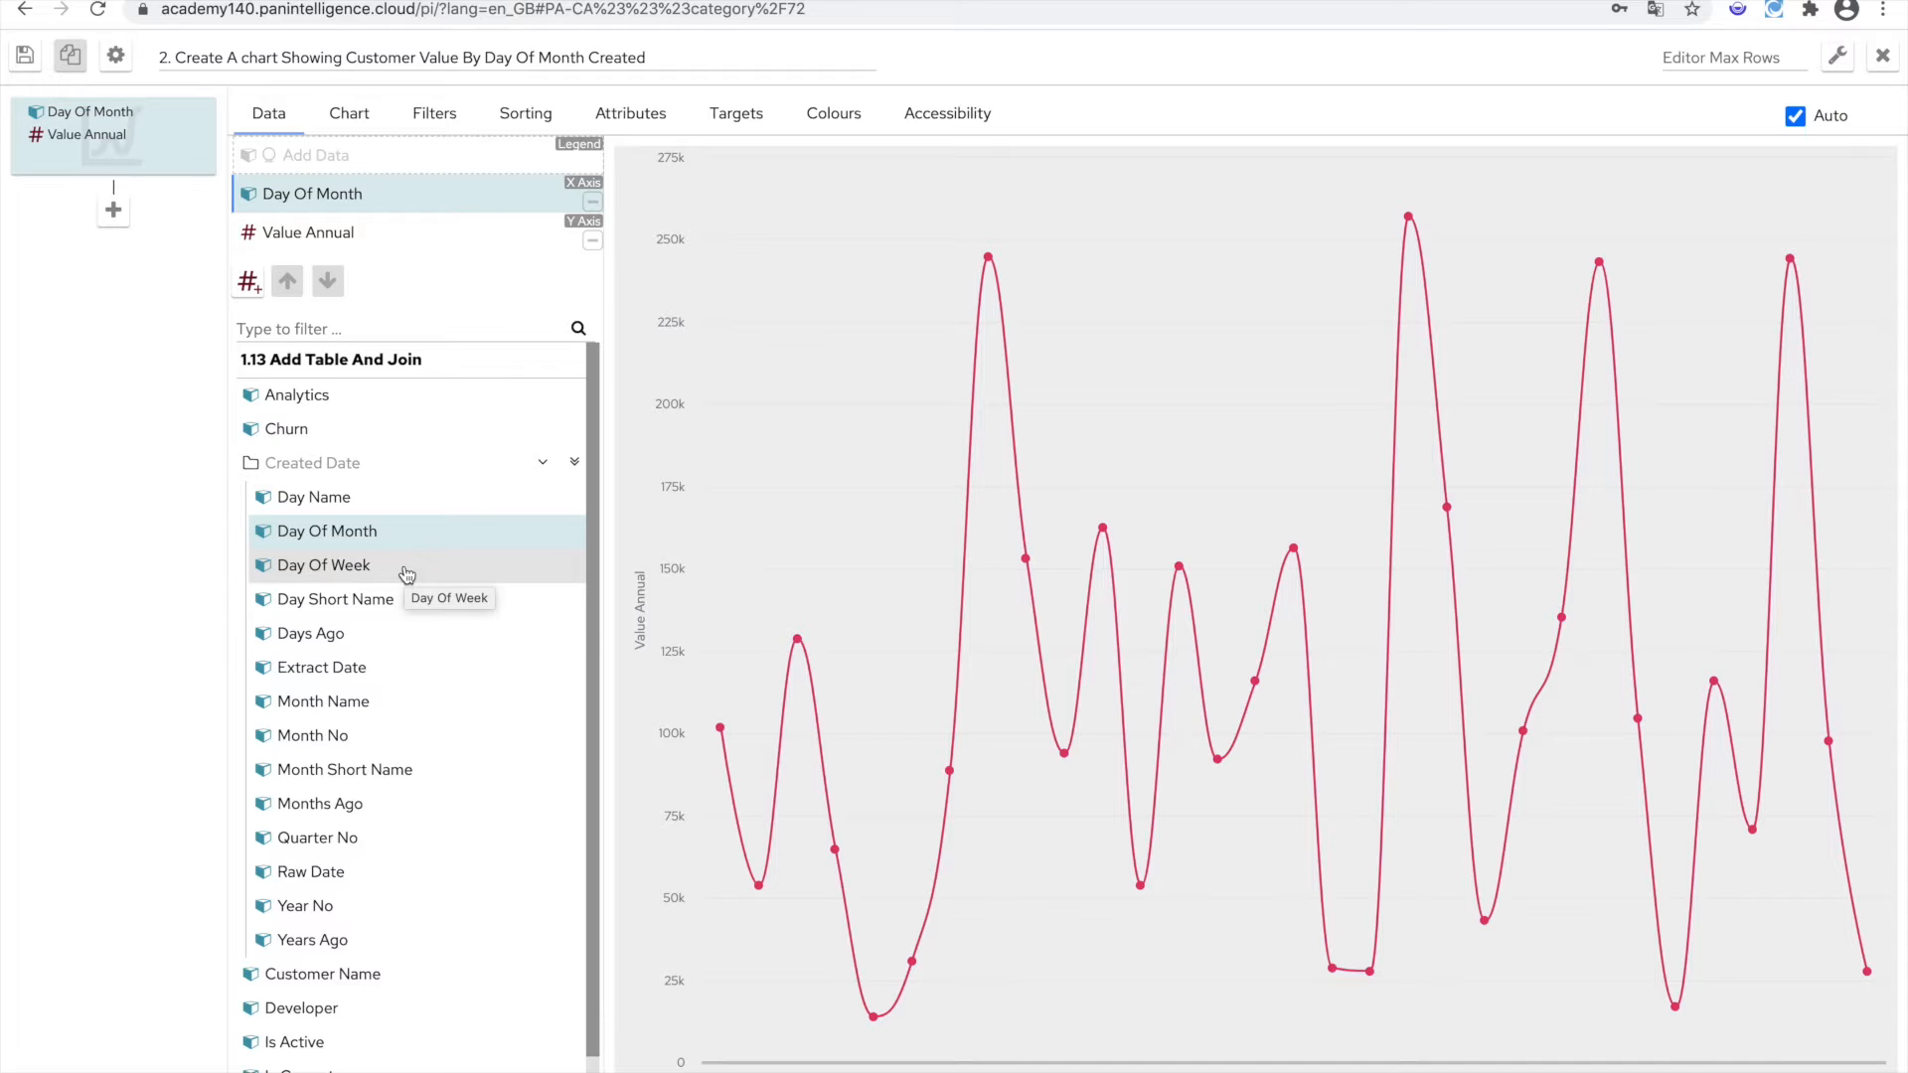
pyautogui.click(1882, 56)
# Log out of the current account and log in as admin.
pyautogui.click(1882, 57)
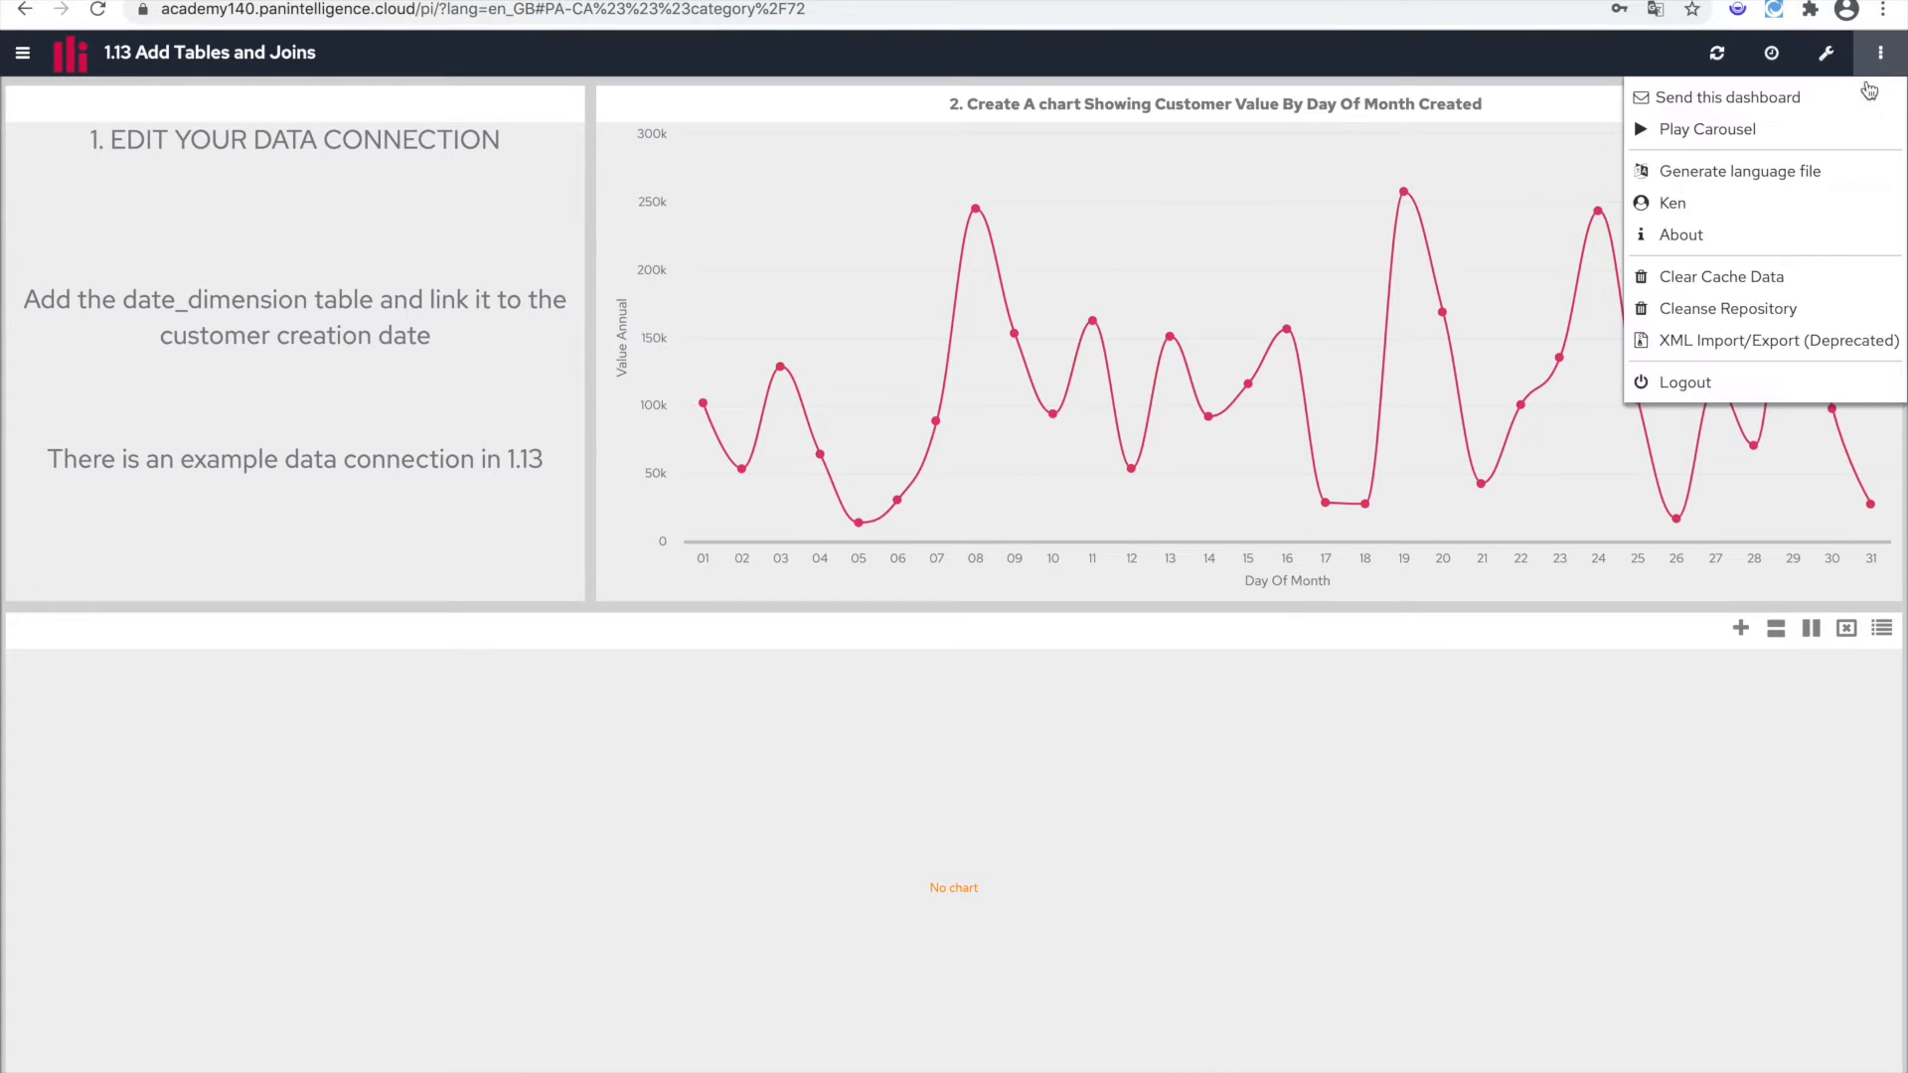
pyautogui.click(1743, 382)
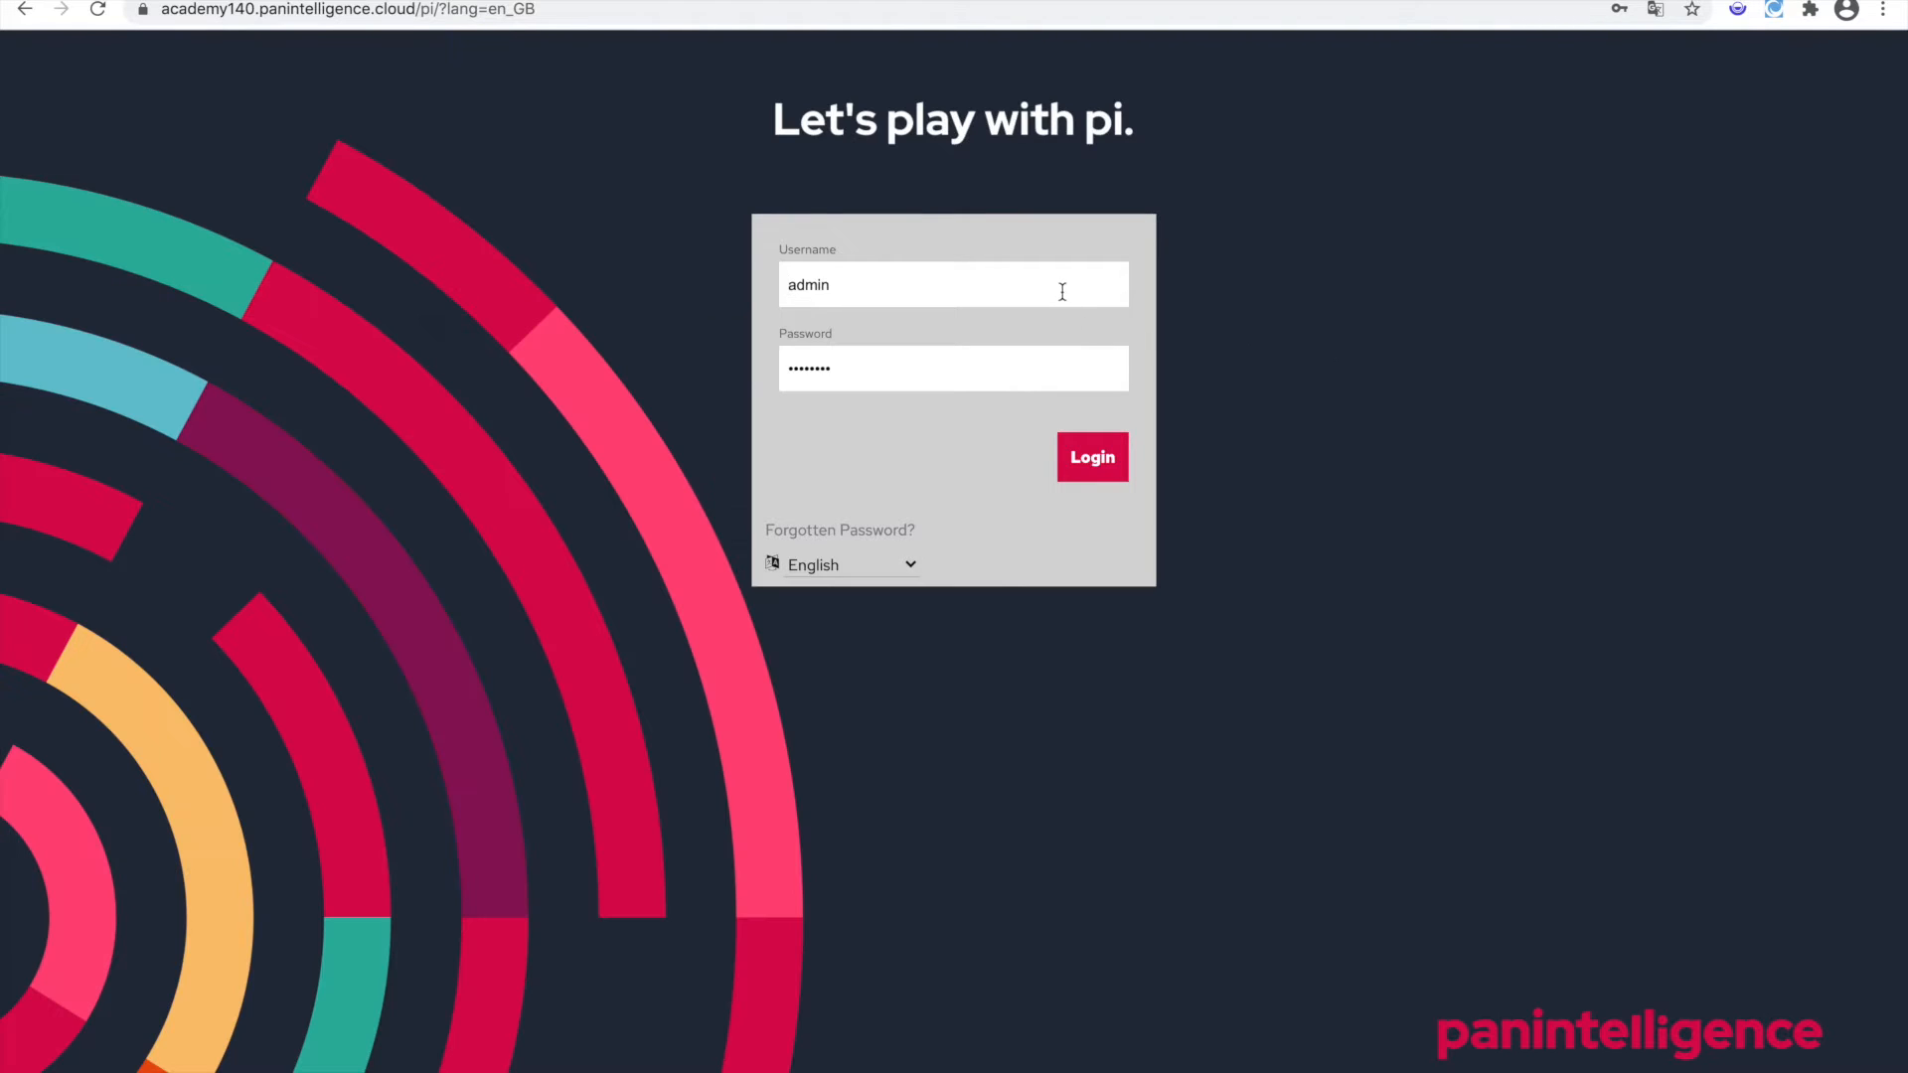
pyautogui.click(1059, 287)
pyautogui.click(1068, 246)
pyautogui.click(1085, 455)
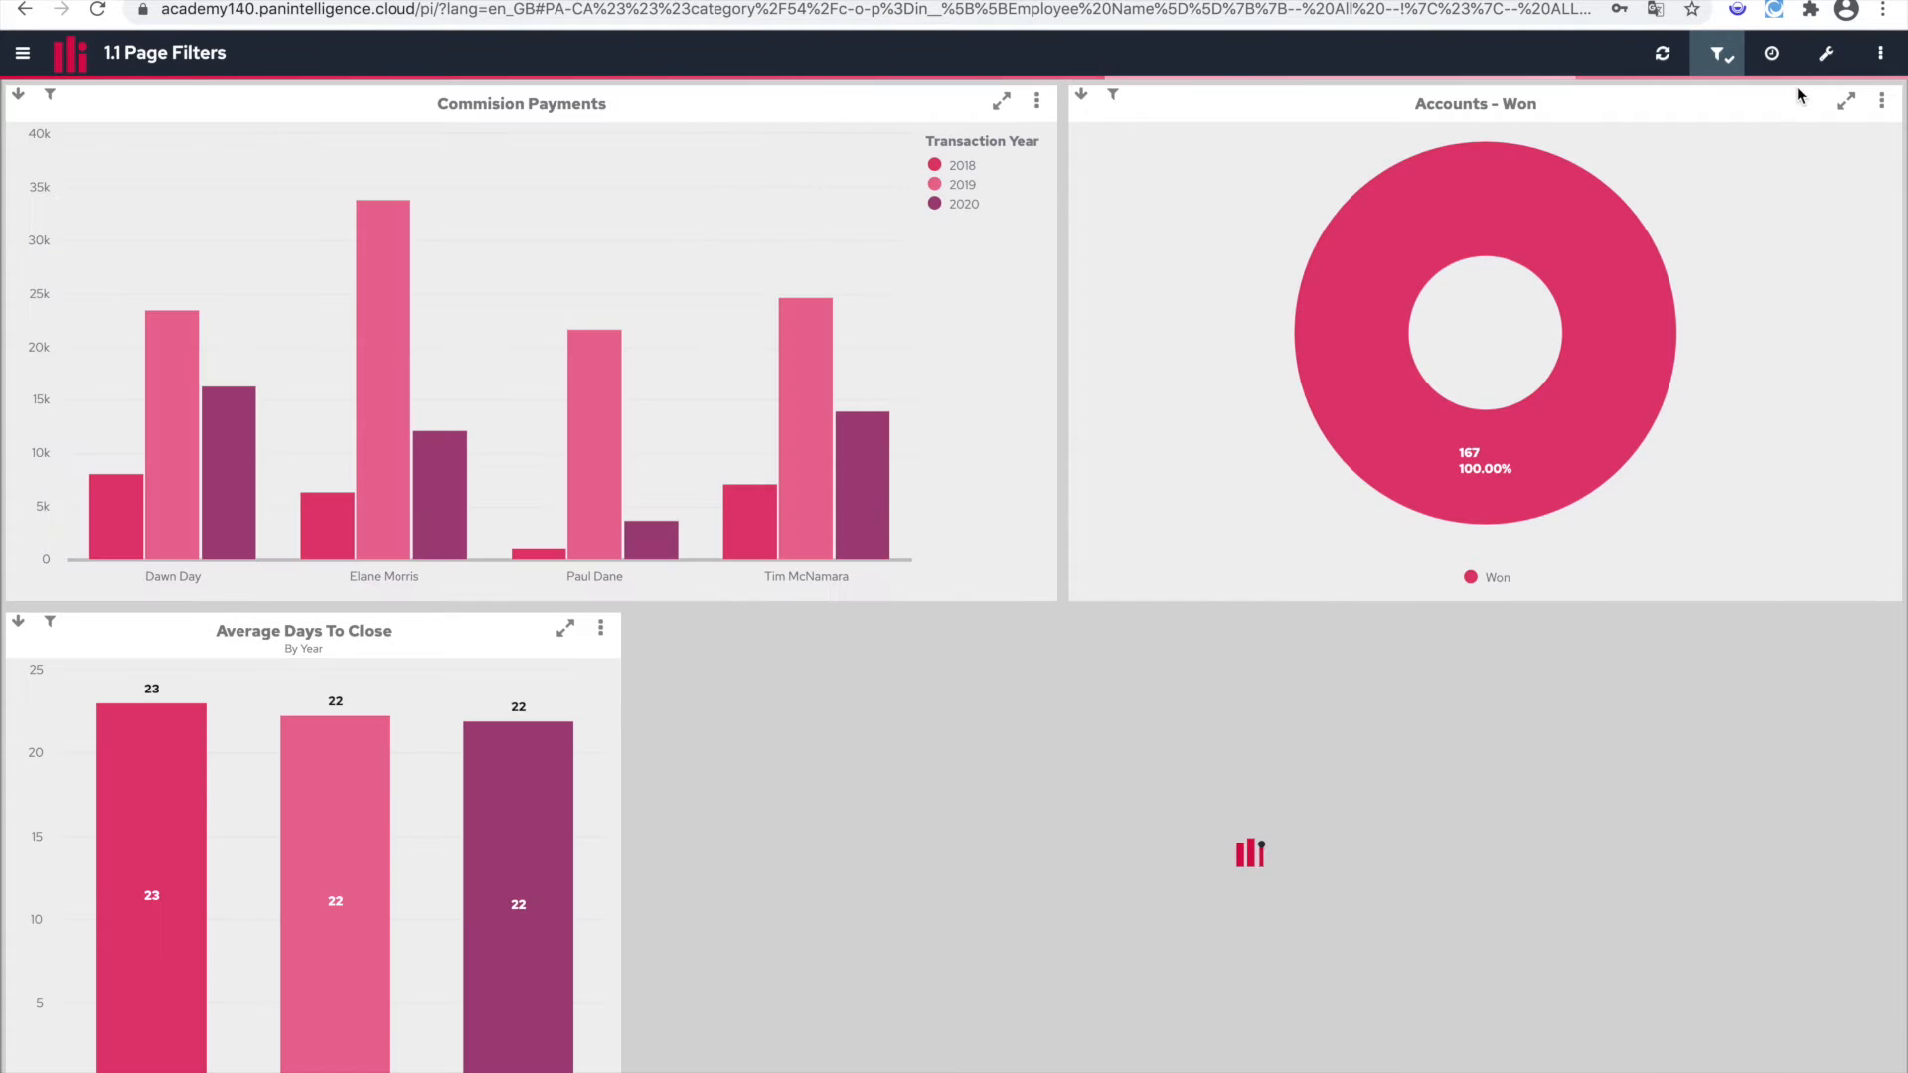
# Grant the administrator user under Day One the privilege to view debugging info and technical SQL details, and save the user.
pyautogui.click(1829, 59)
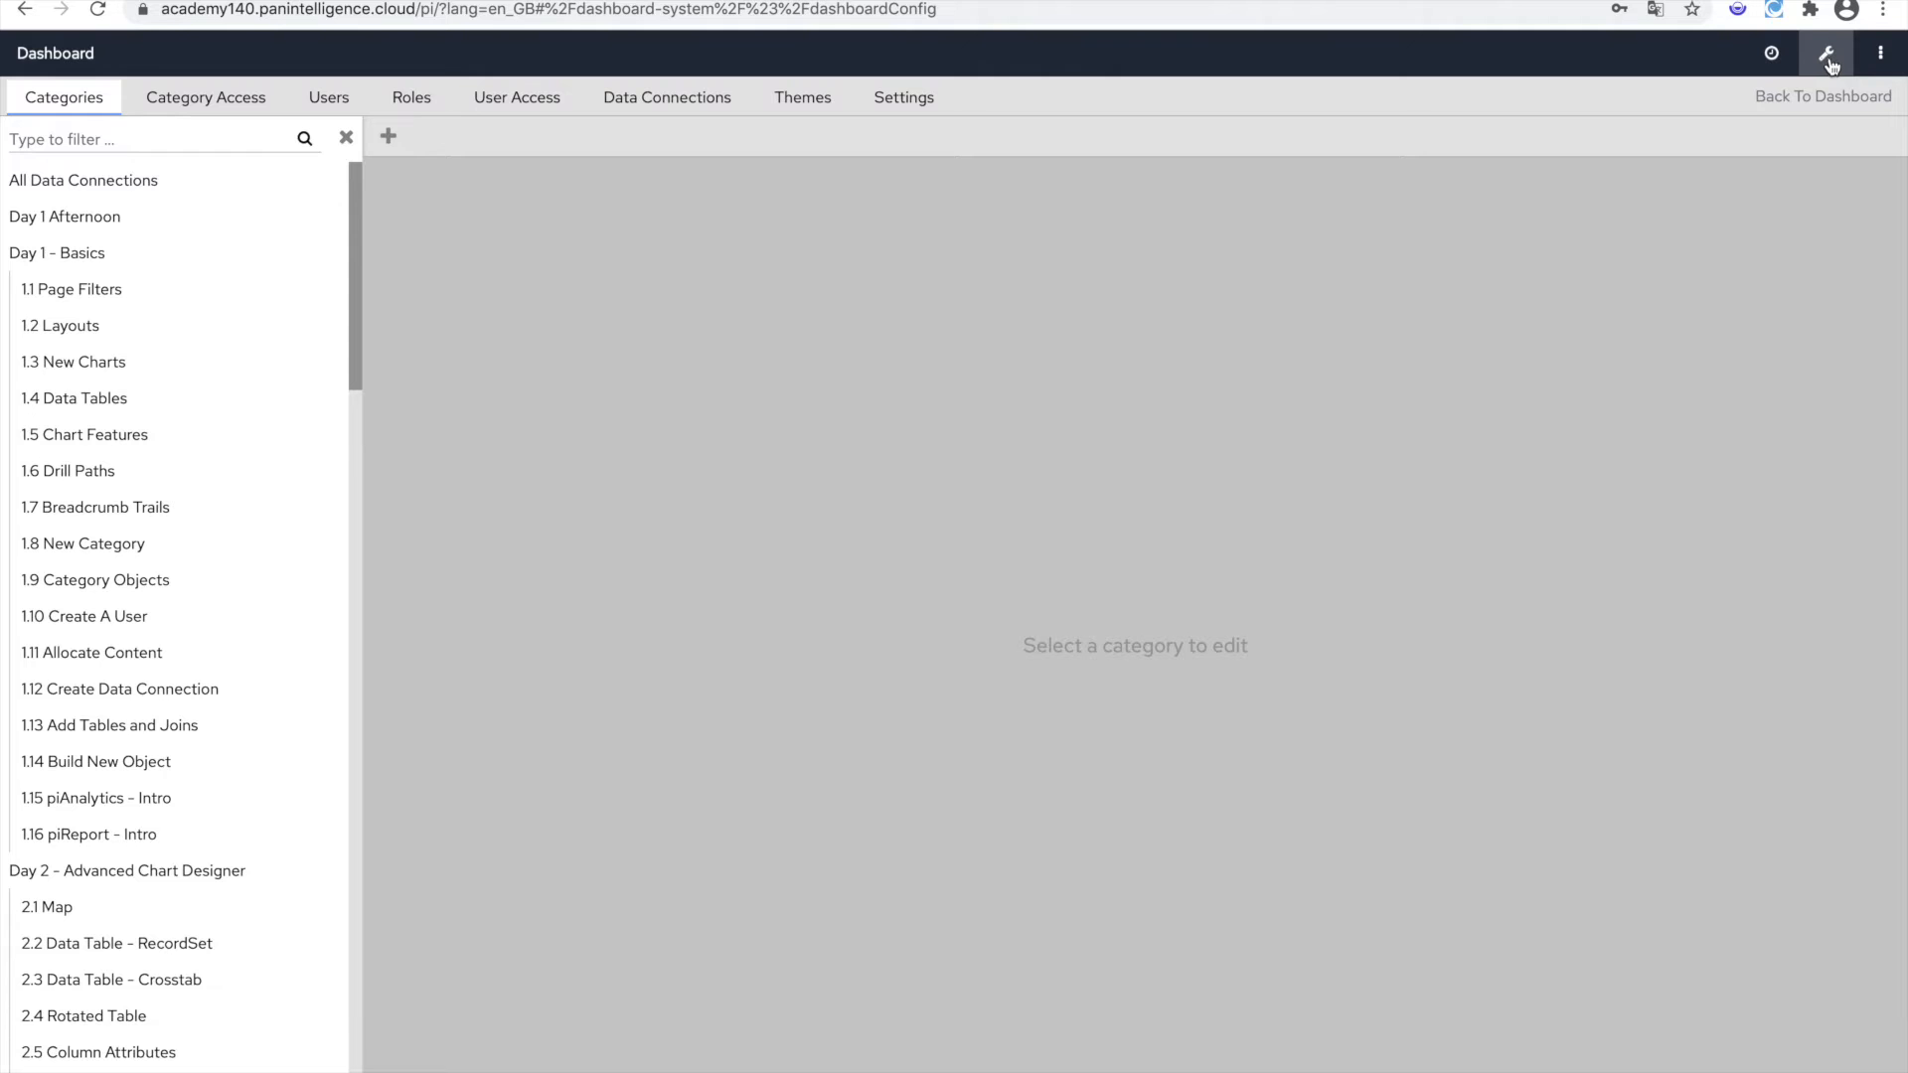
pyautogui.click(341, 103)
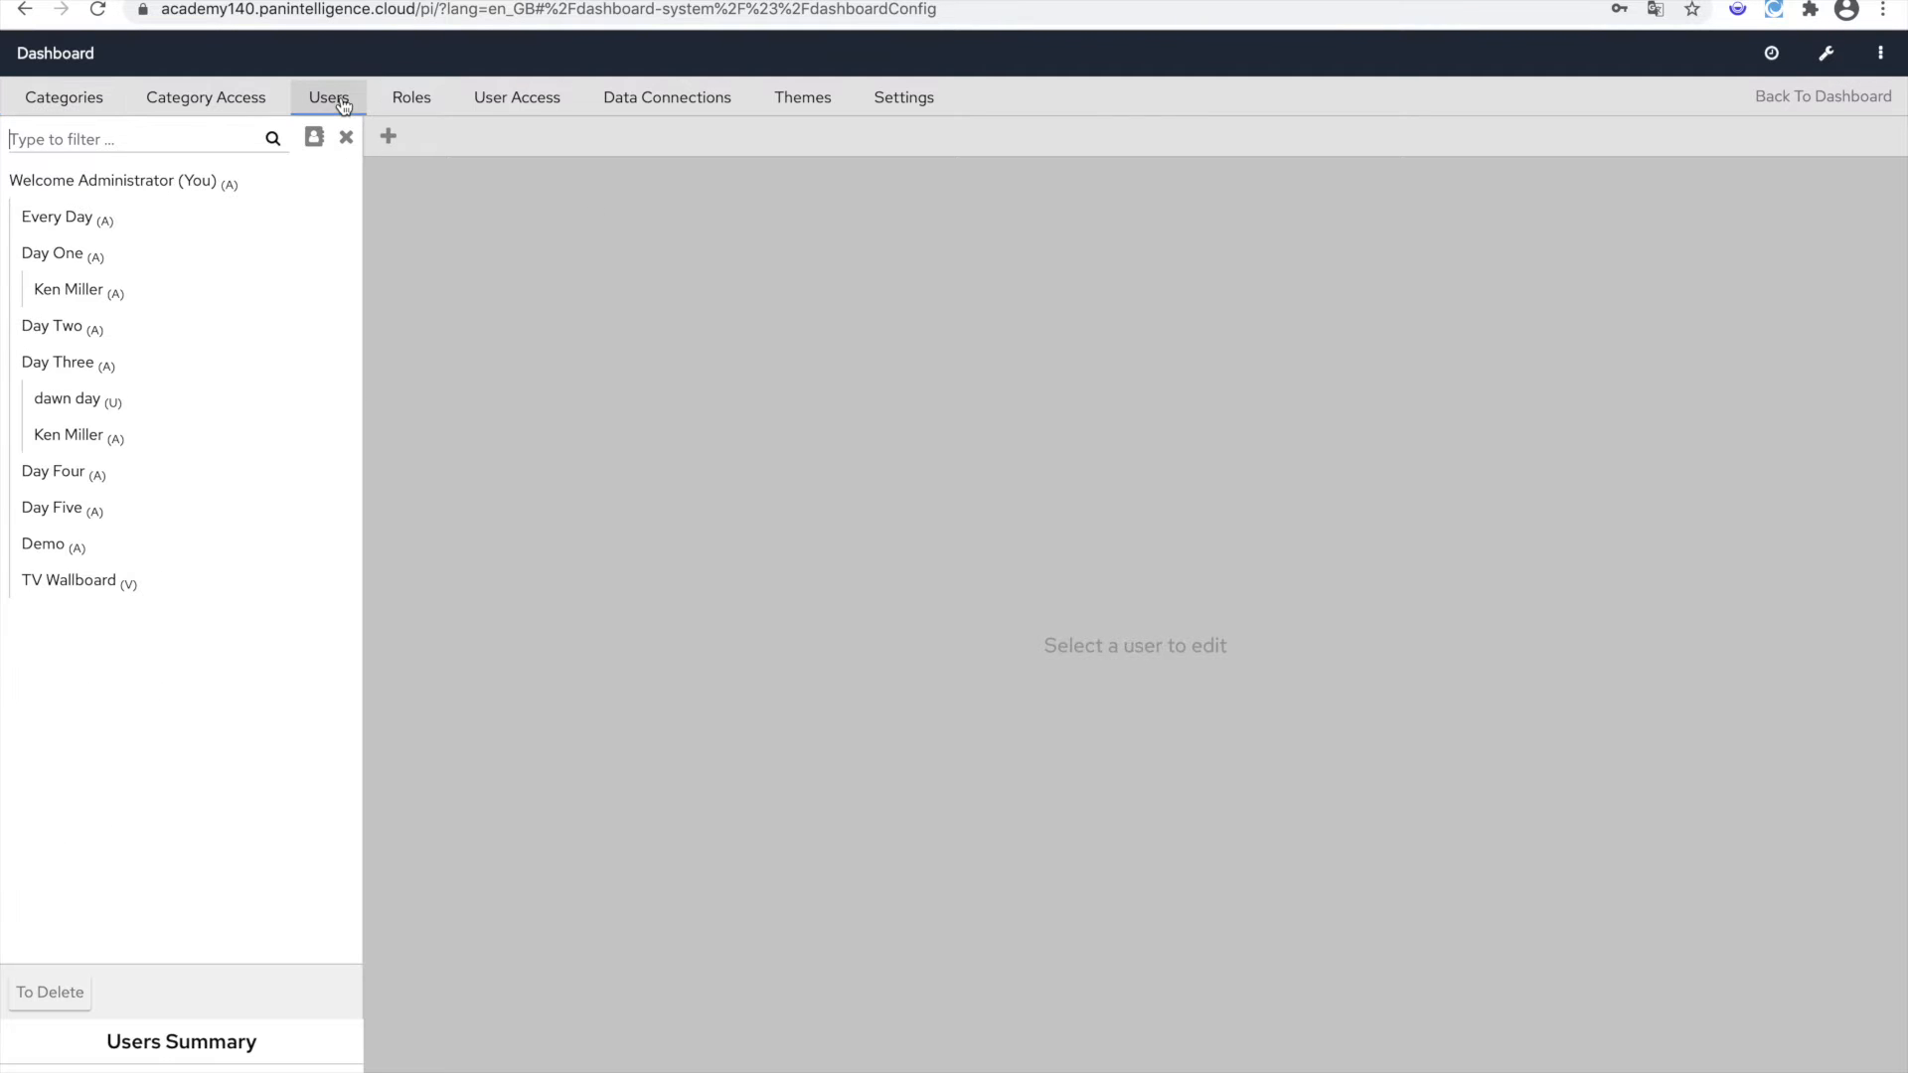
pyautogui.click(92, 290)
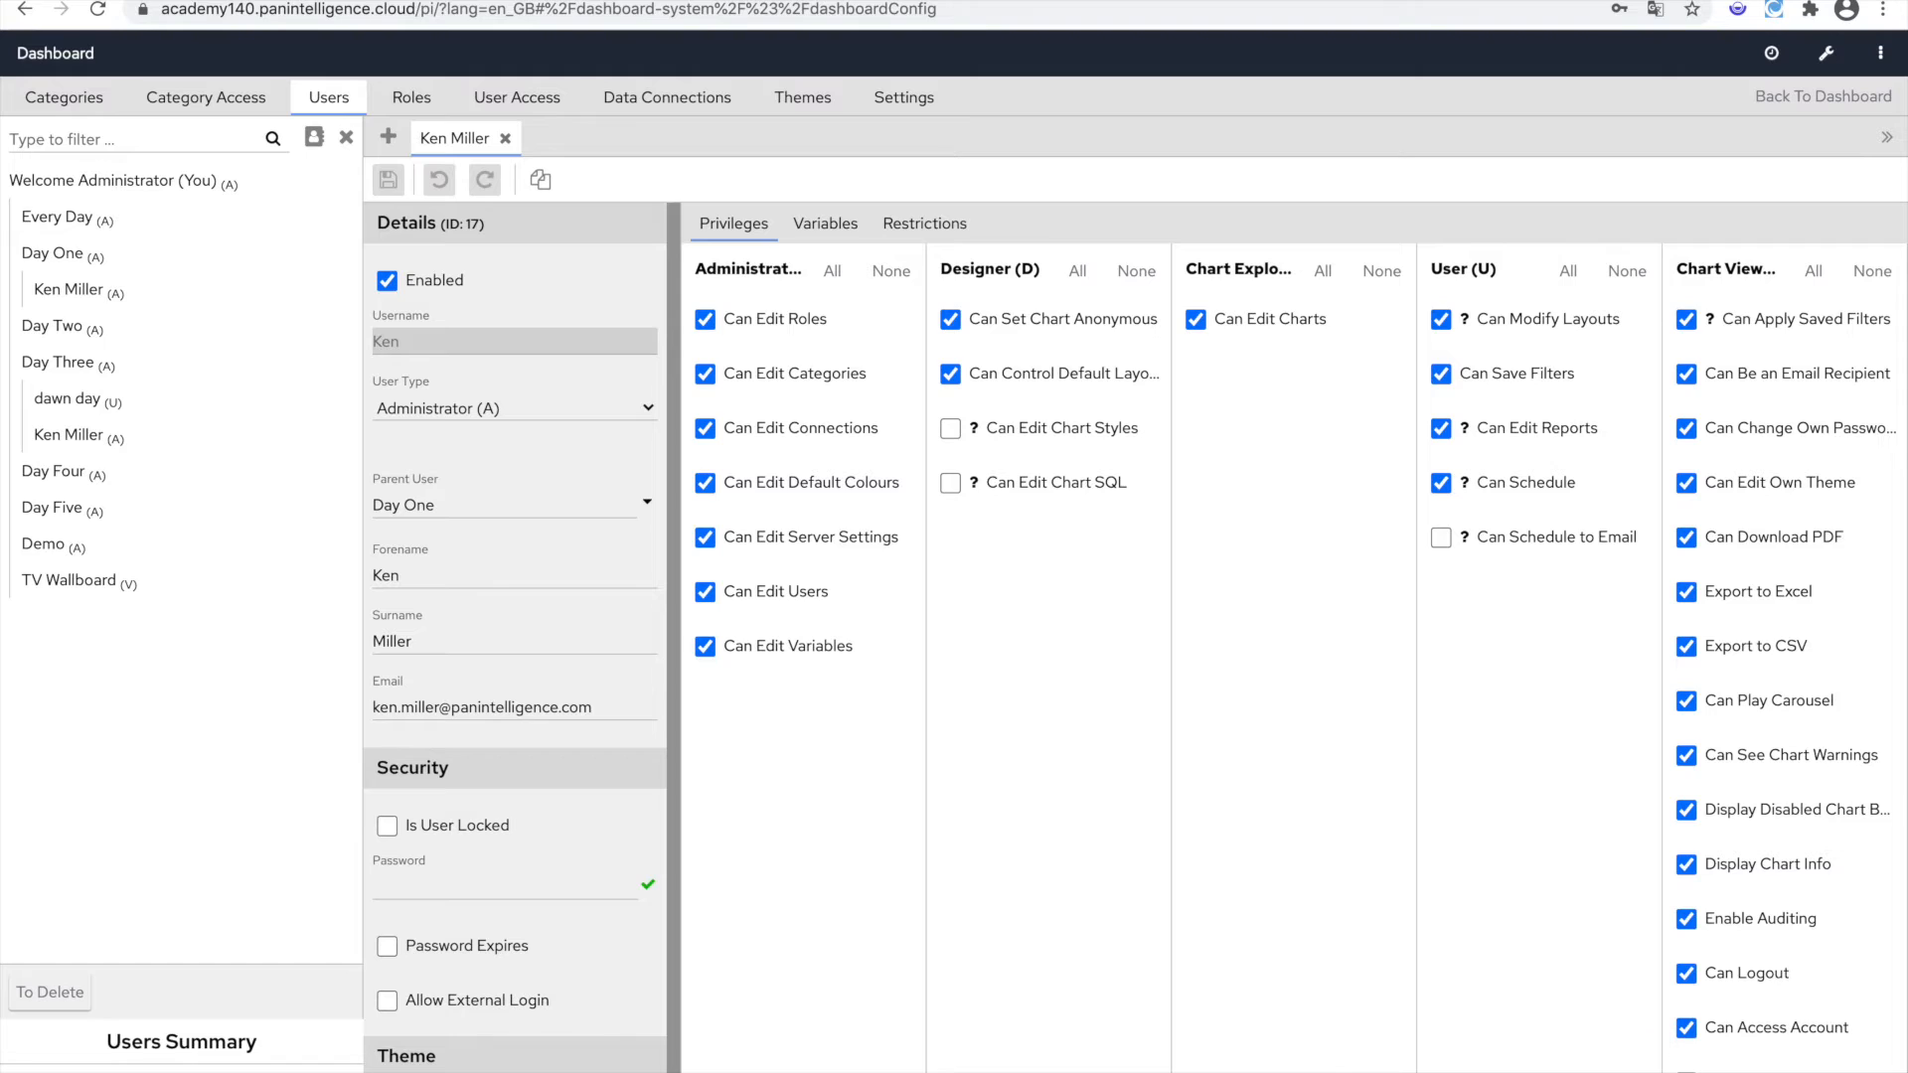
pyautogui.click(1686, 1072)
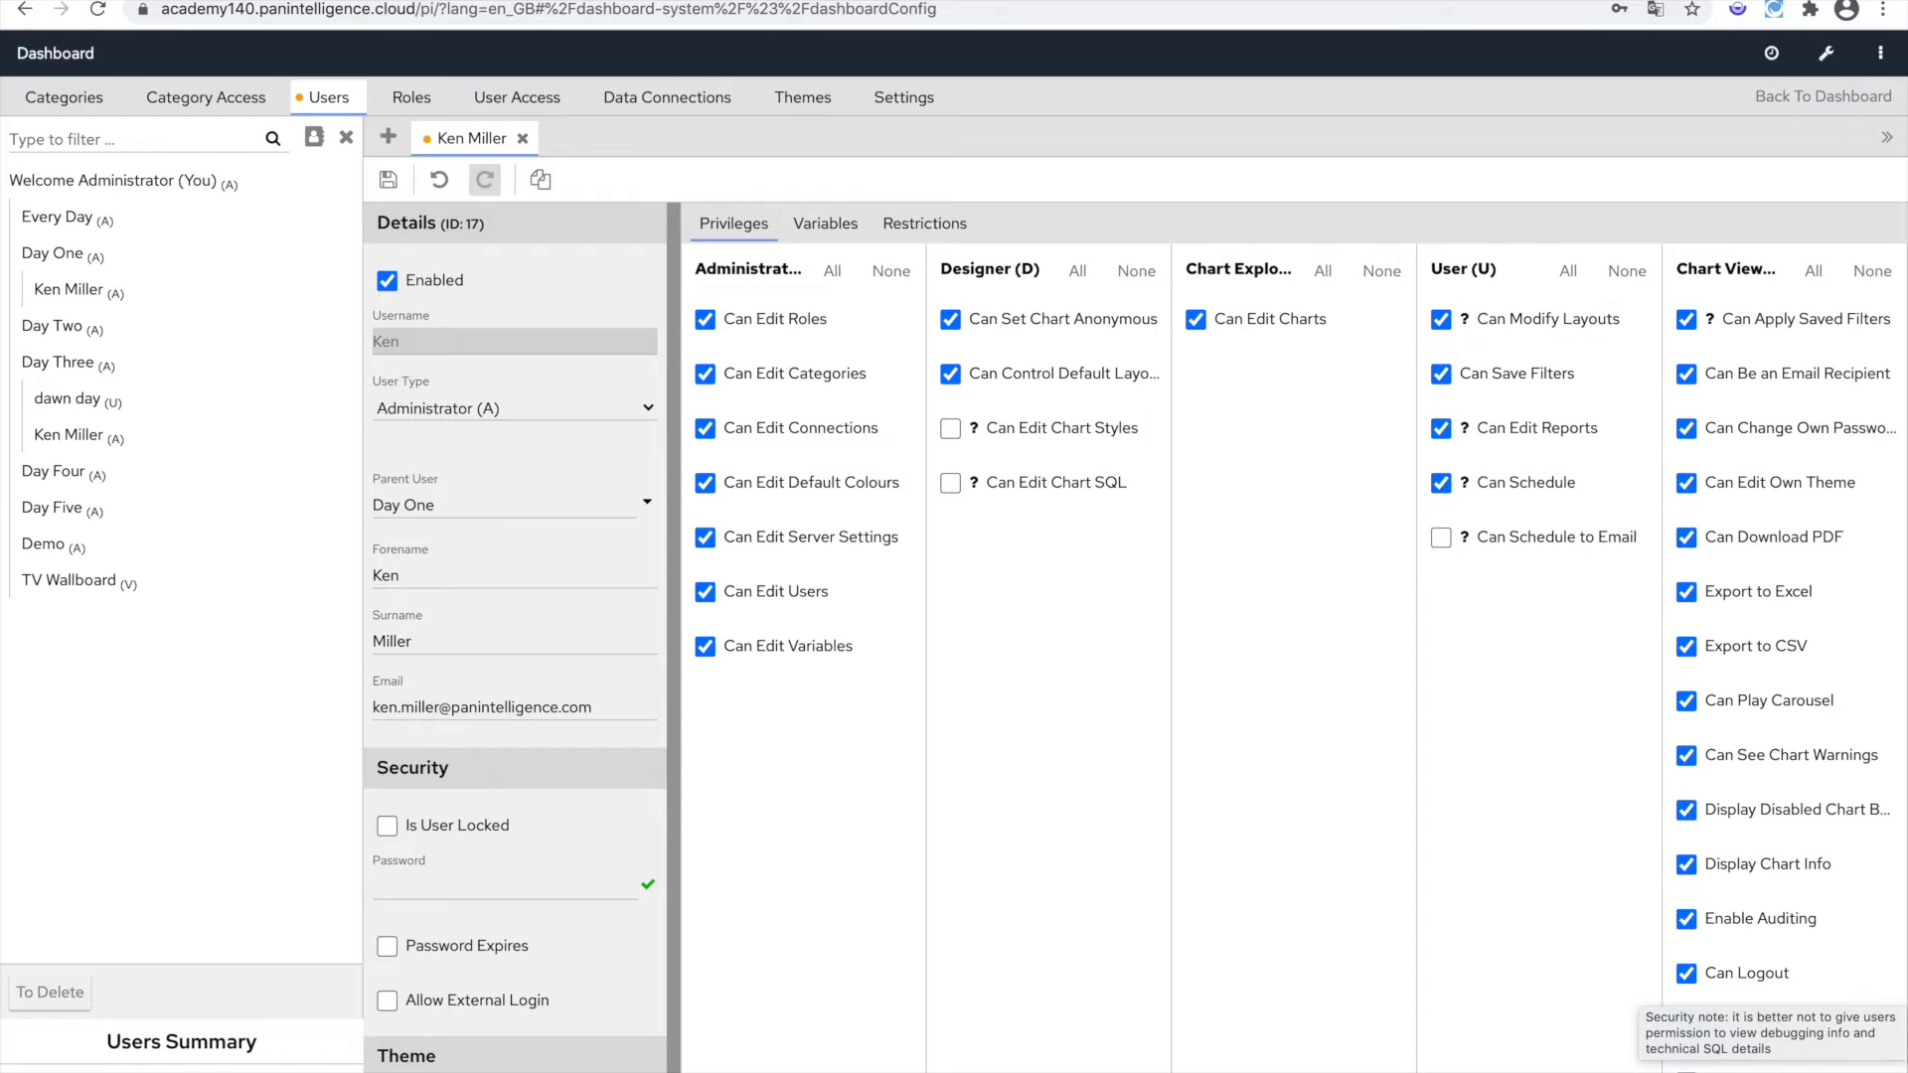
pyautogui.click(389, 180)
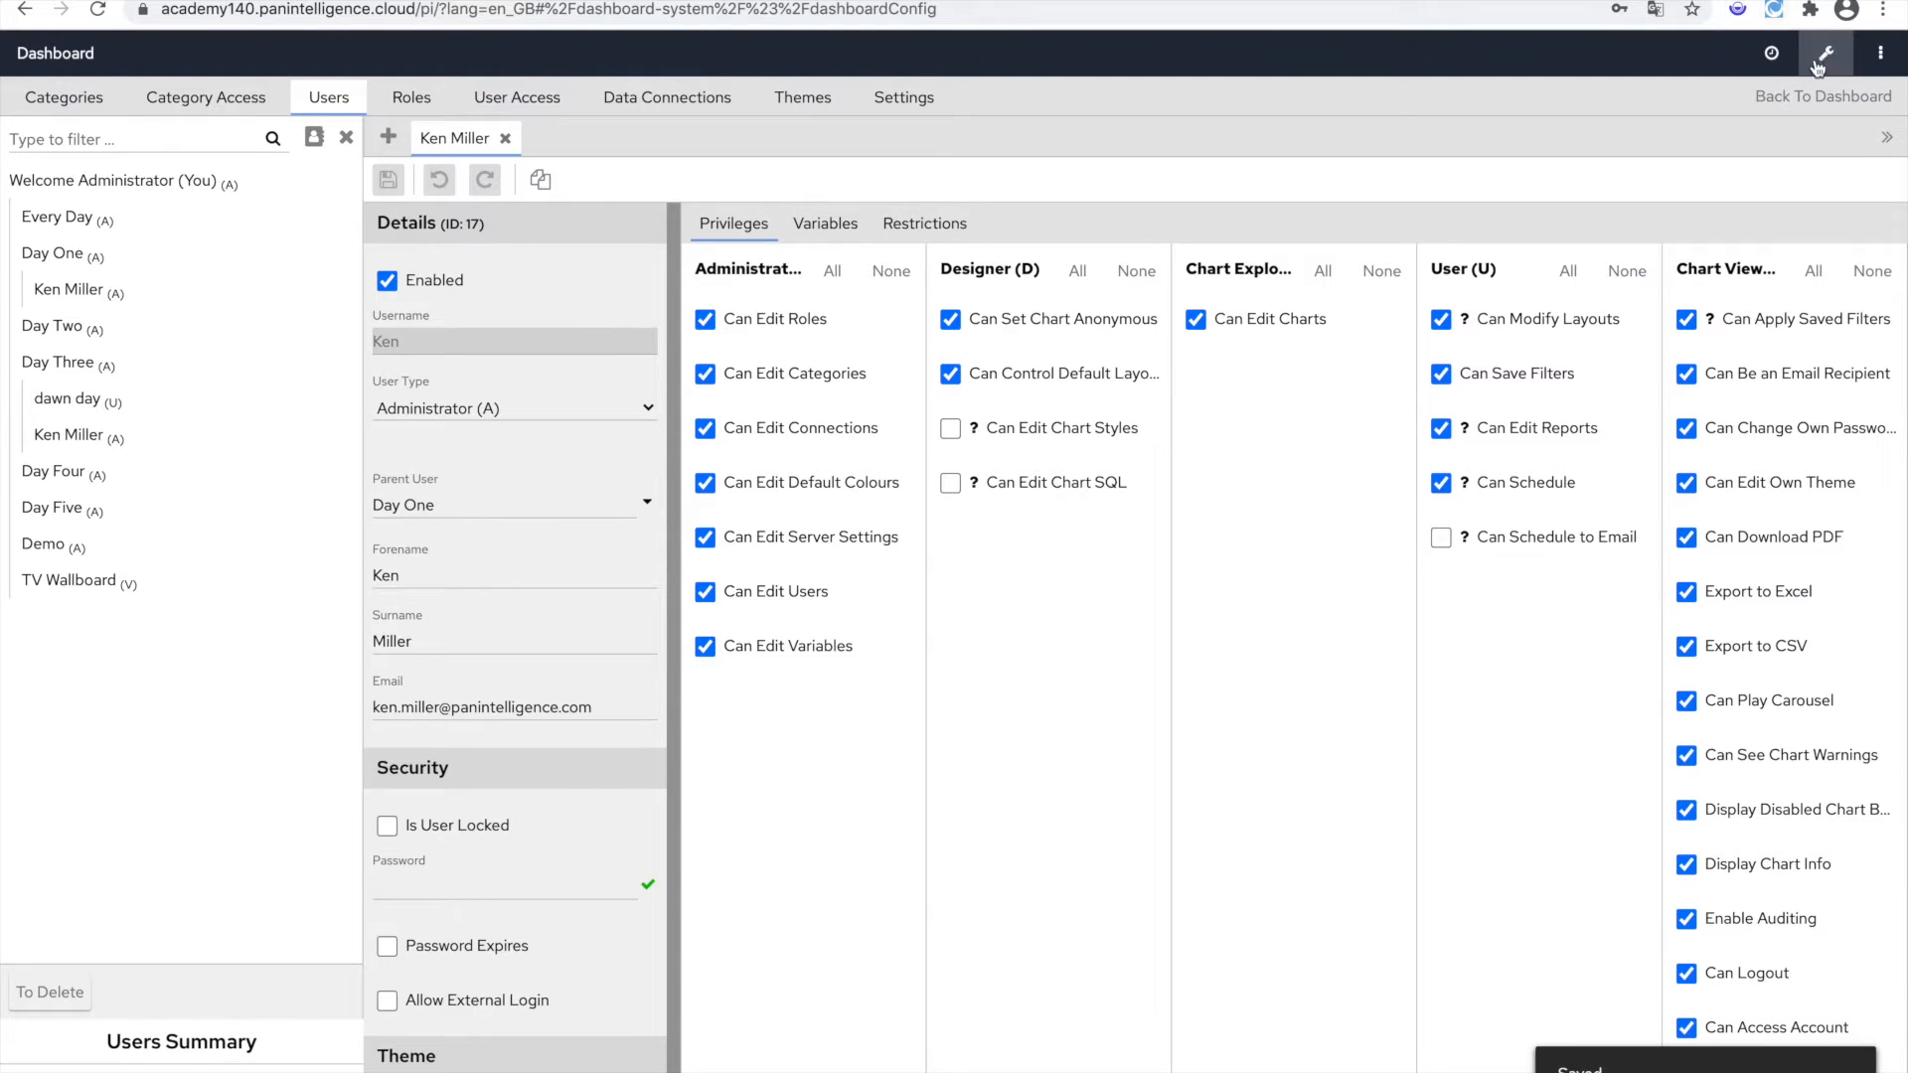
# Log out of admin and log in with the edited user's username, declining to save the password in the browser.
pyautogui.click(1880, 53)
pyautogui.click(1709, 358)
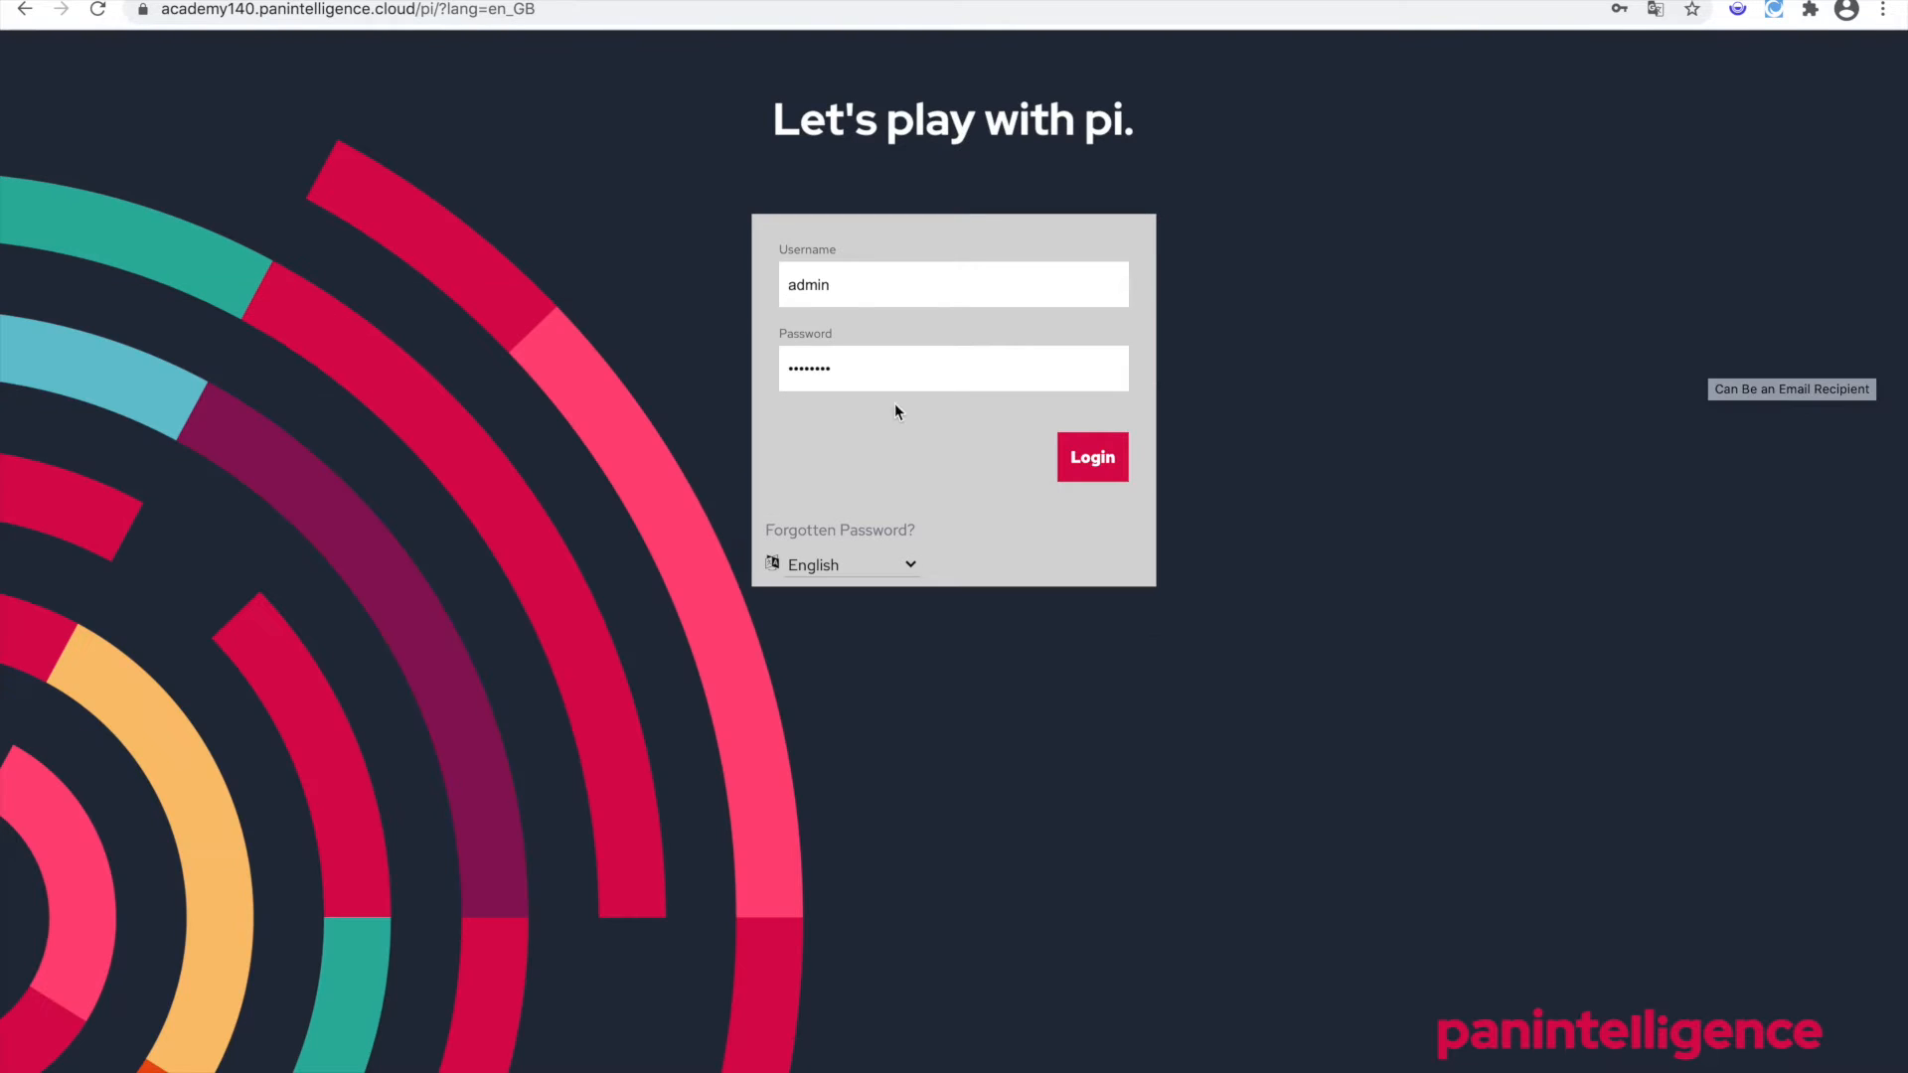
pyautogui.doubleClick(839, 278)
pyautogui.write('ken')
pyautogui.click(1095, 460)
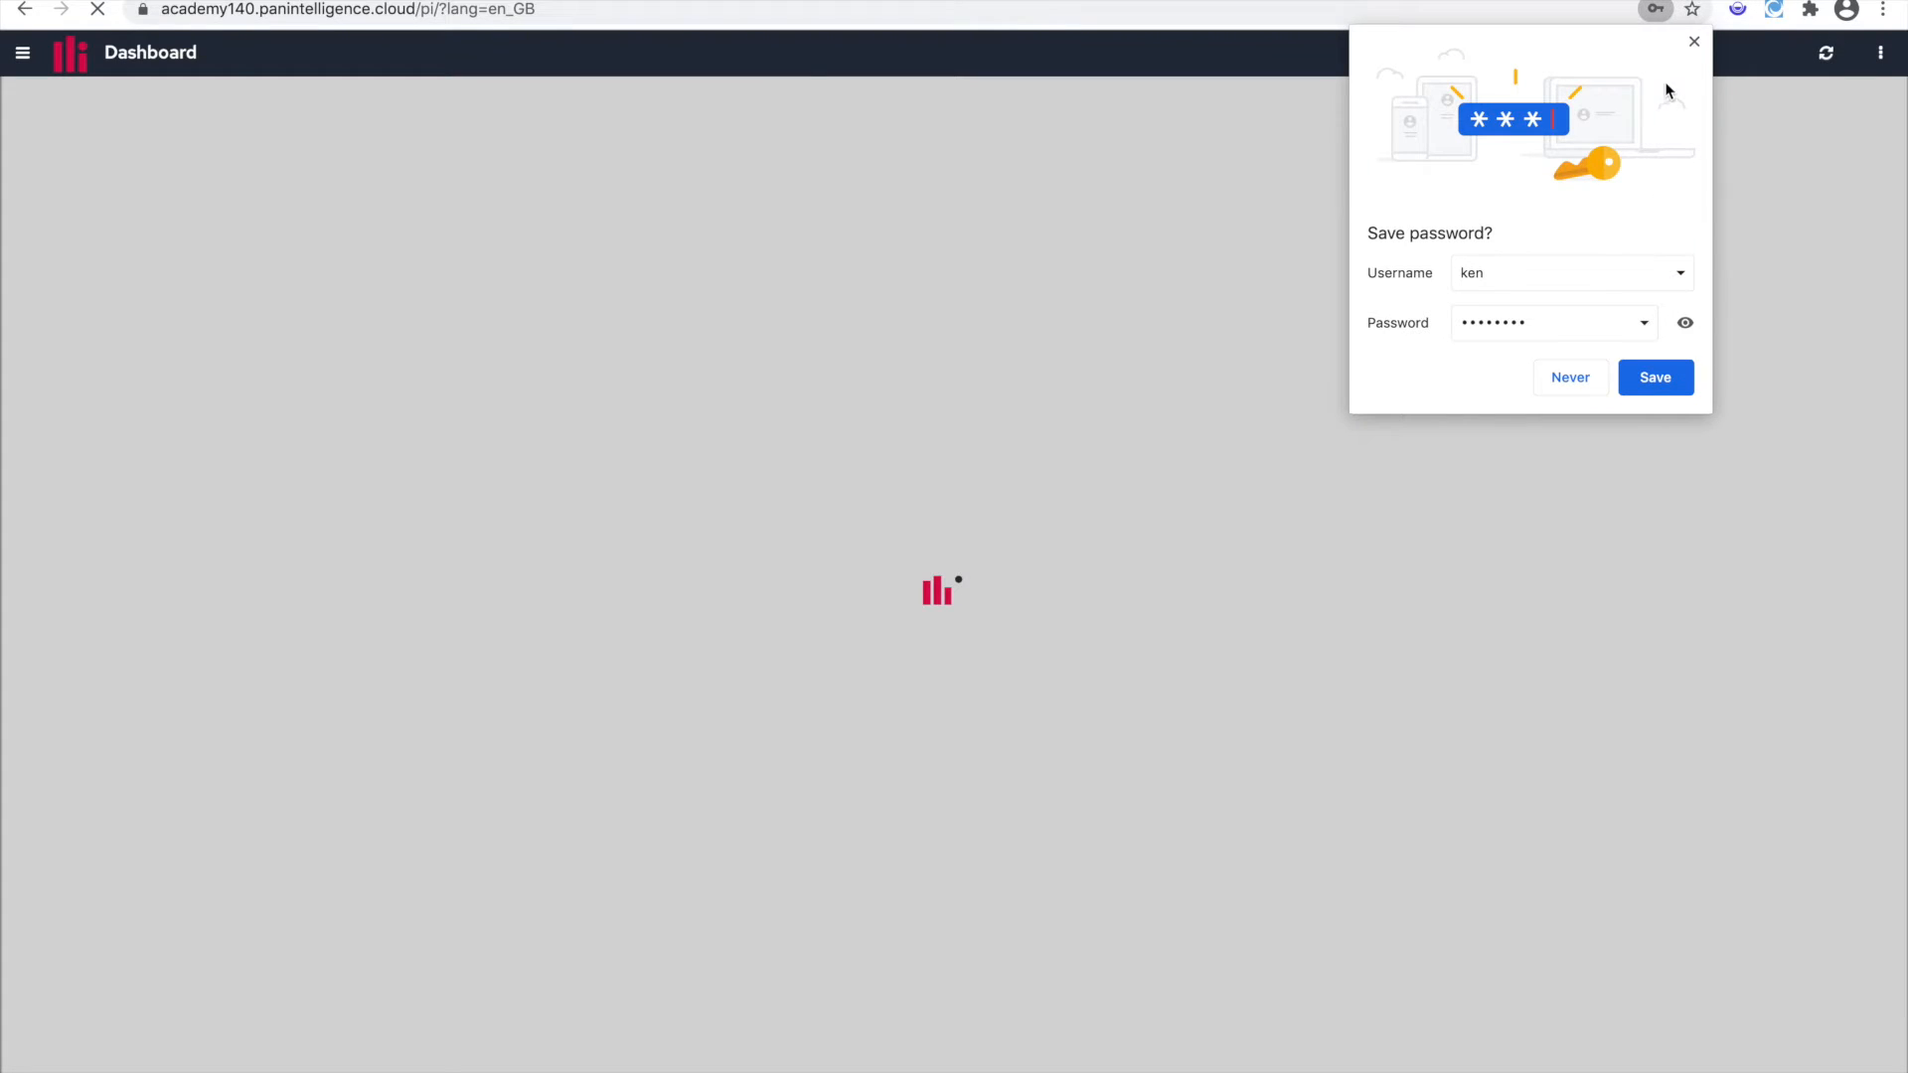
pyautogui.click(1695, 42)
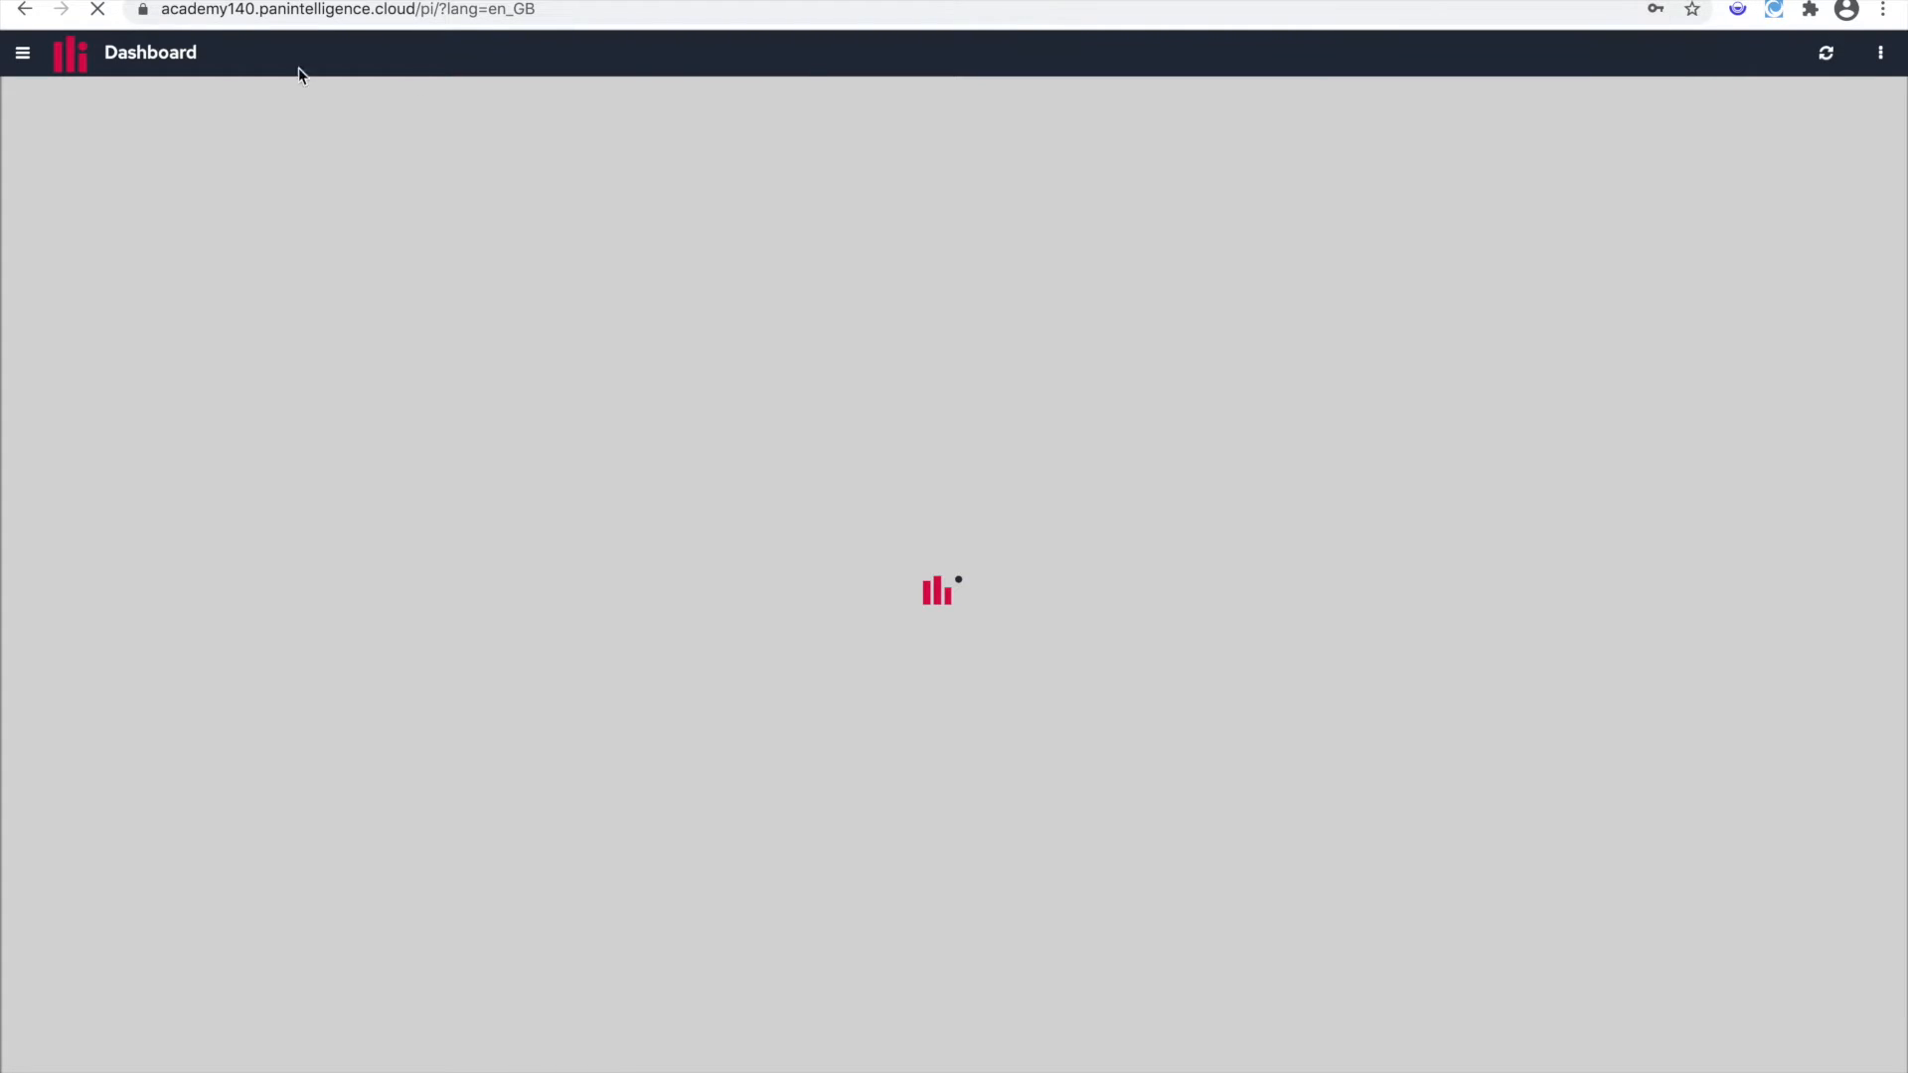
# Show the debug information of the Customer Value By Day Of Month chart in the 1.13 Add Tables and Joins category.
pyautogui.click(23, 53)
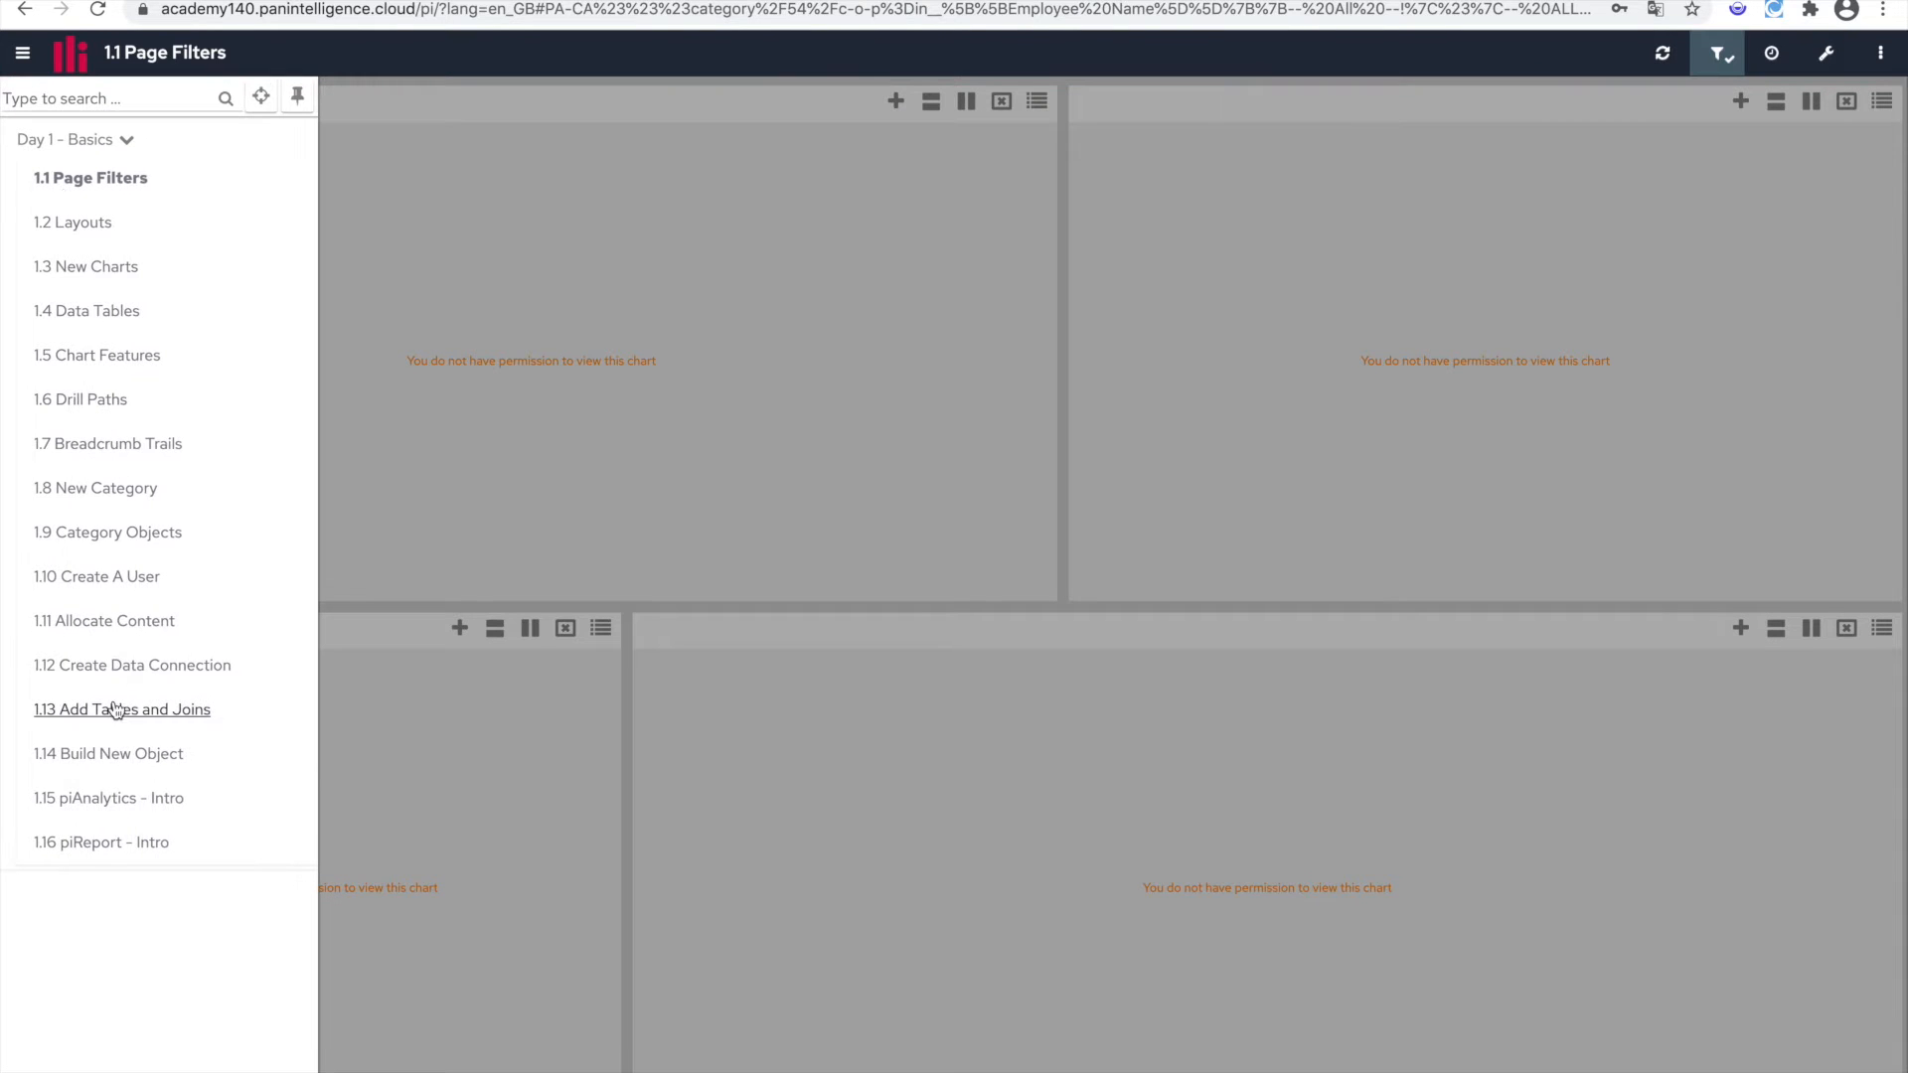
pyautogui.click(115, 709)
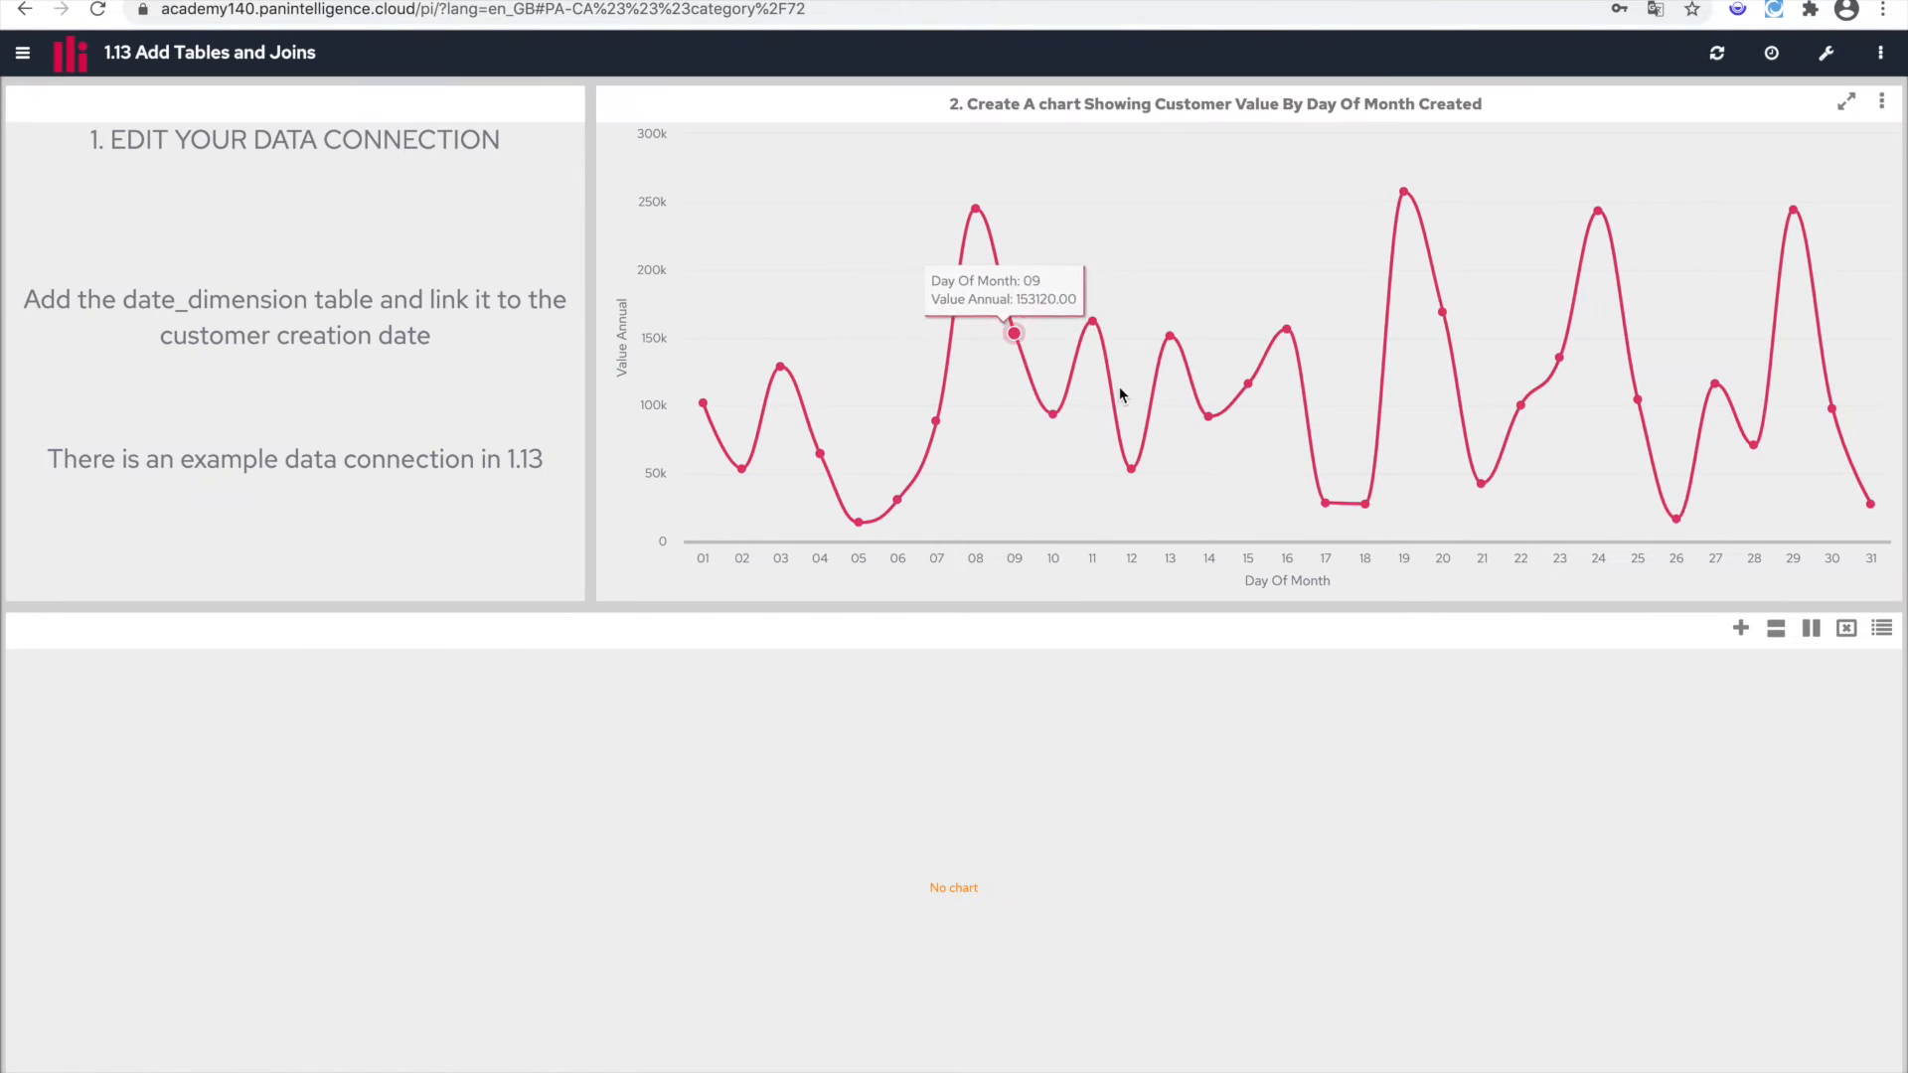
pyautogui.click(1882, 101)
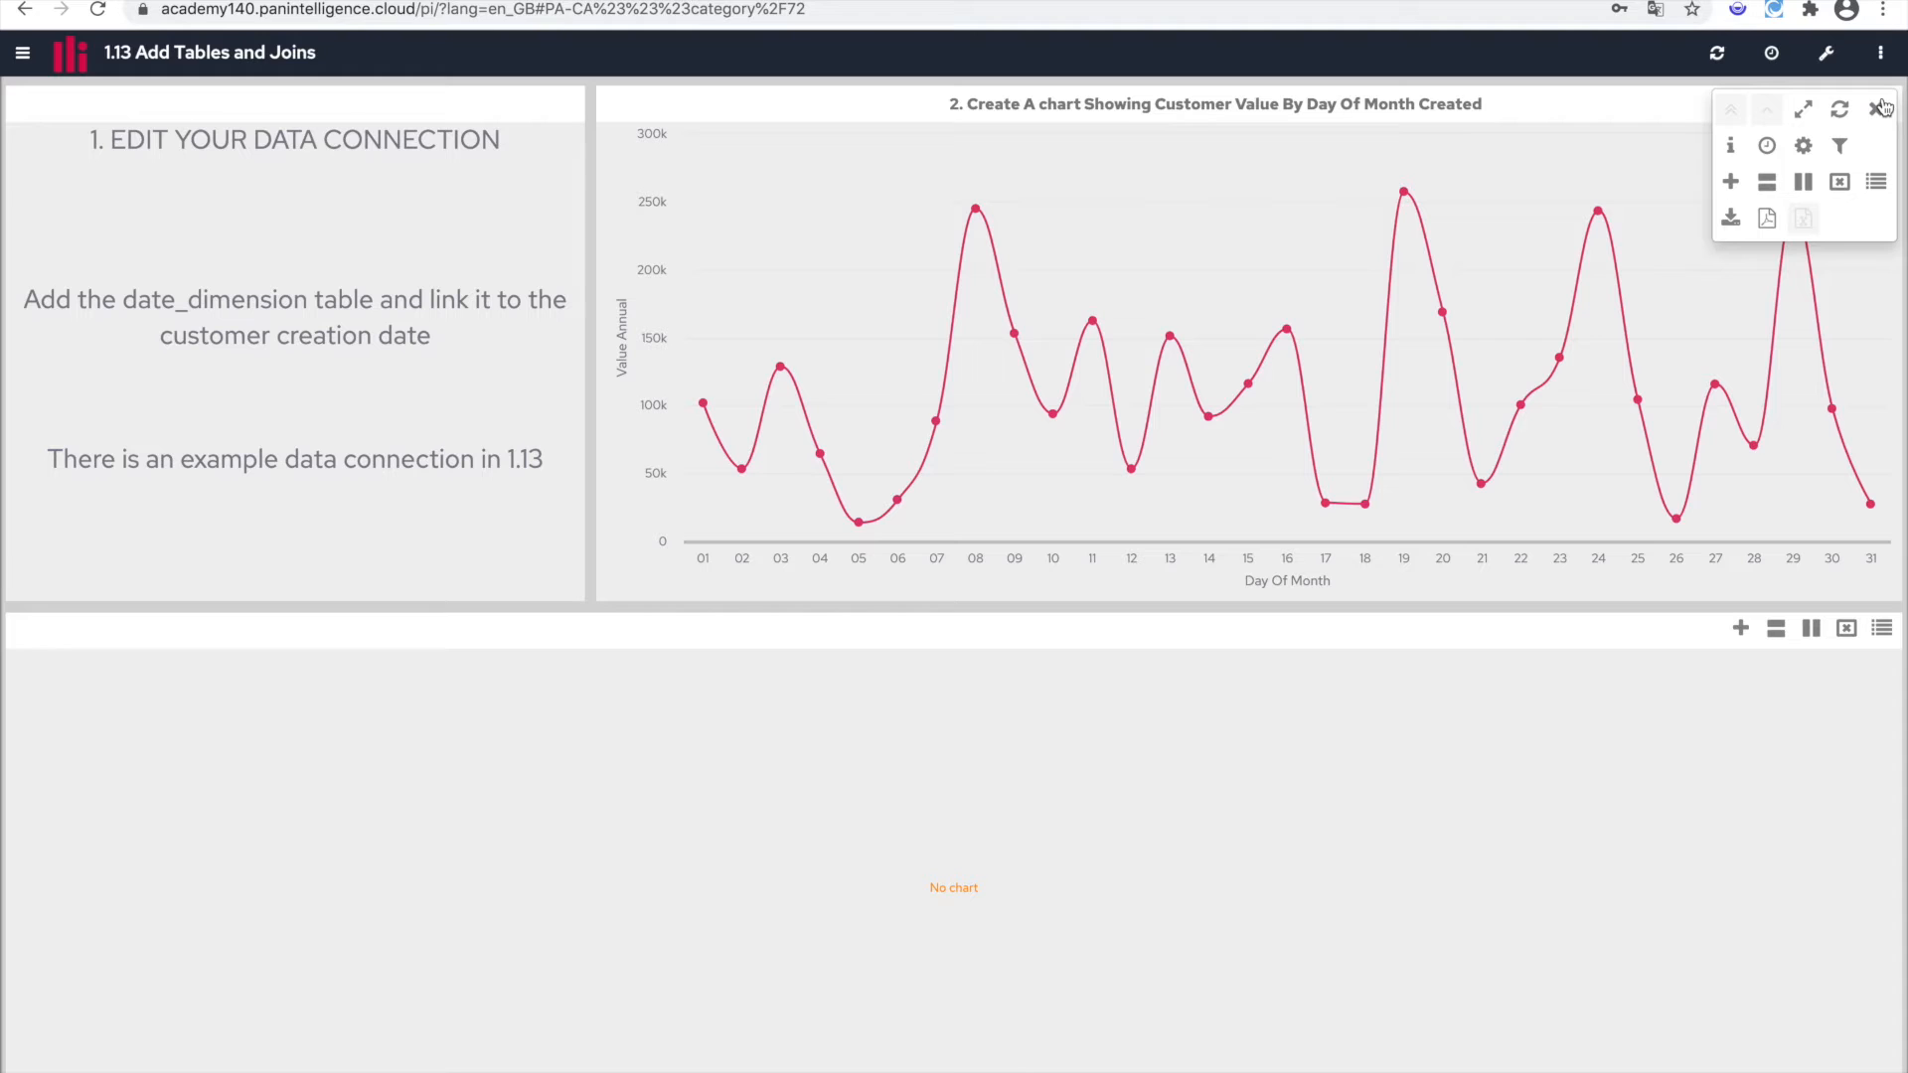
pyautogui.click(1731, 149)
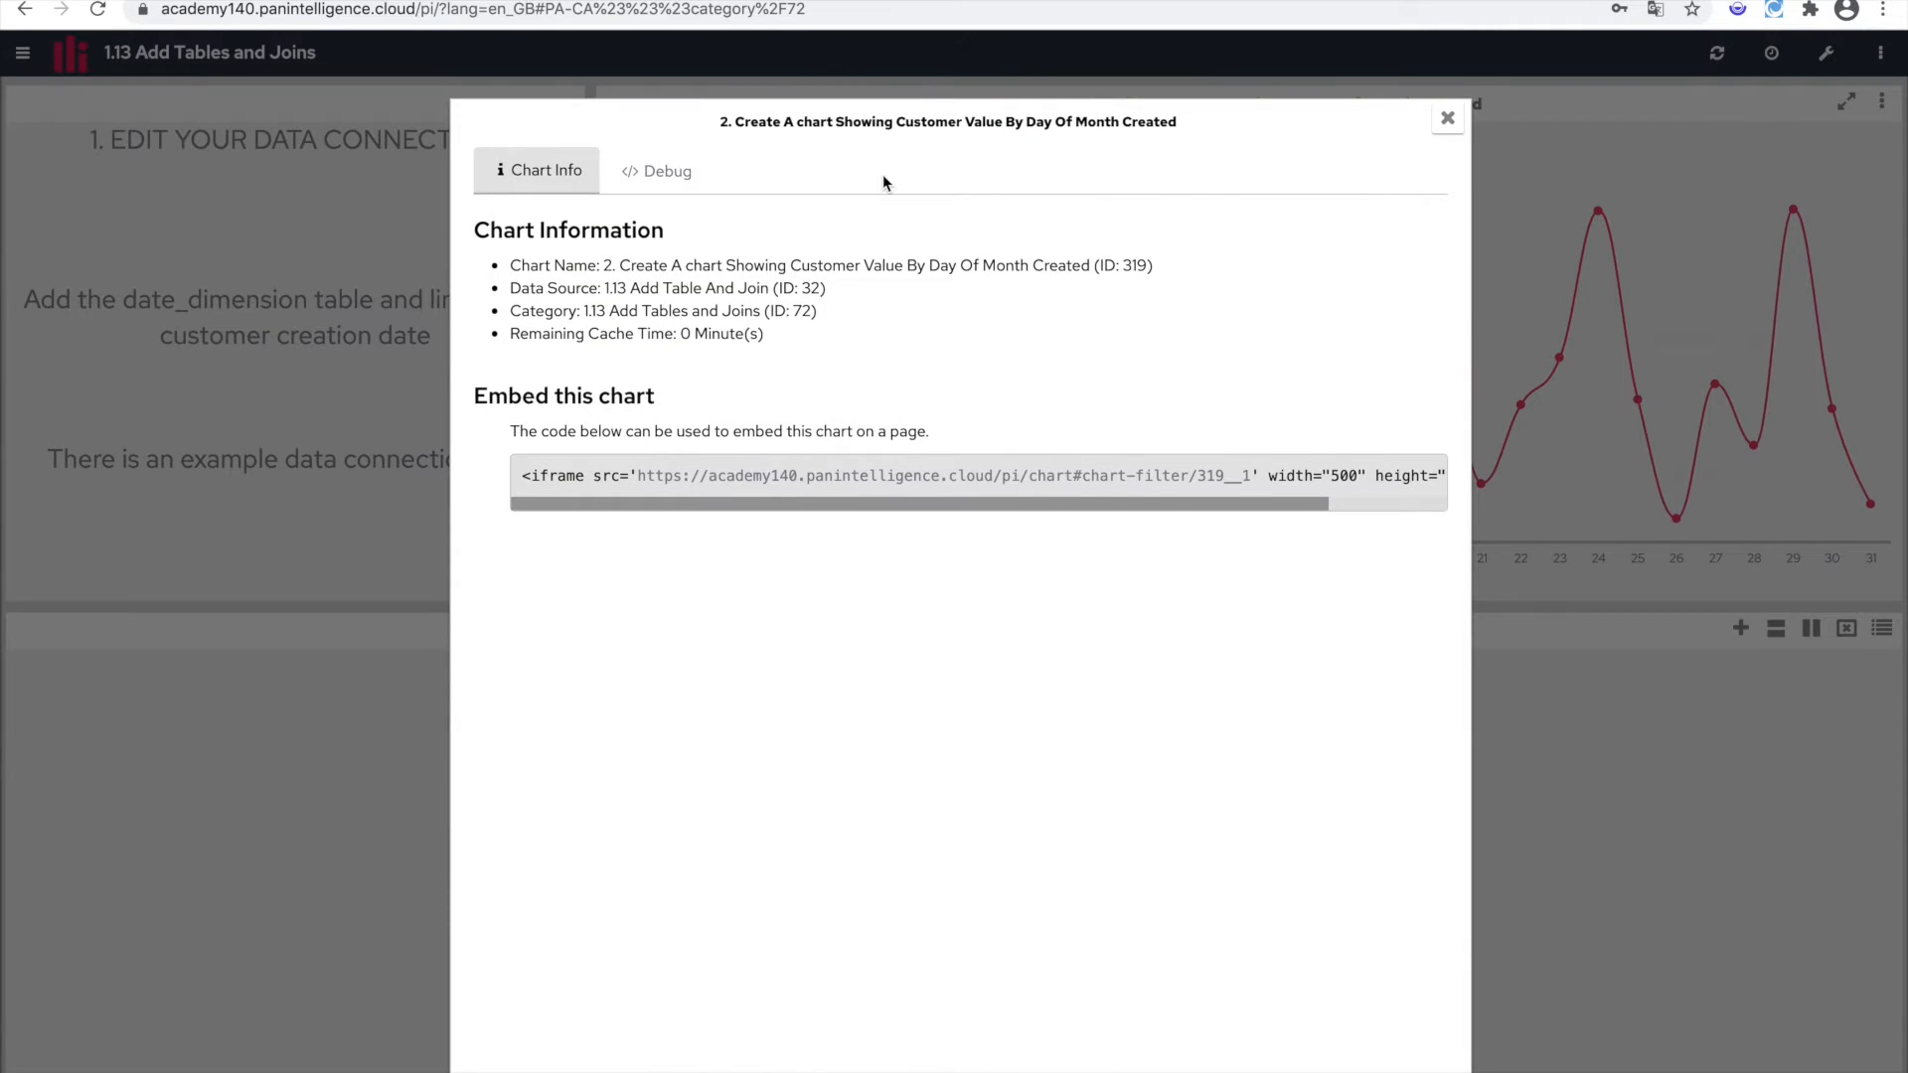
pyautogui.click(680, 173)
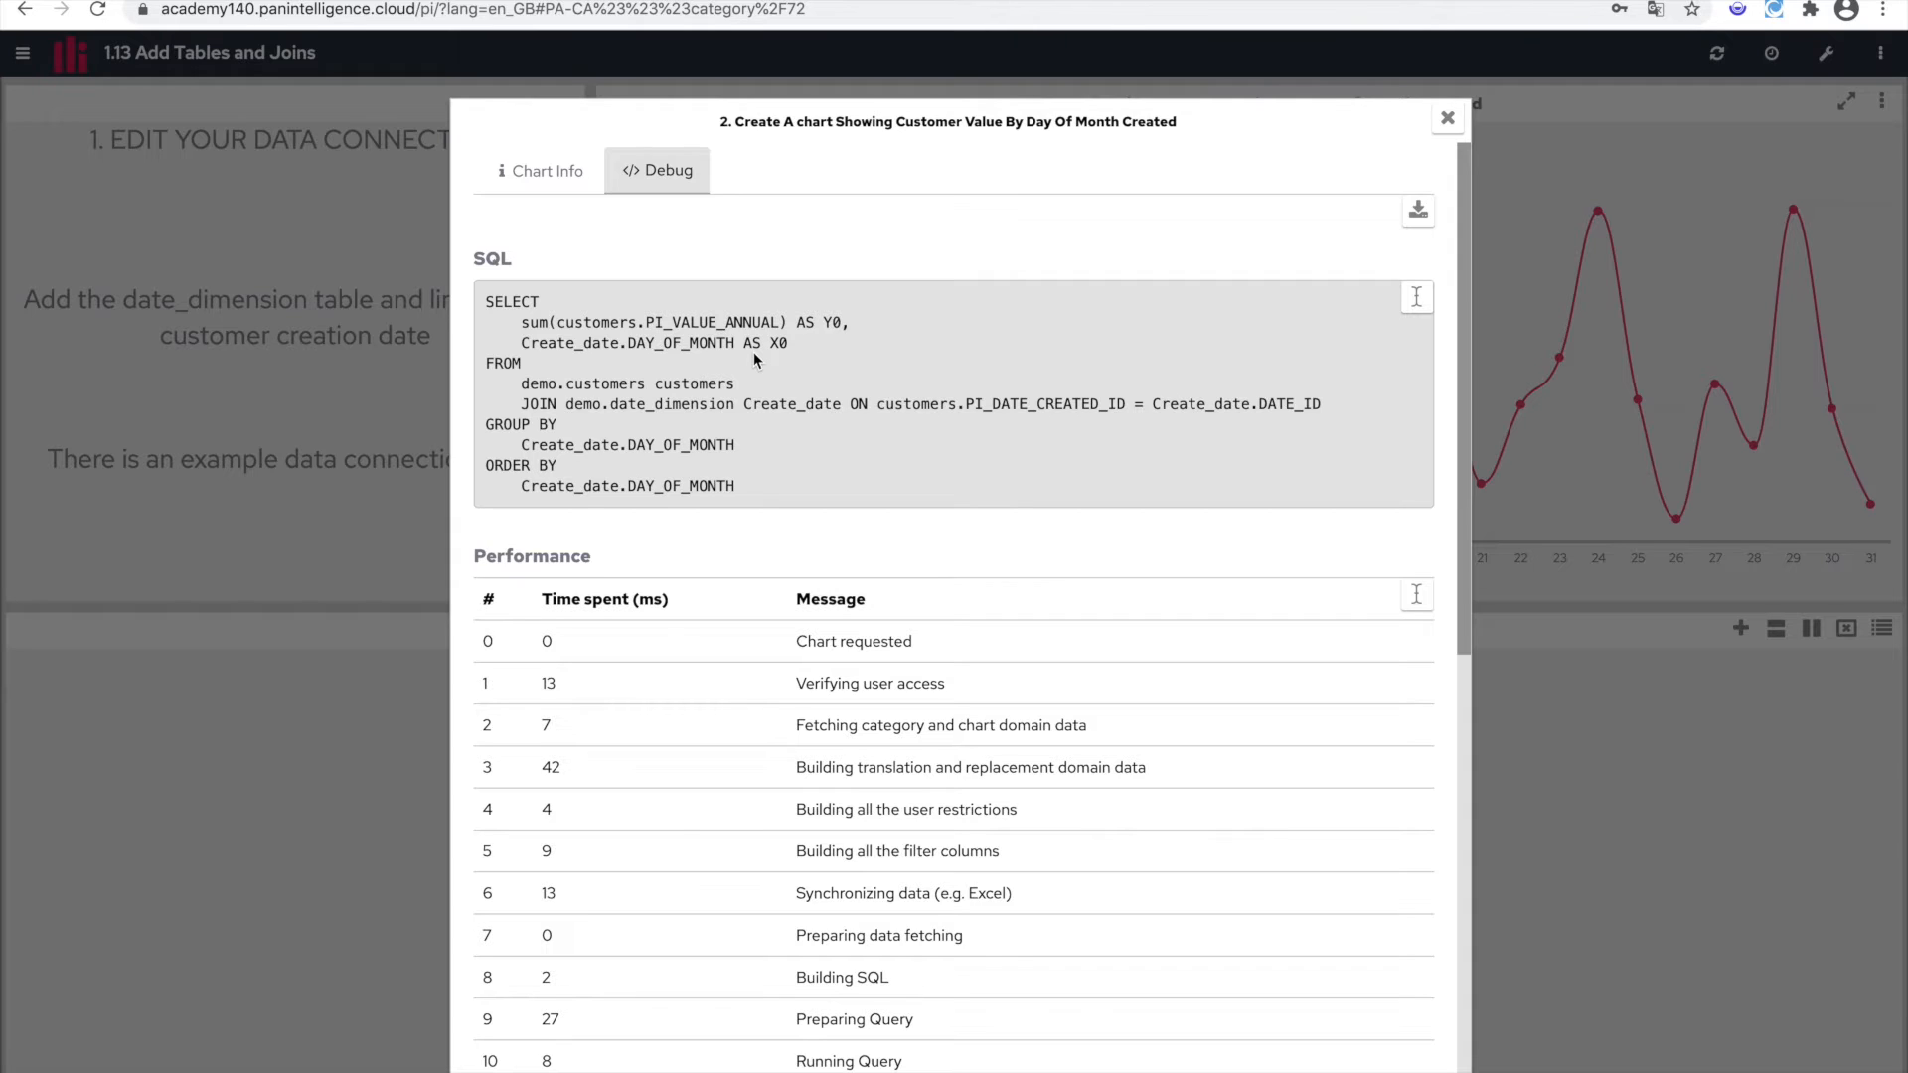
# Examine the chart's SQL, especially the join between customers and demo.date_dimension as Create_date, and close the chart information.
pyautogui.moveTo(513, 260); pyautogui.dragTo(476, 266)
pyautogui.moveTo(487, 303); pyautogui.dragTo(765, 483)
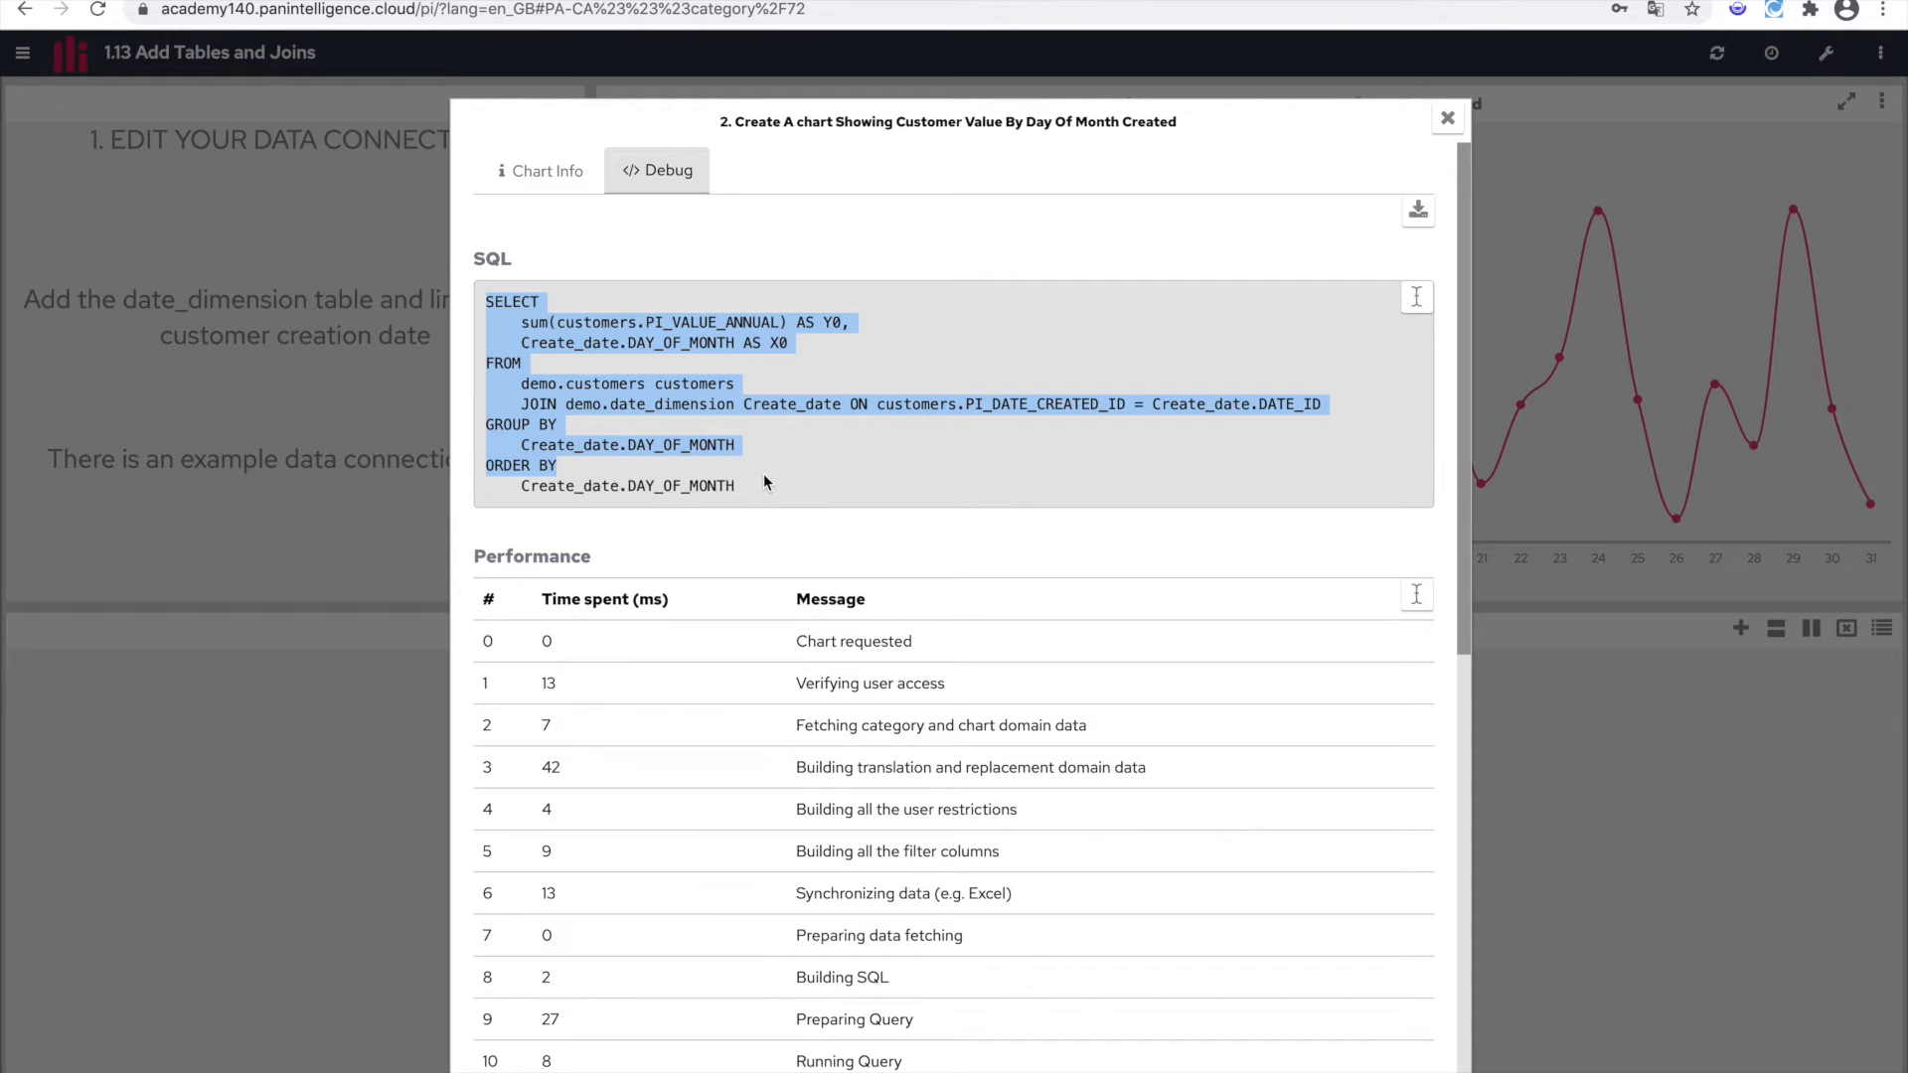
pyautogui.click(851, 468)
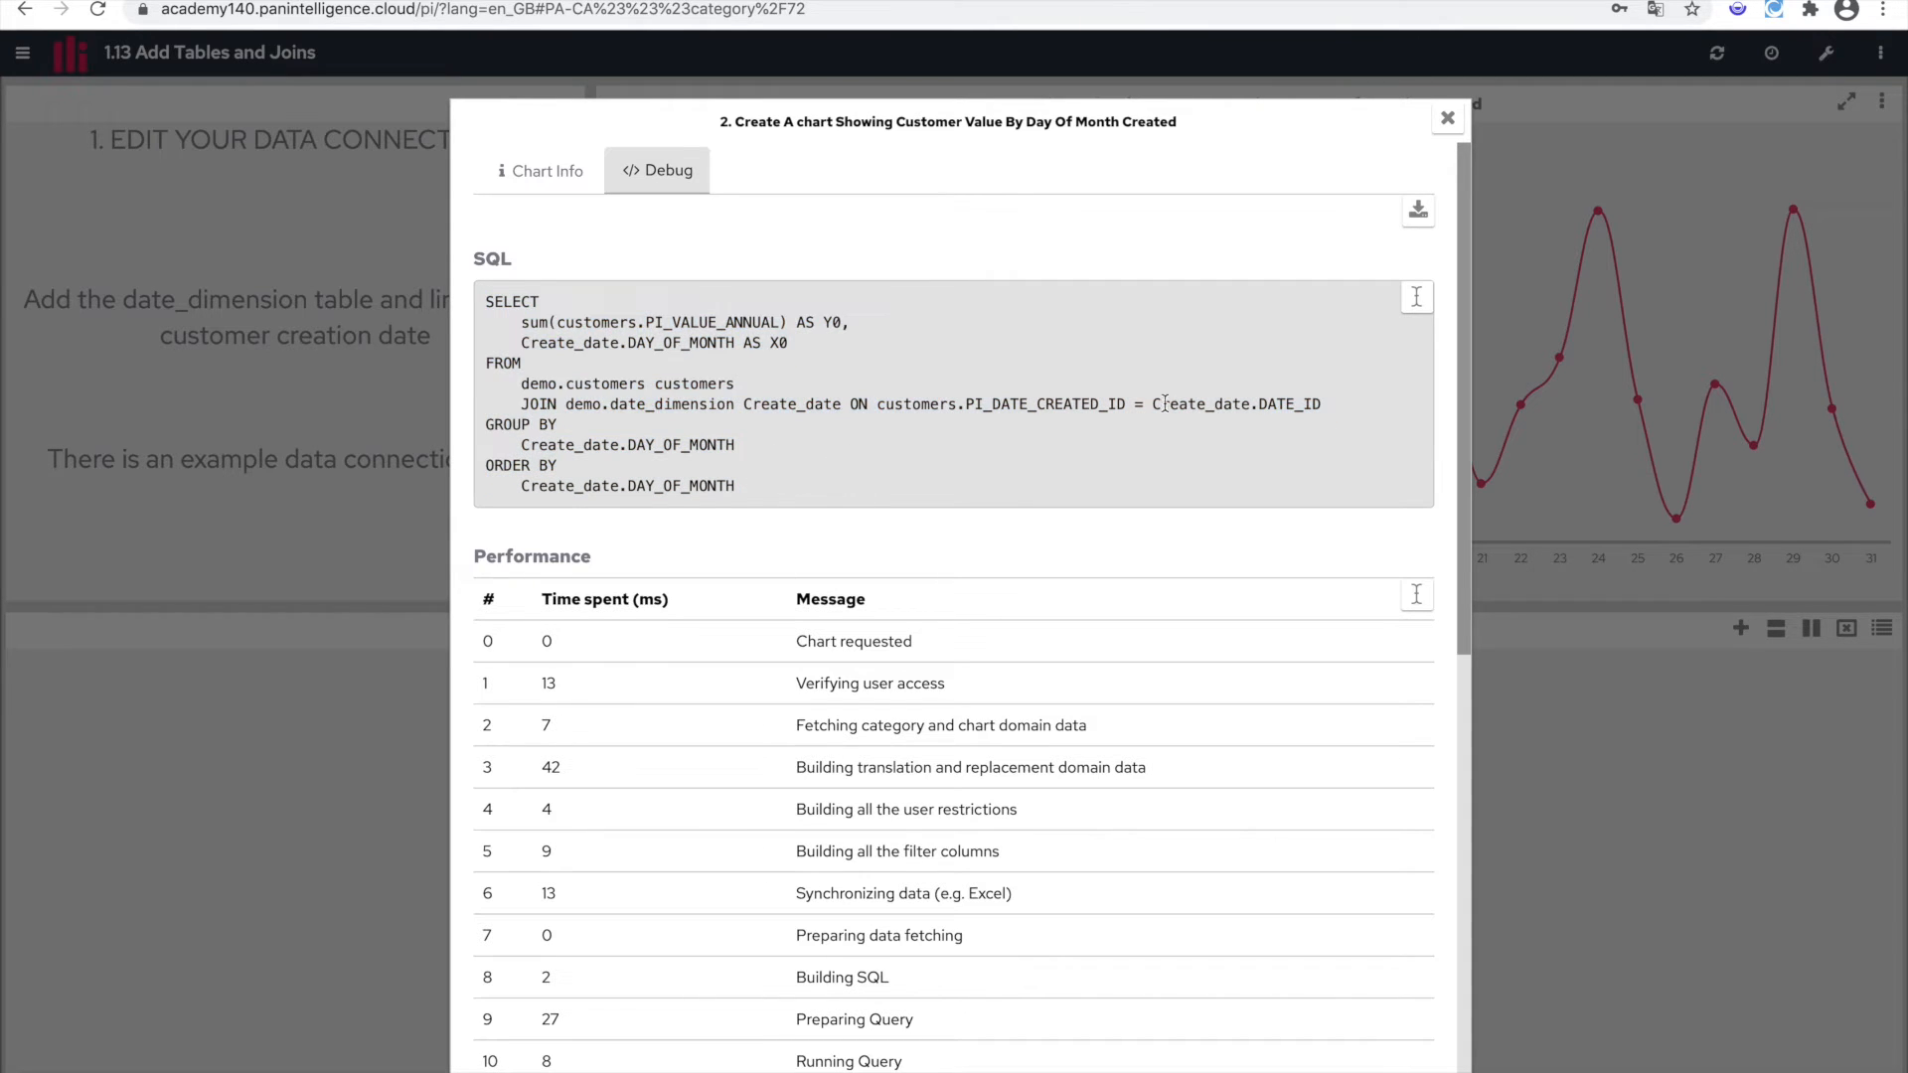
pyautogui.moveTo(1333, 410); pyautogui.dragTo(659, 376)
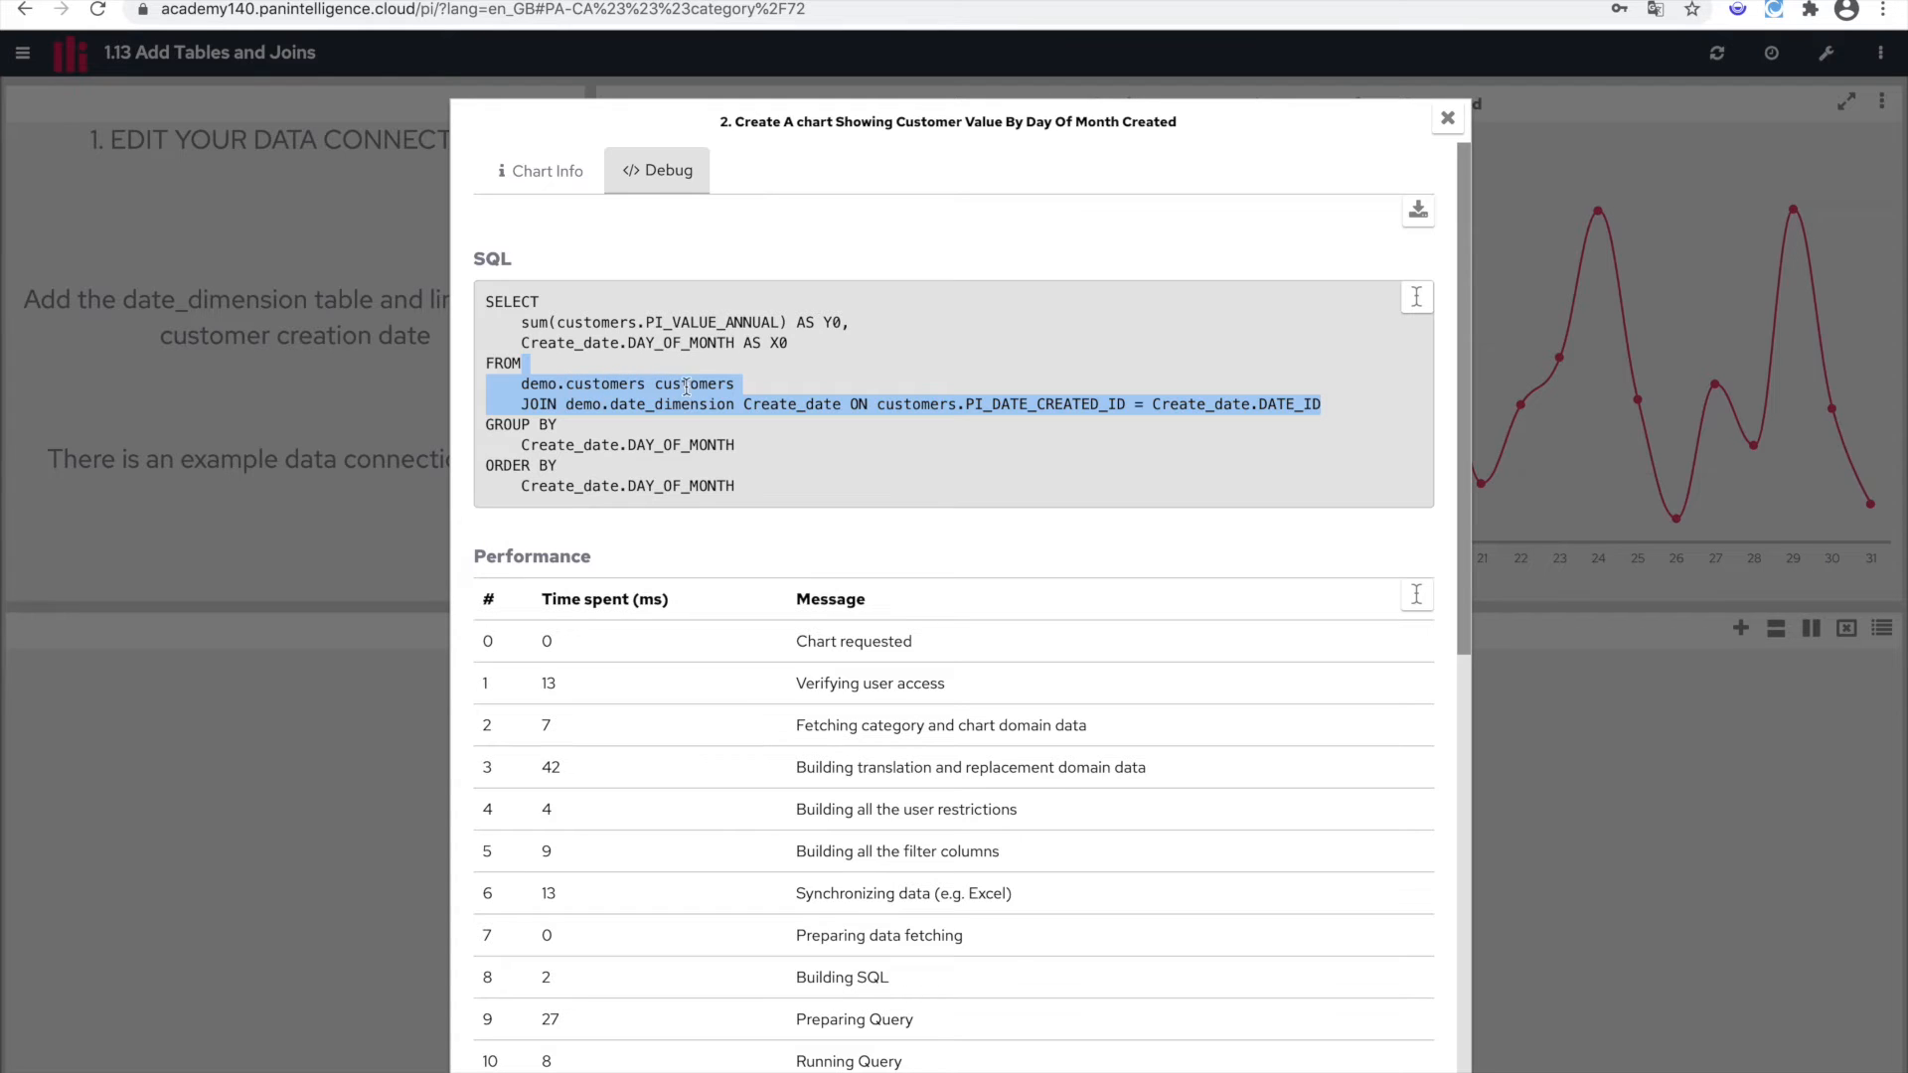
pyautogui.moveTo(736, 403); pyautogui.dragTo(568, 406)
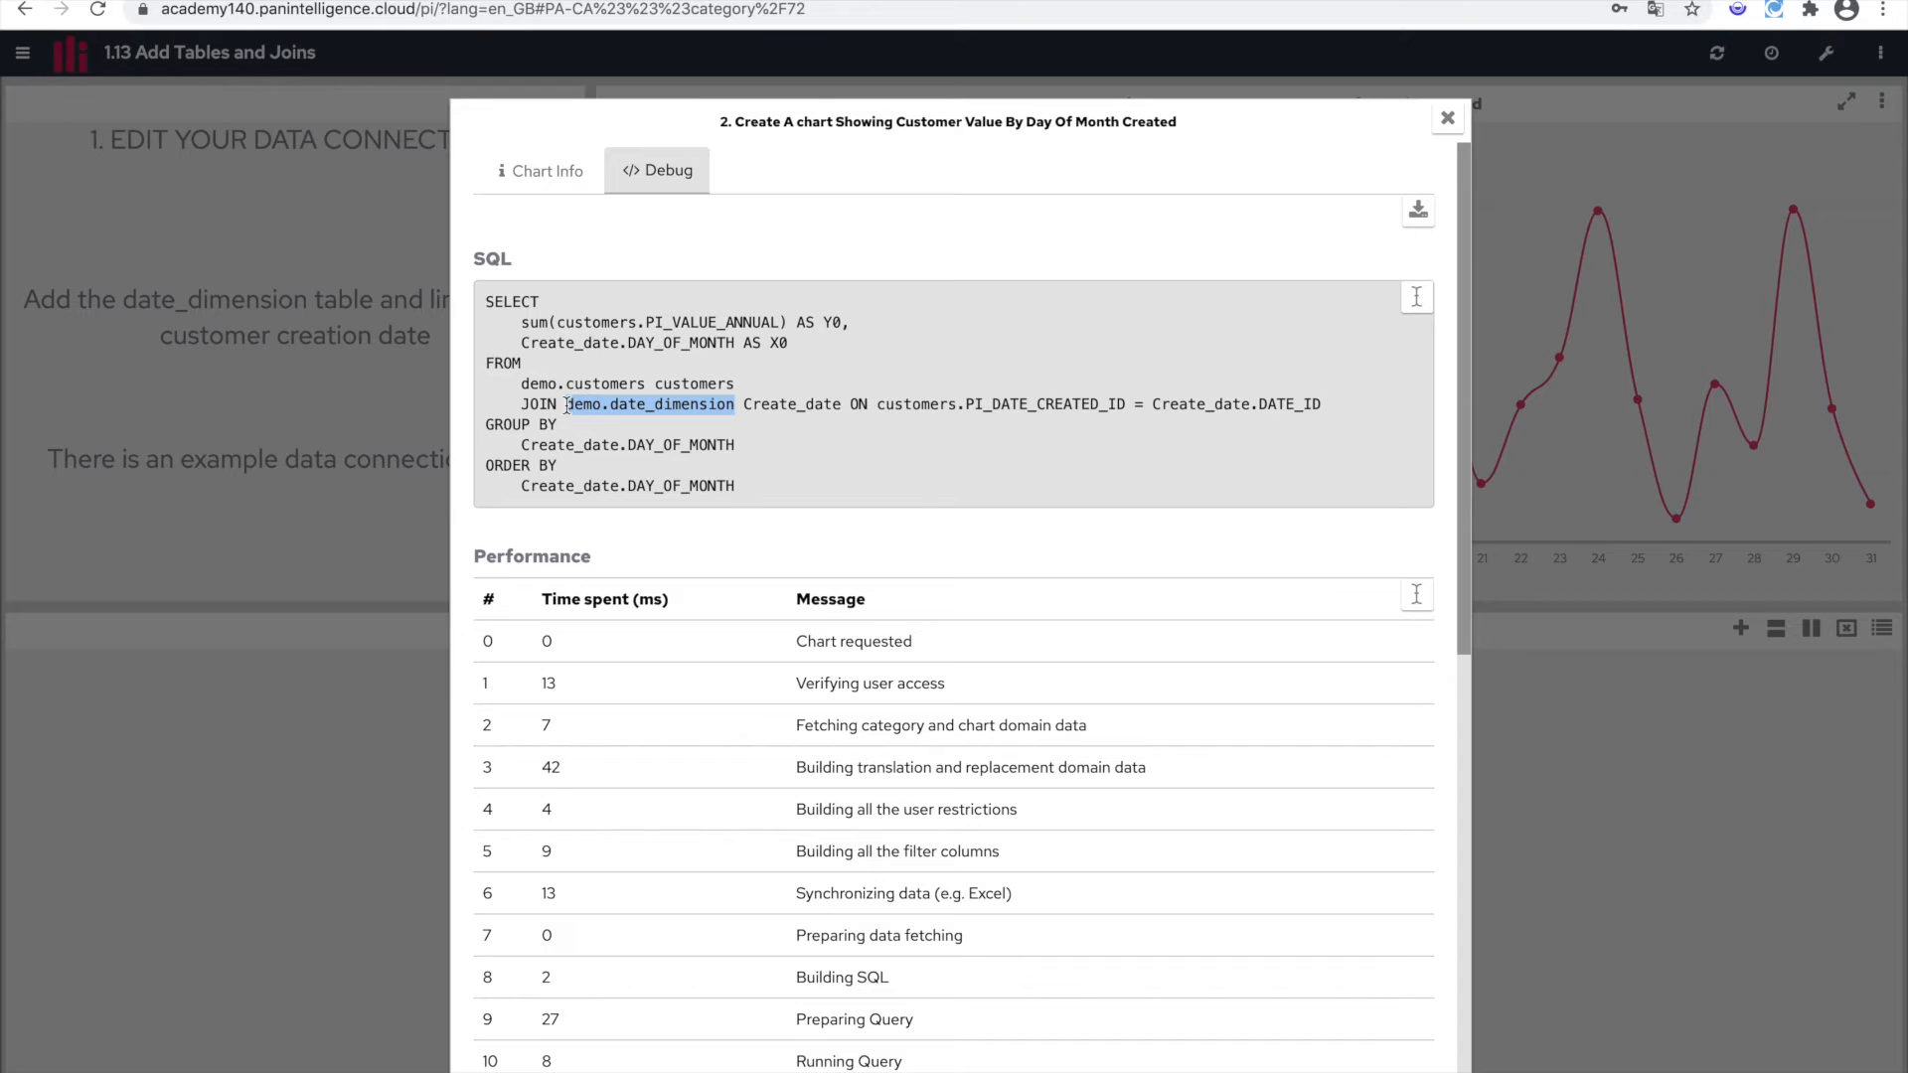
pyautogui.moveTo(743, 404); pyautogui.dragTo(1256, 402)
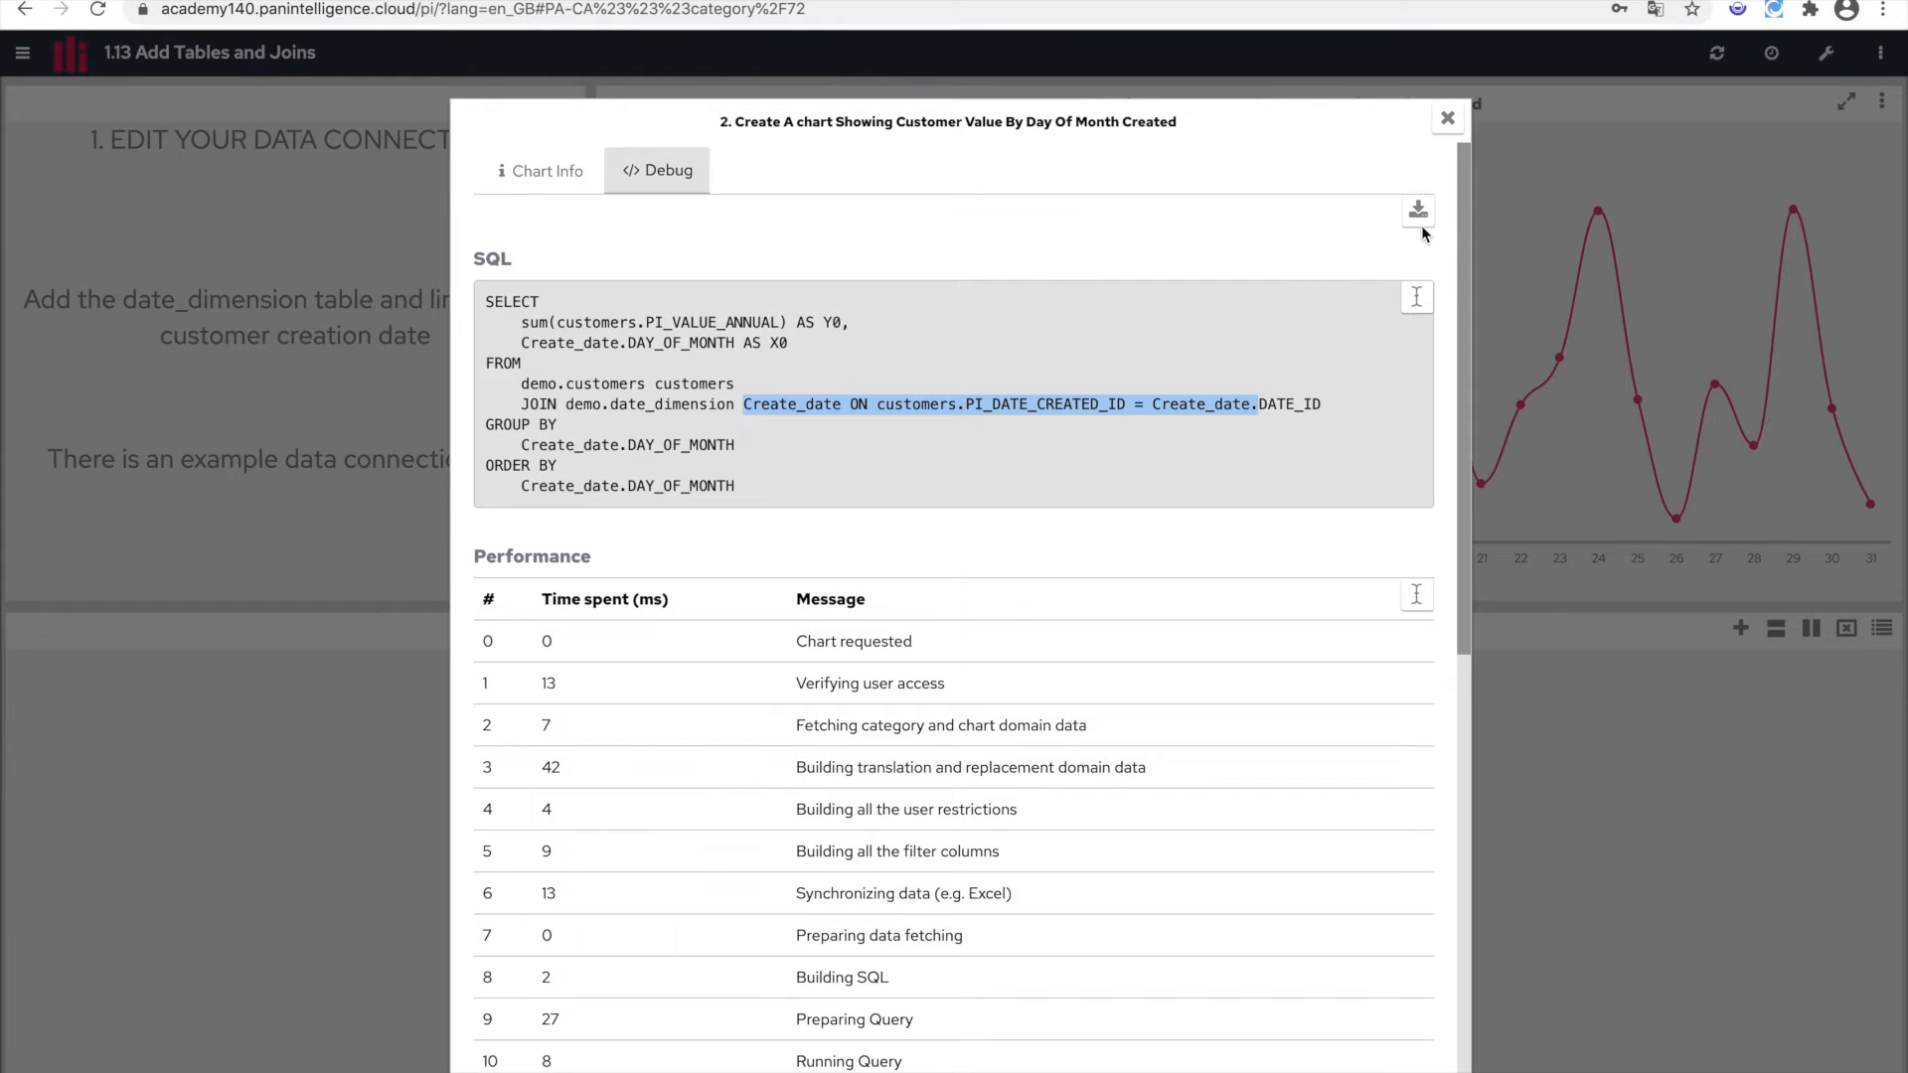
pyautogui.click(1447, 118)
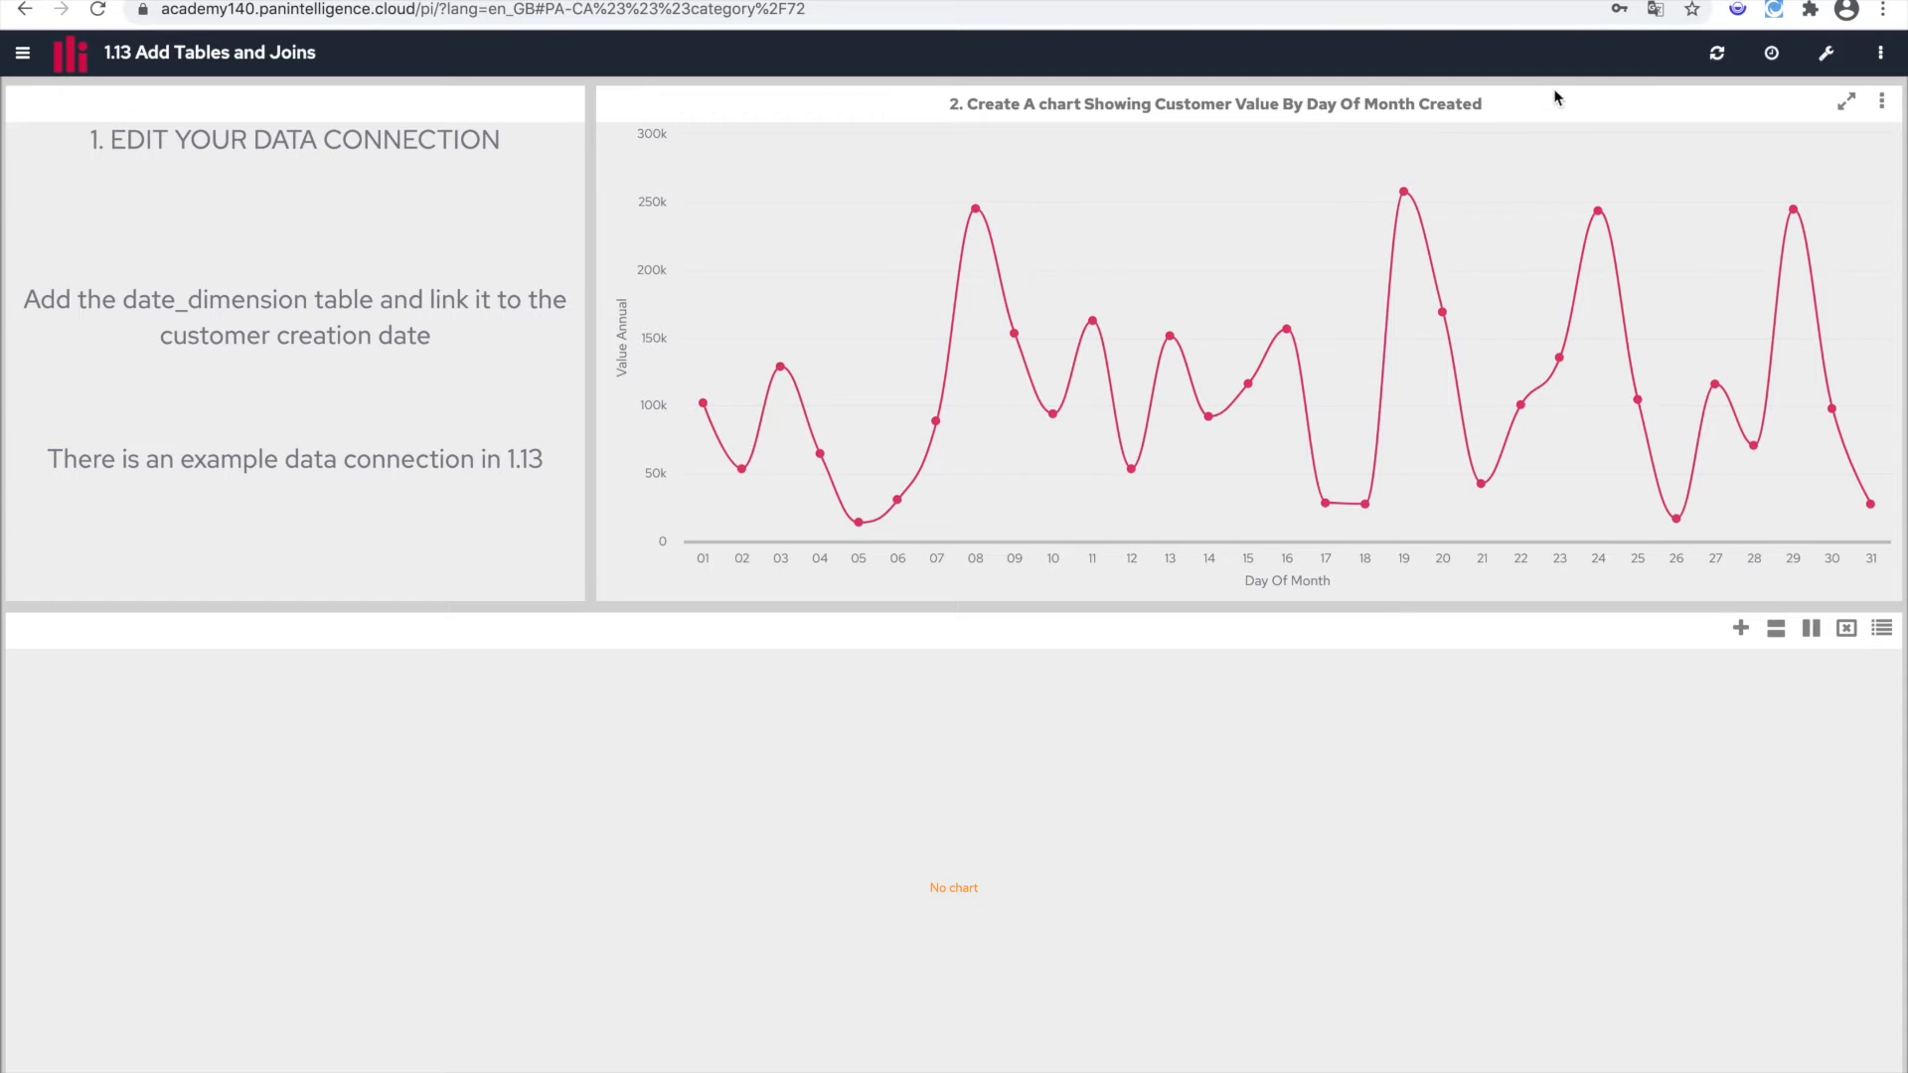
# Open the My 1.12 and 1.13 Add Table And Join data connections to compare their diagrams, and return to My 1.12.
pyautogui.click(1825, 60)
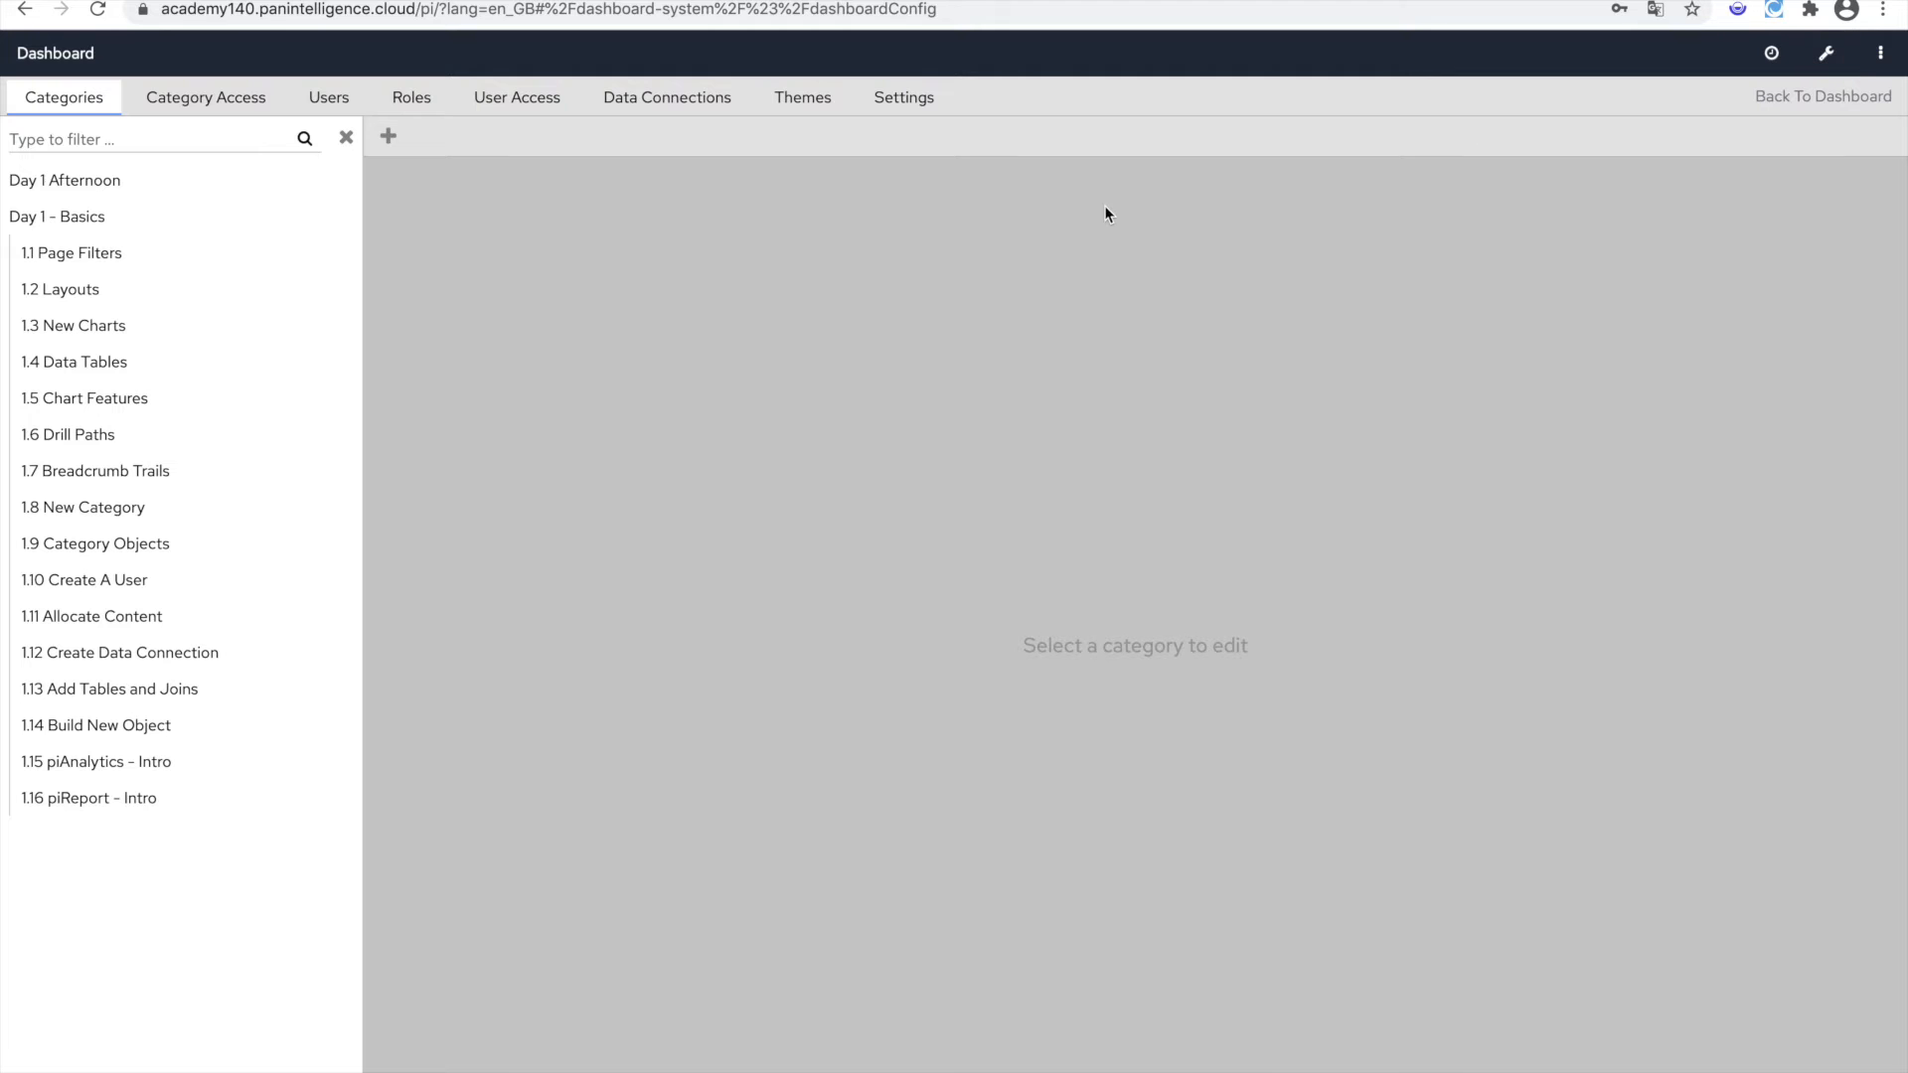
pyautogui.click(669, 99)
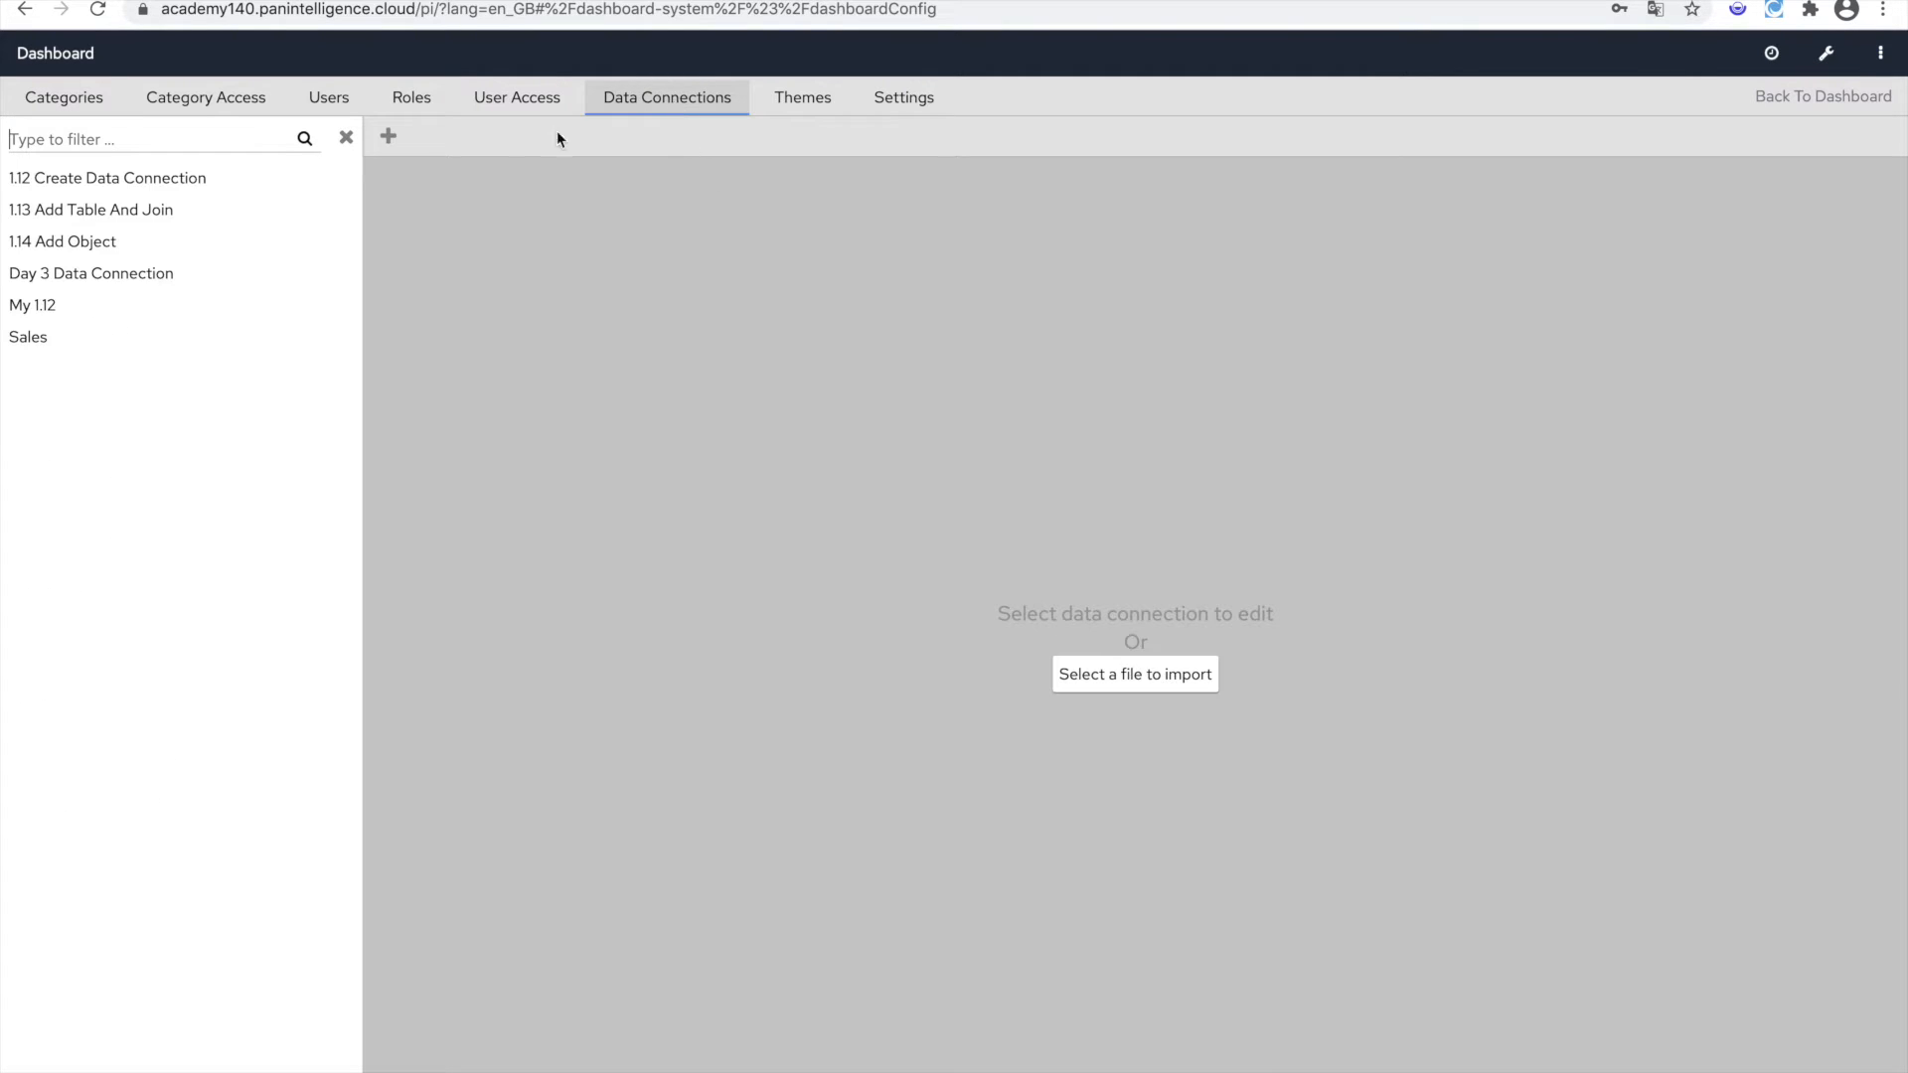
pyautogui.click(140, 314)
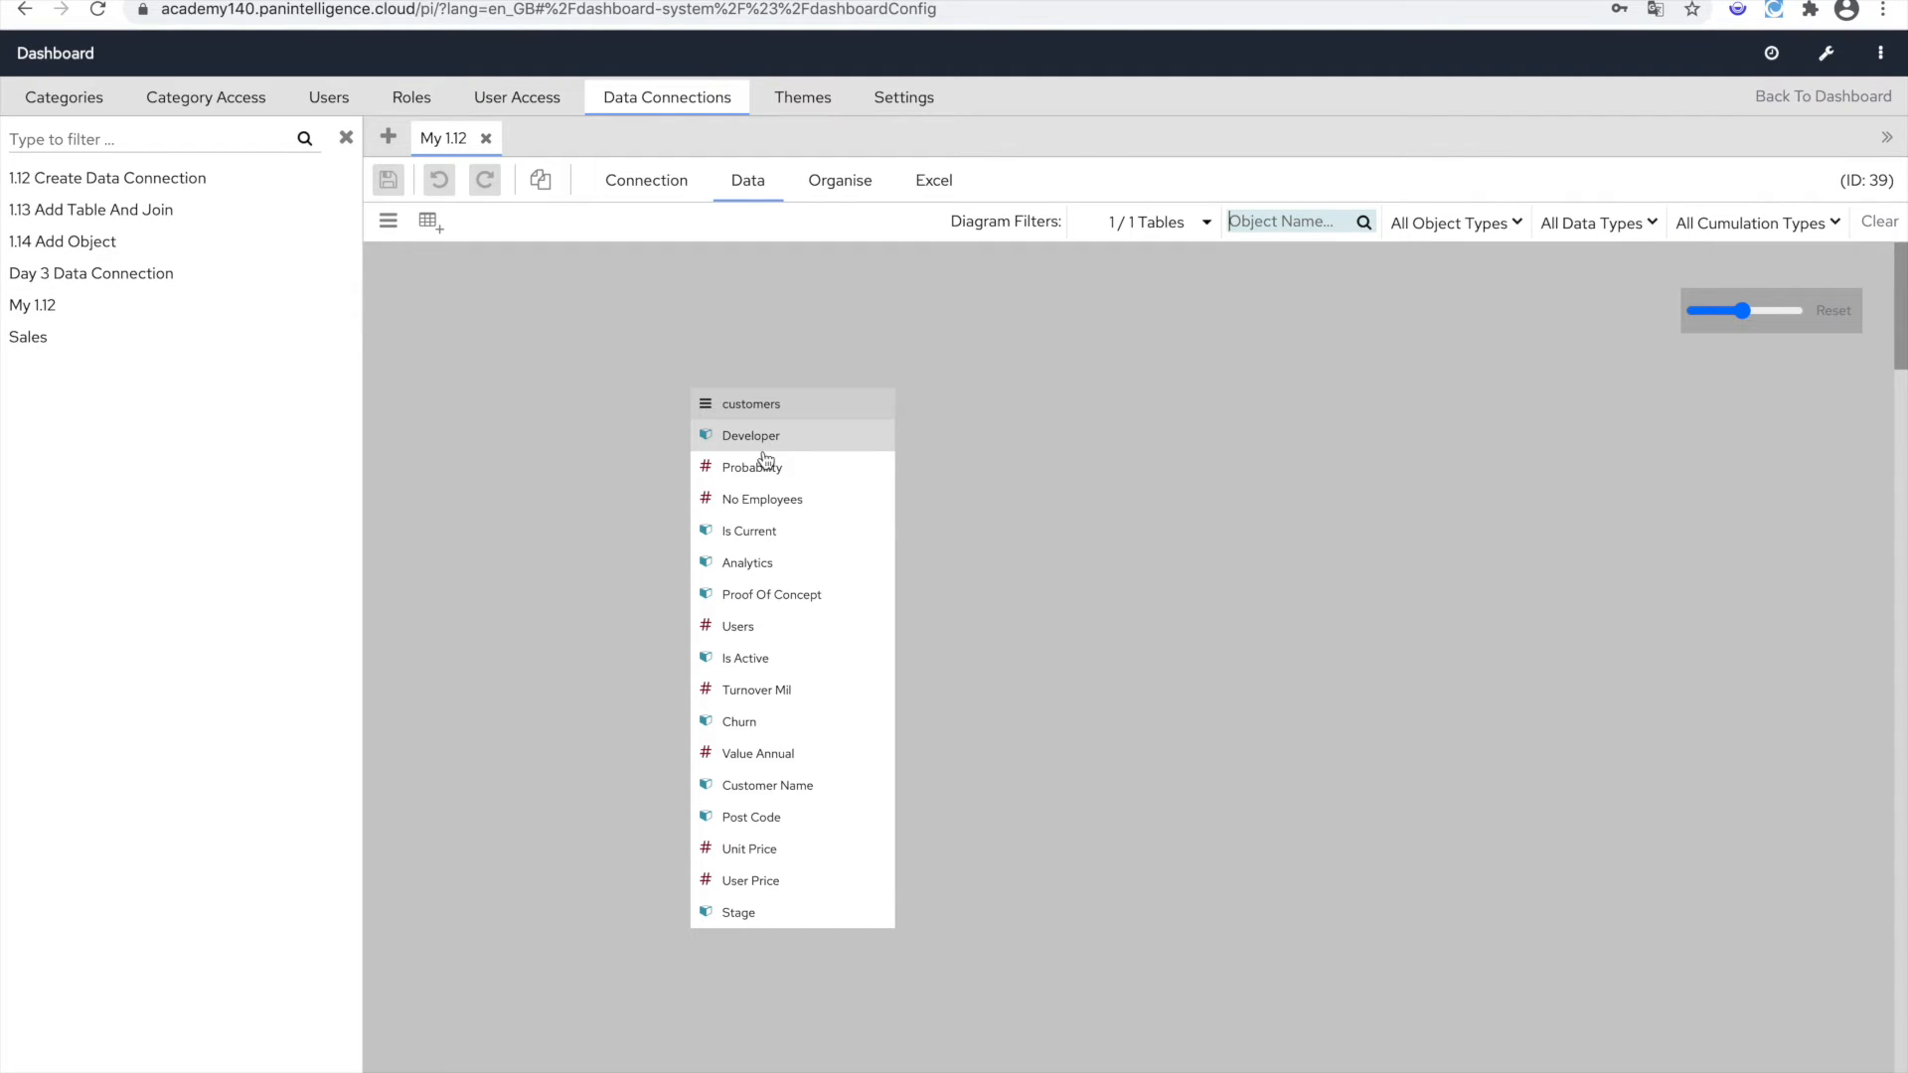
pyautogui.doubleClick(100, 211)
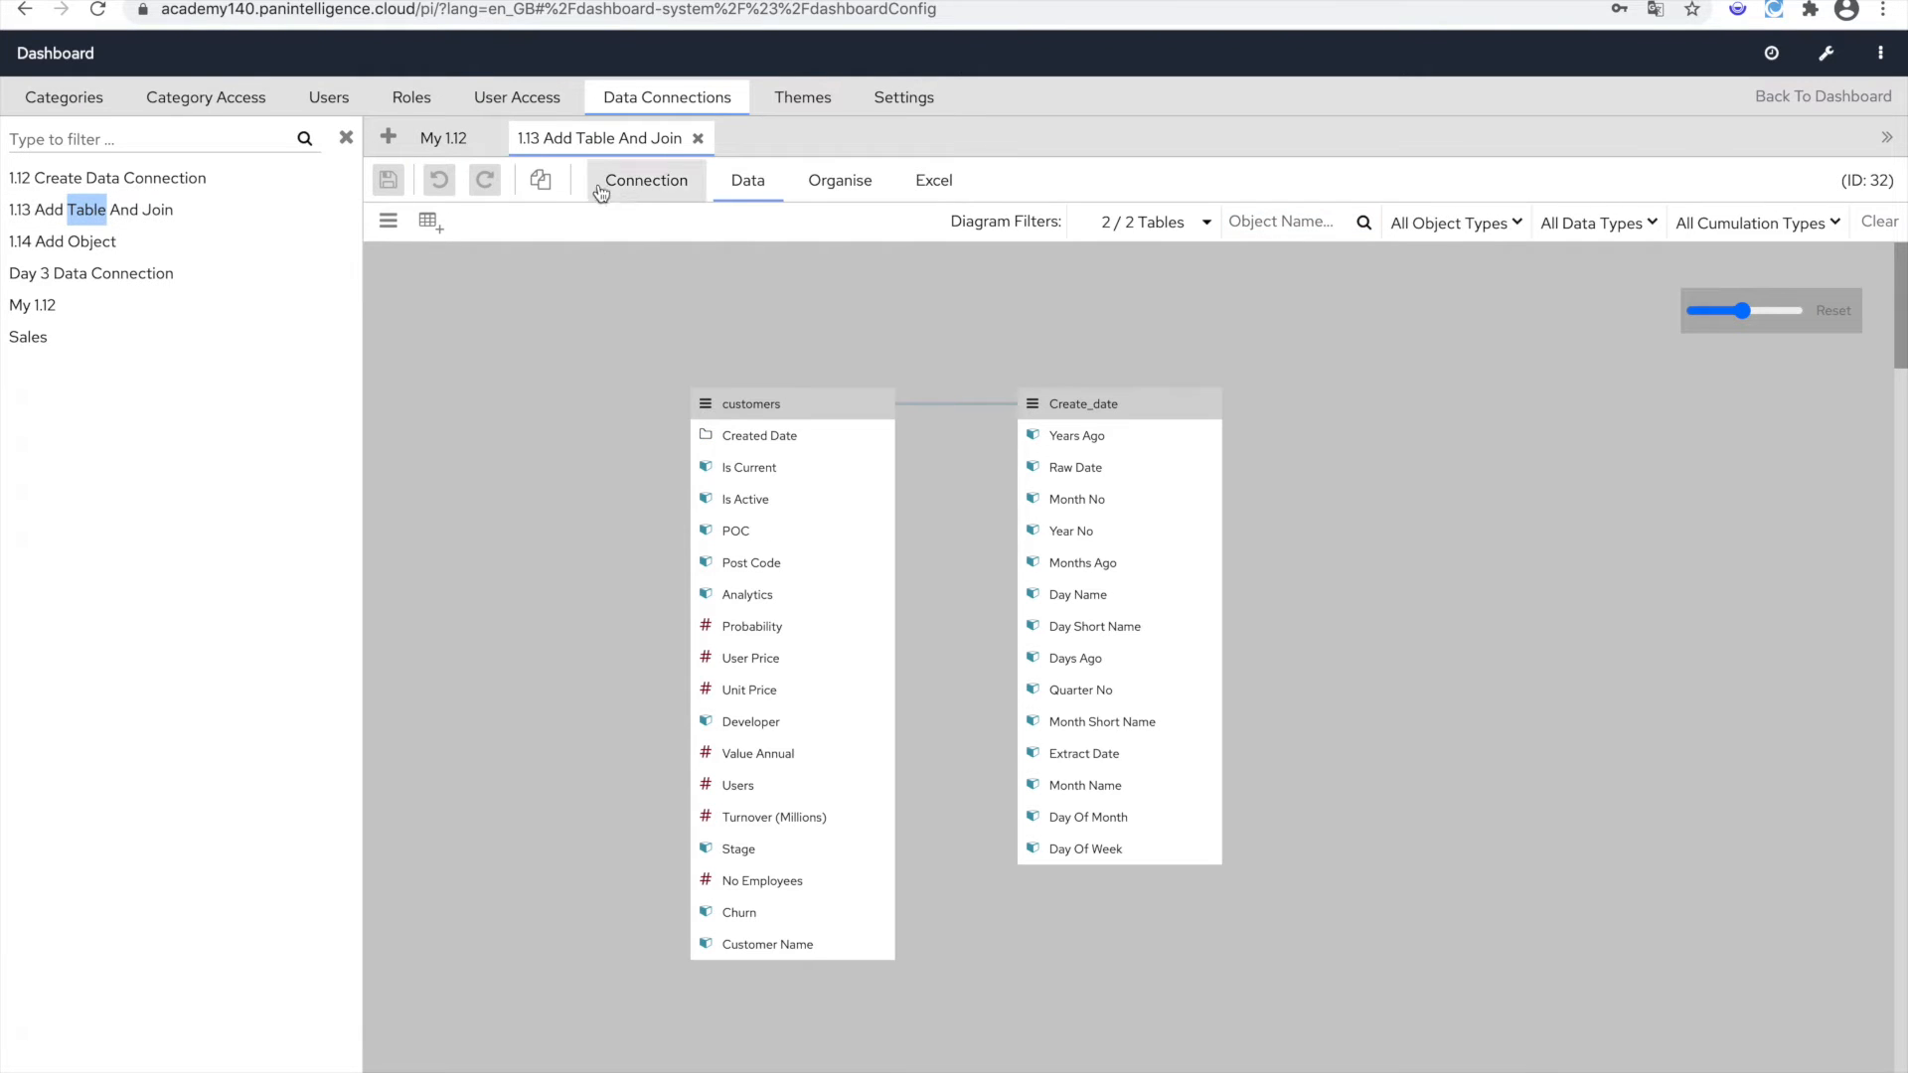
pyautogui.click(455, 149)
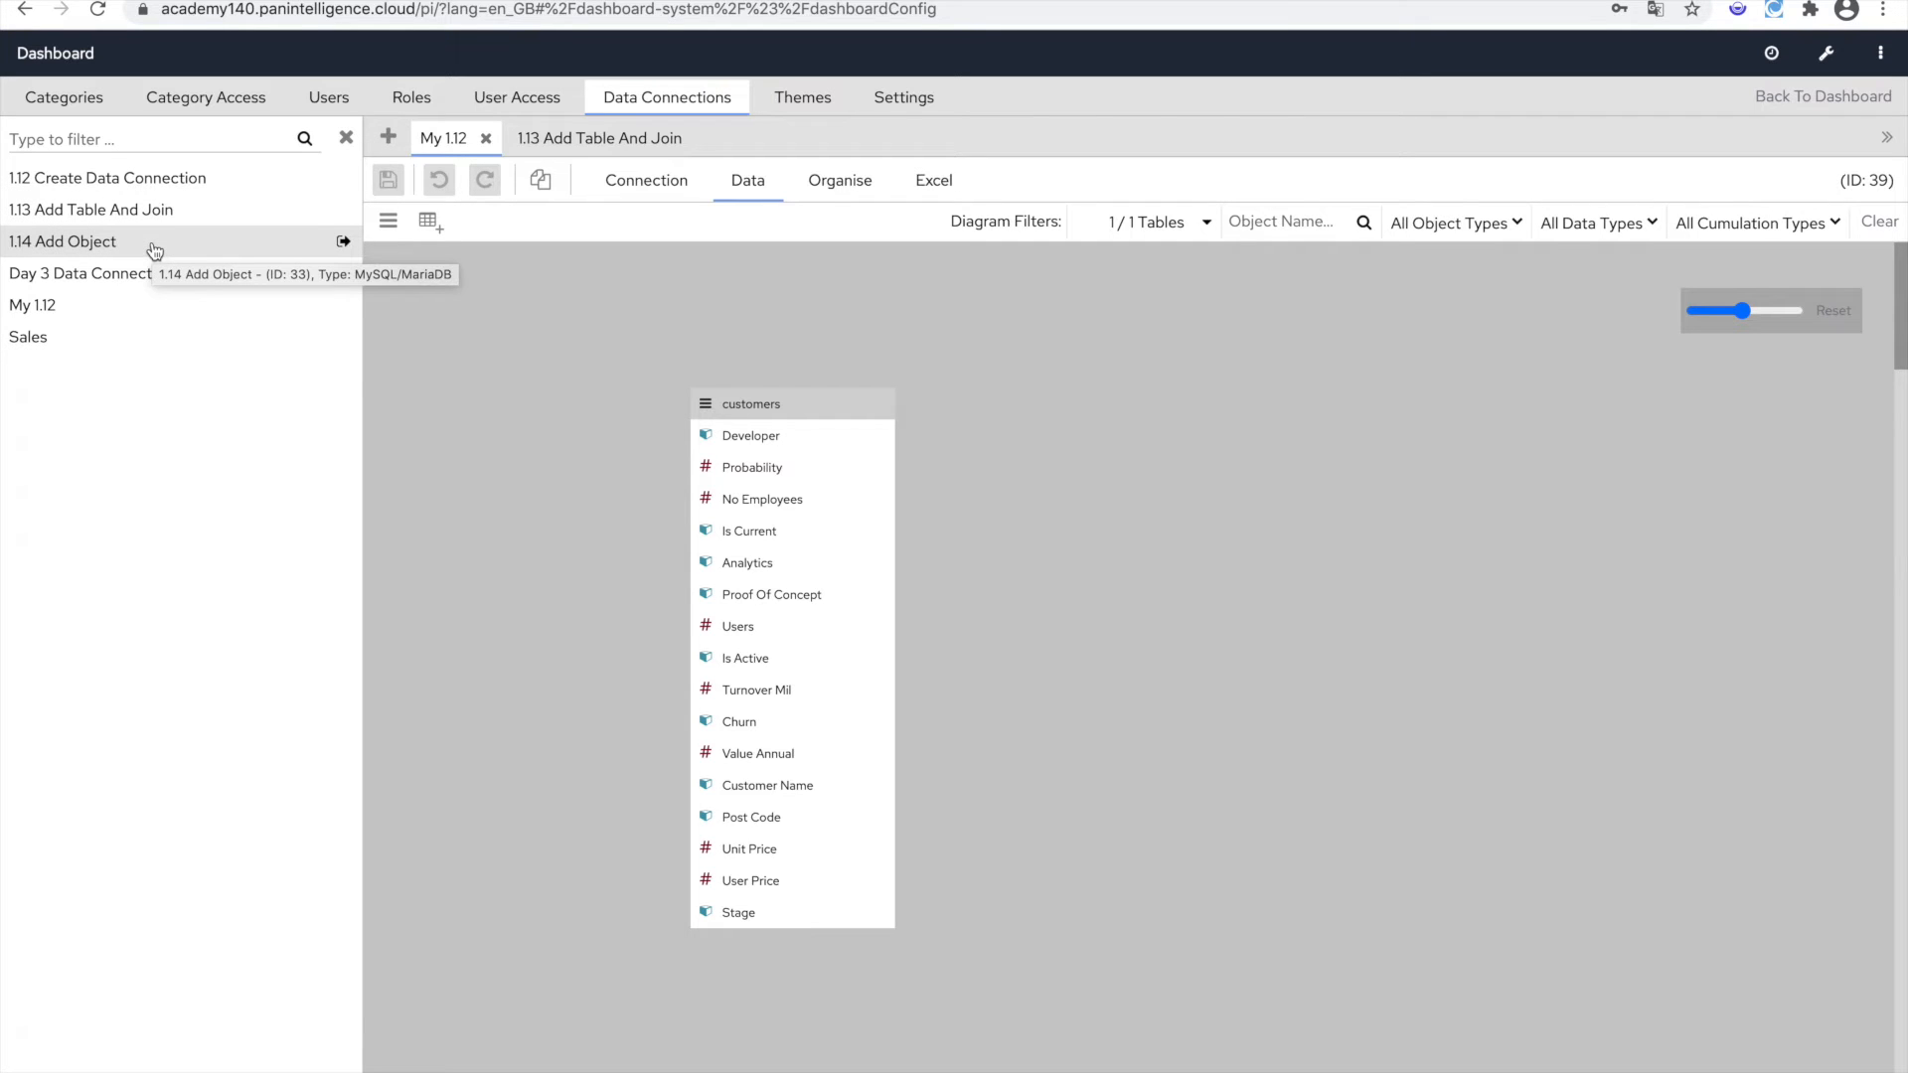
# Examine the join SQL between customers and Create_date in the 1.13 Add Table And Join connection, and close the join details.
pyautogui.click(557, 138)
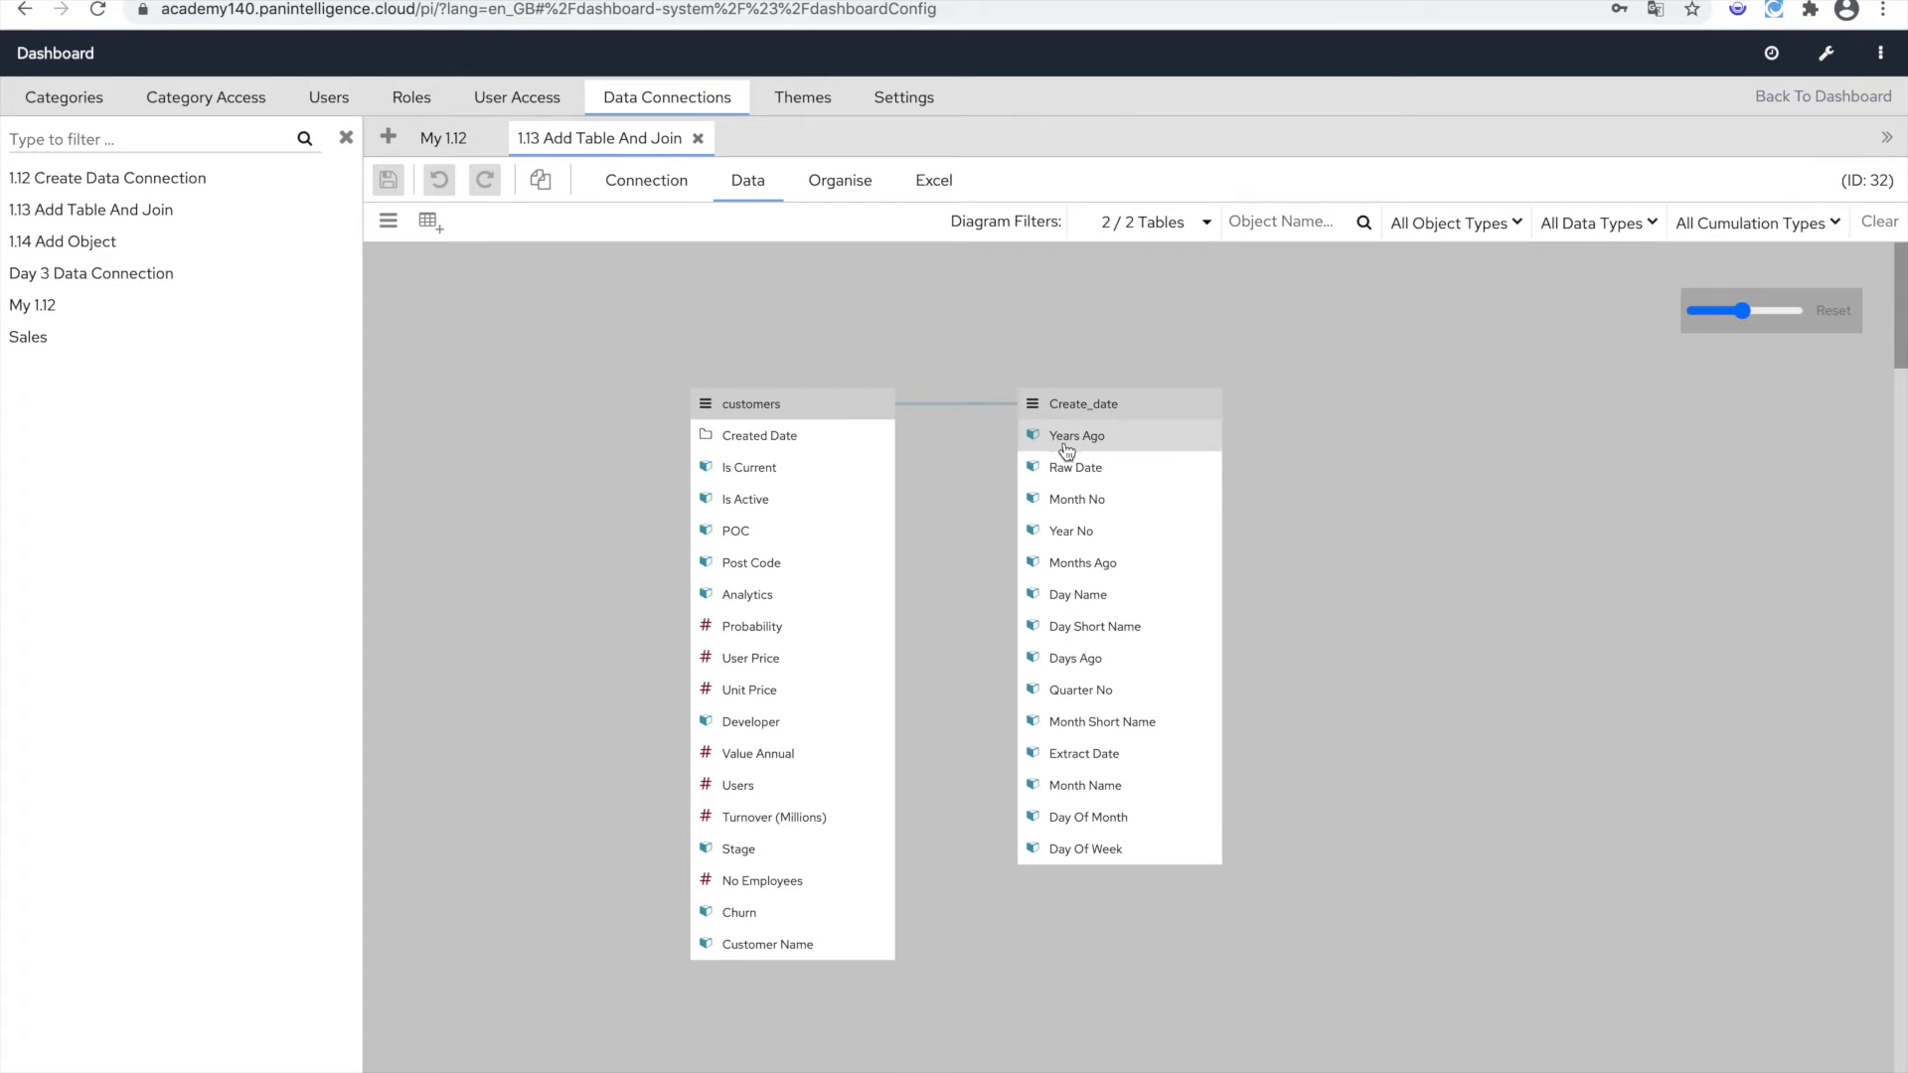
pyautogui.click(985, 405)
pyautogui.click(1780, 412)
pyautogui.moveTo(1780, 412); pyautogui.dragTo(1367, 399)
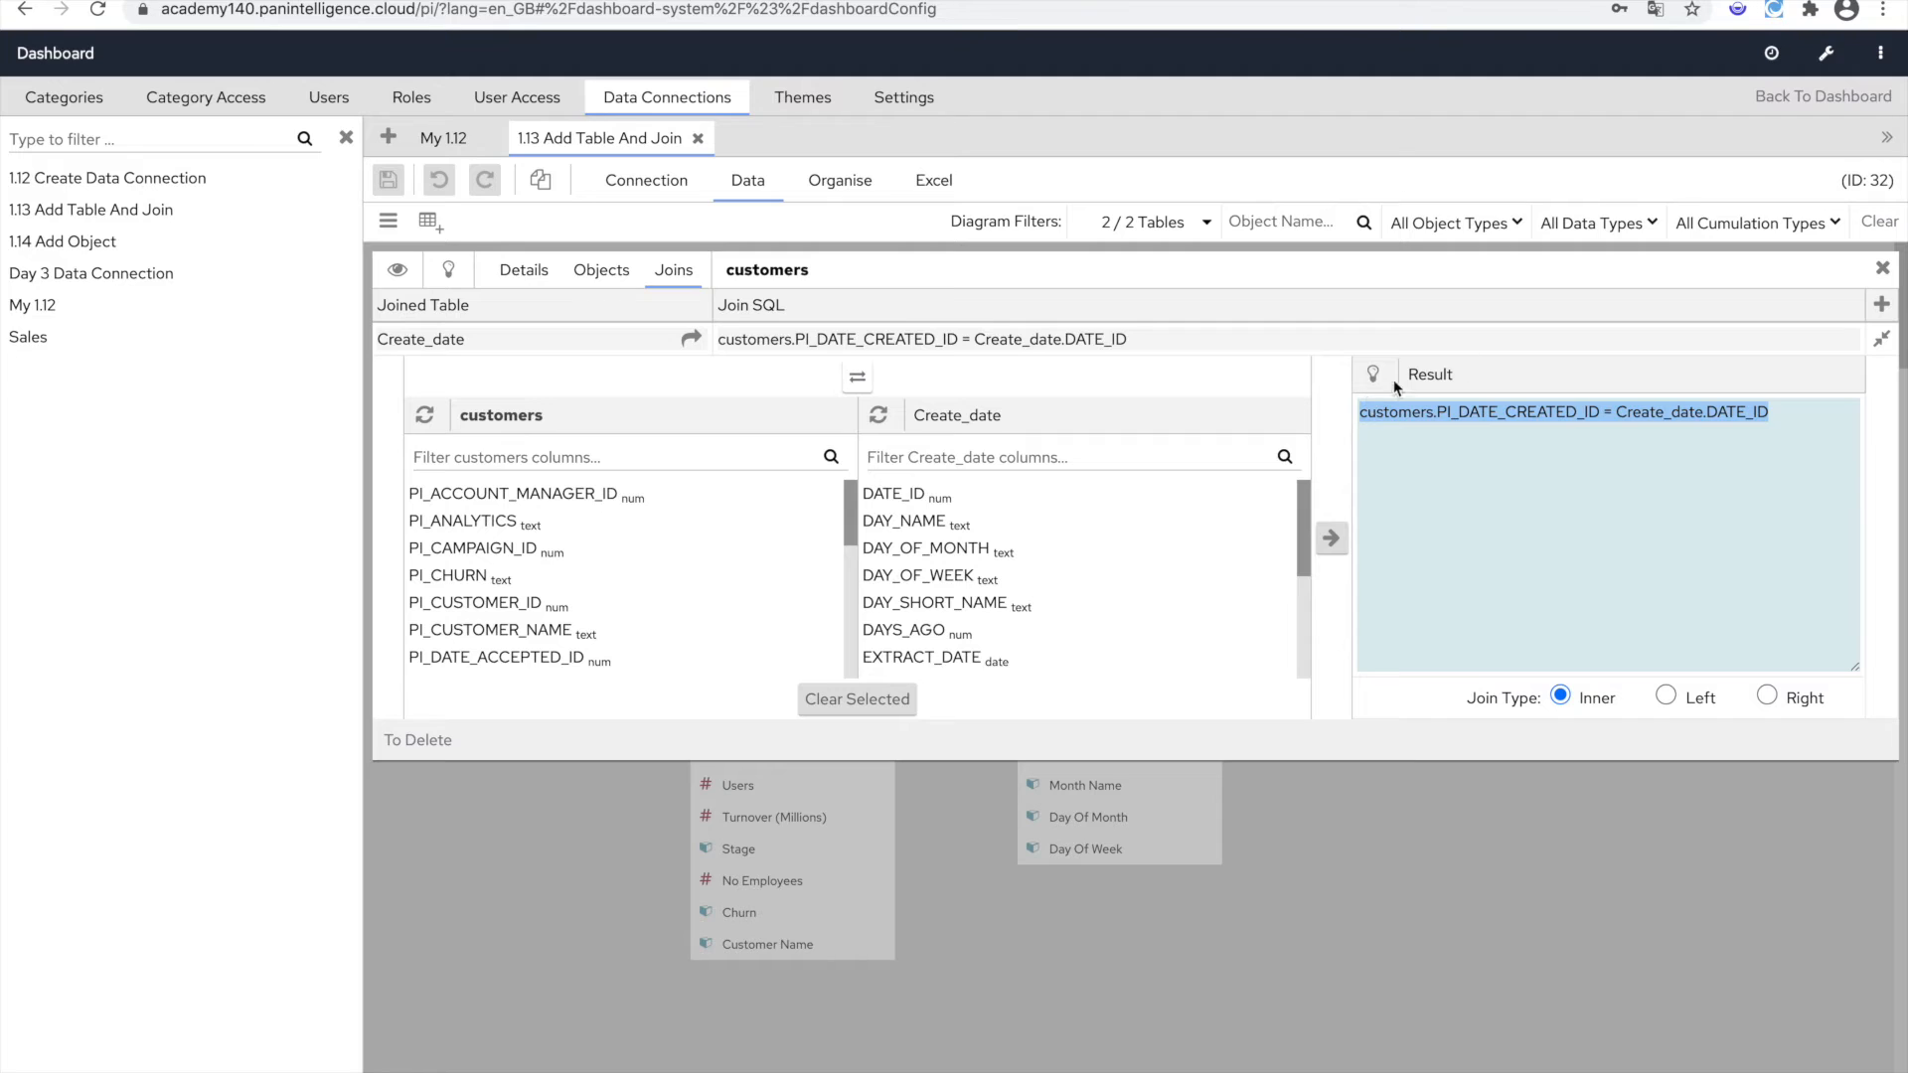
pyautogui.click(1882, 269)
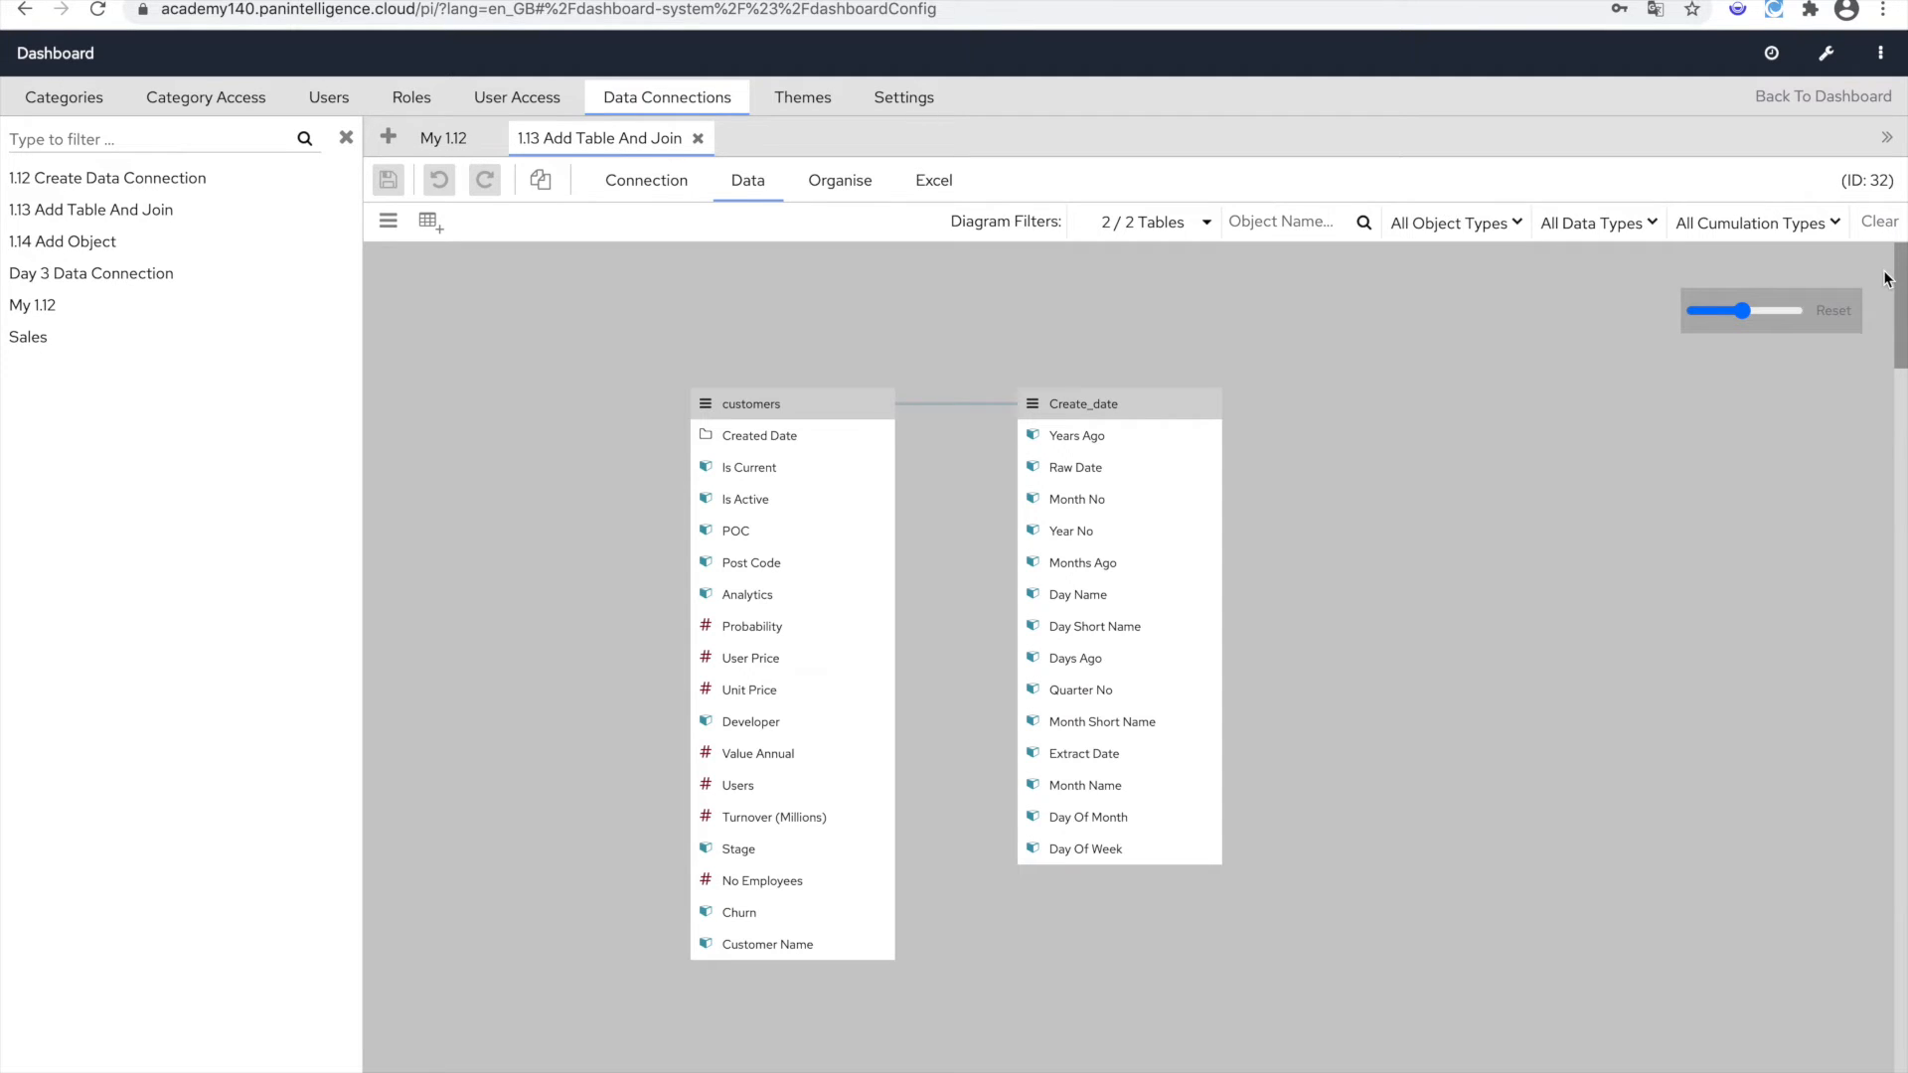
# In My 1.12, select the date_dimension table from the demo schema with all its columns except DATE_ID.
pyautogui.click(444, 139)
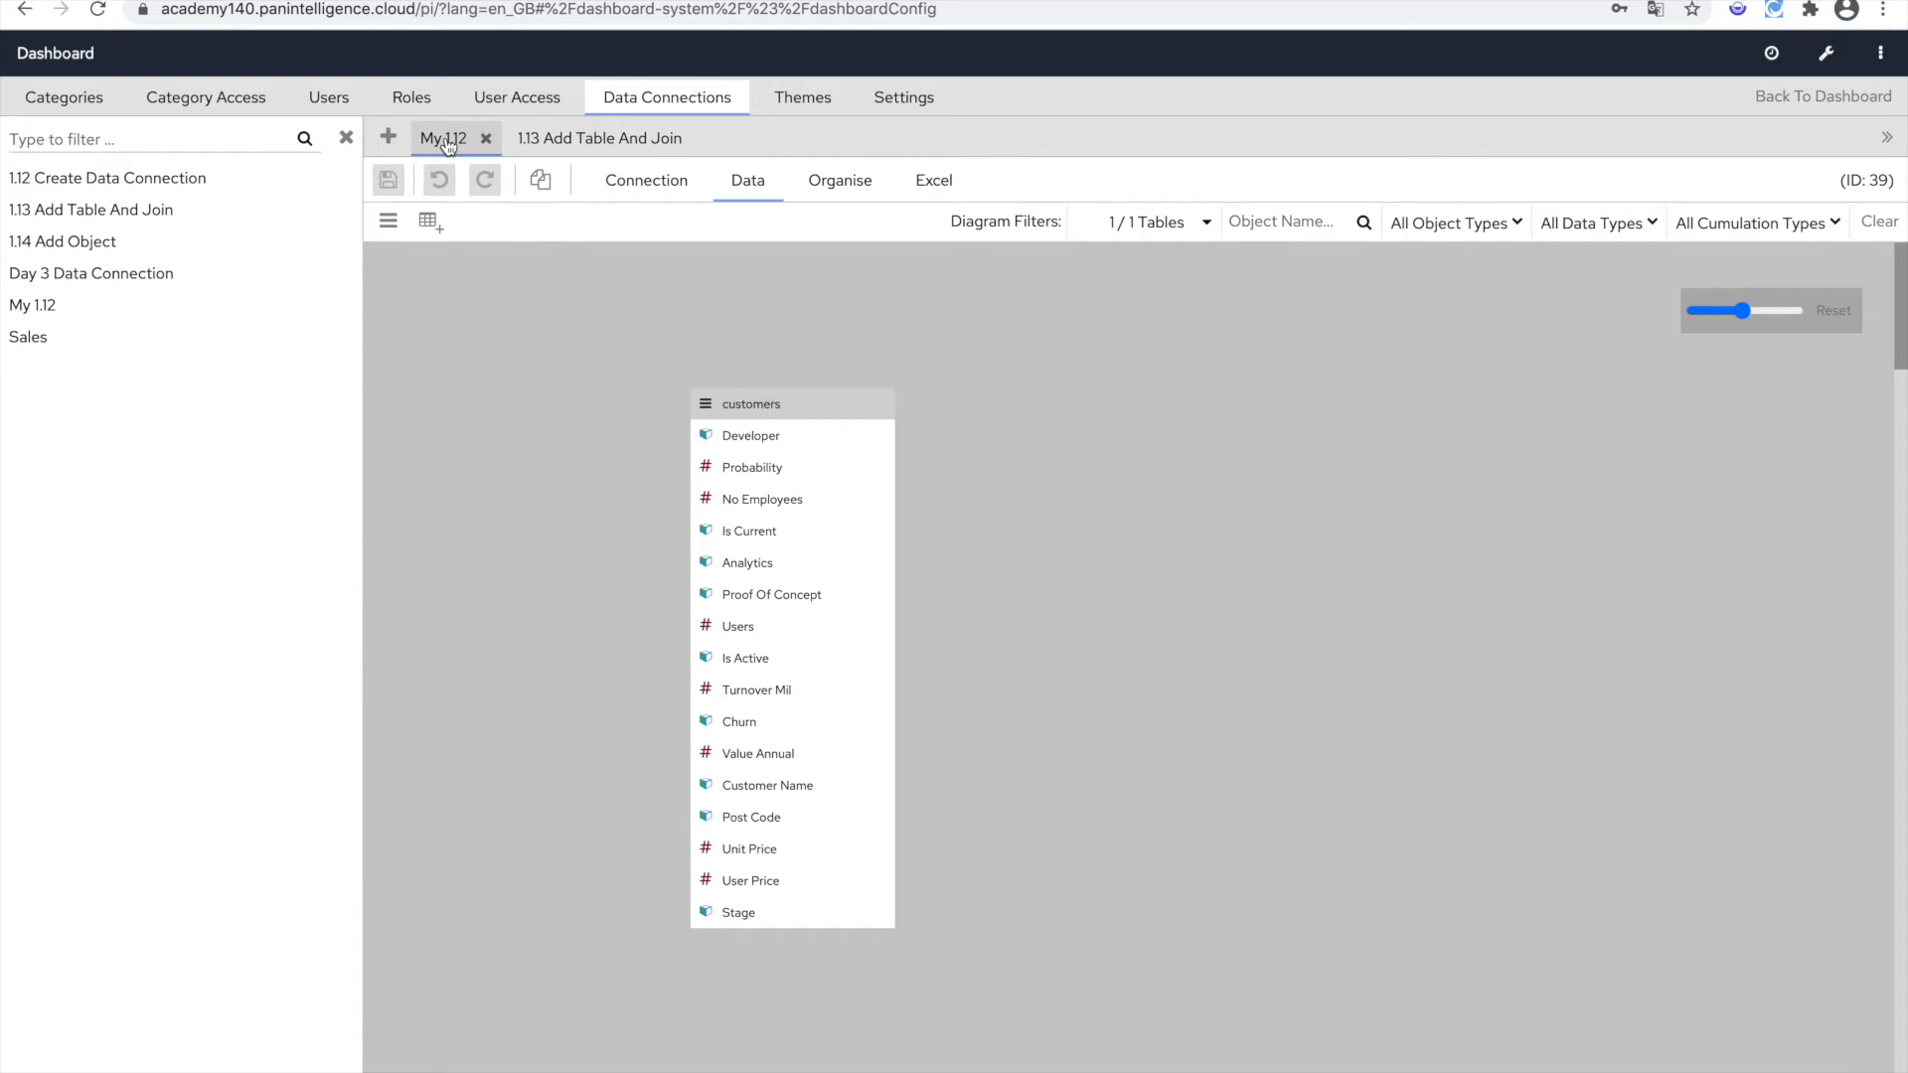
pyautogui.click(430, 223)
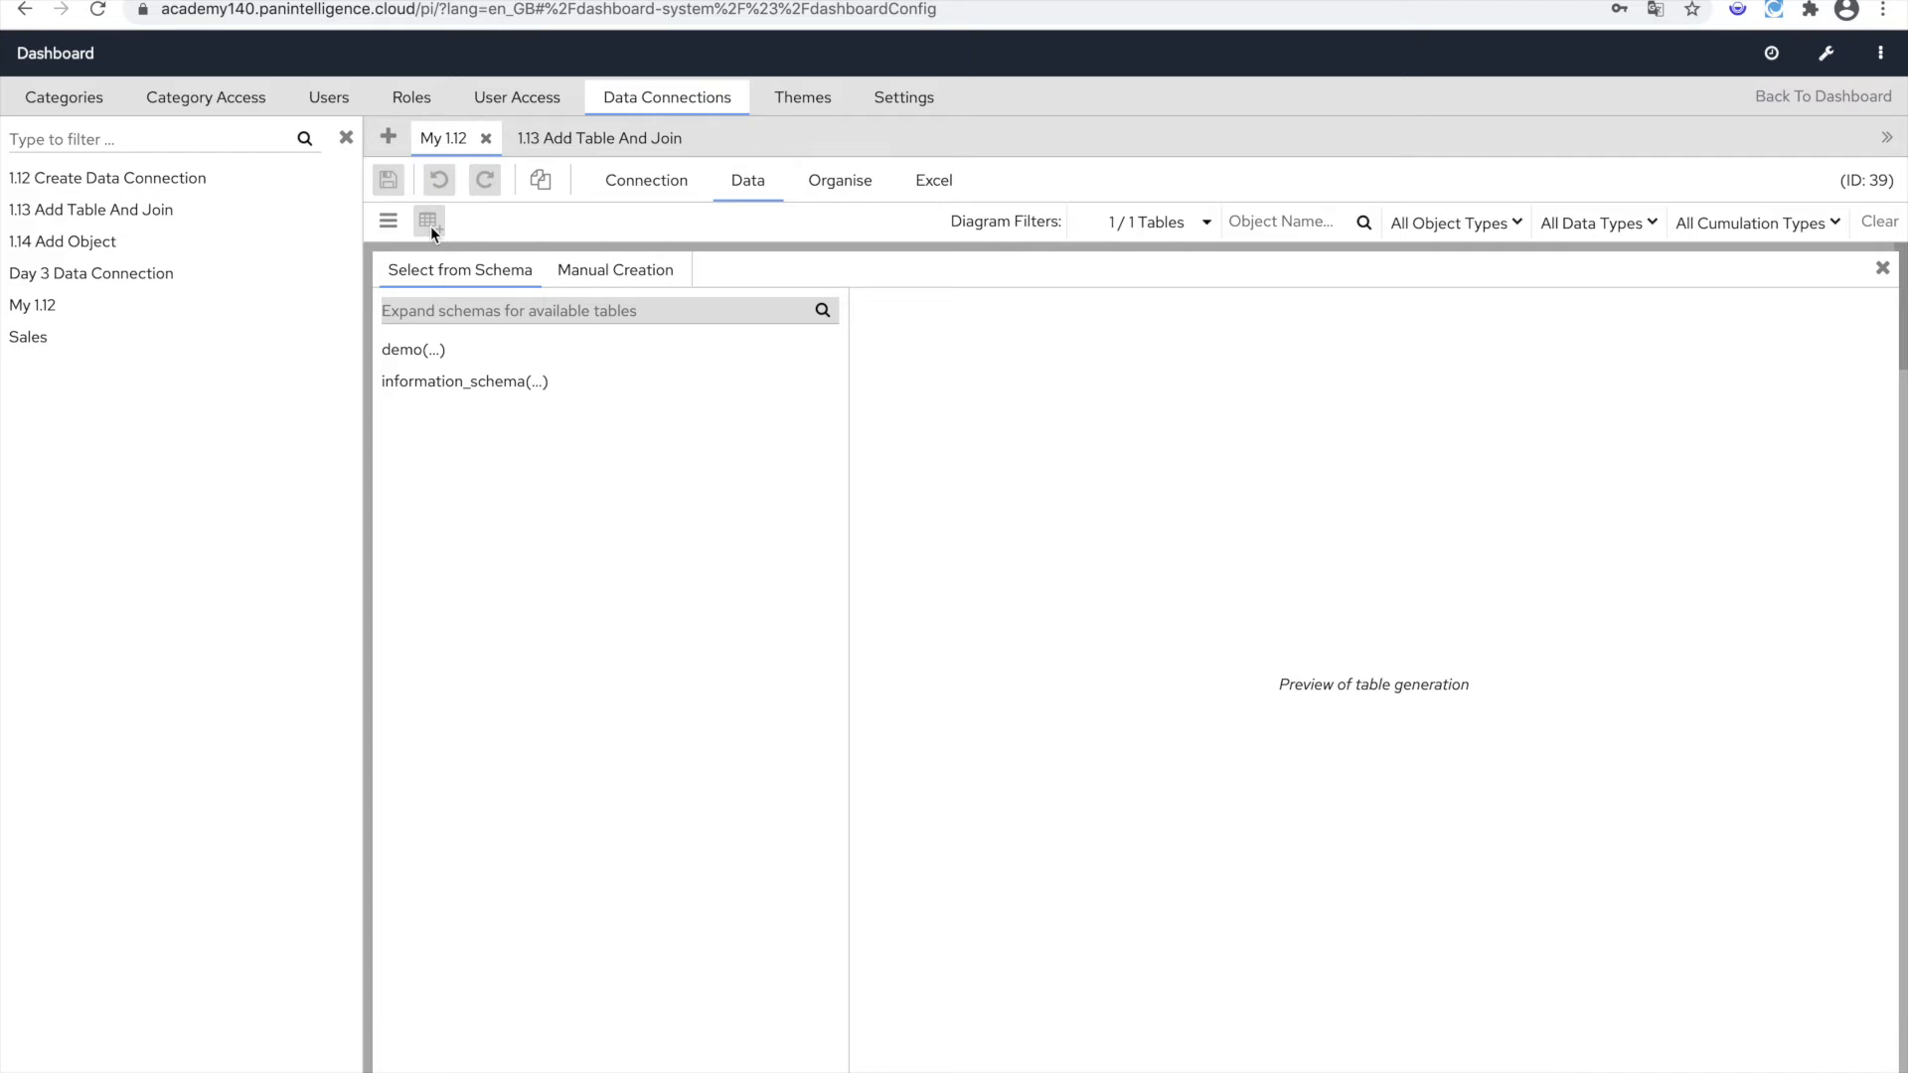
pyautogui.click(829, 353)
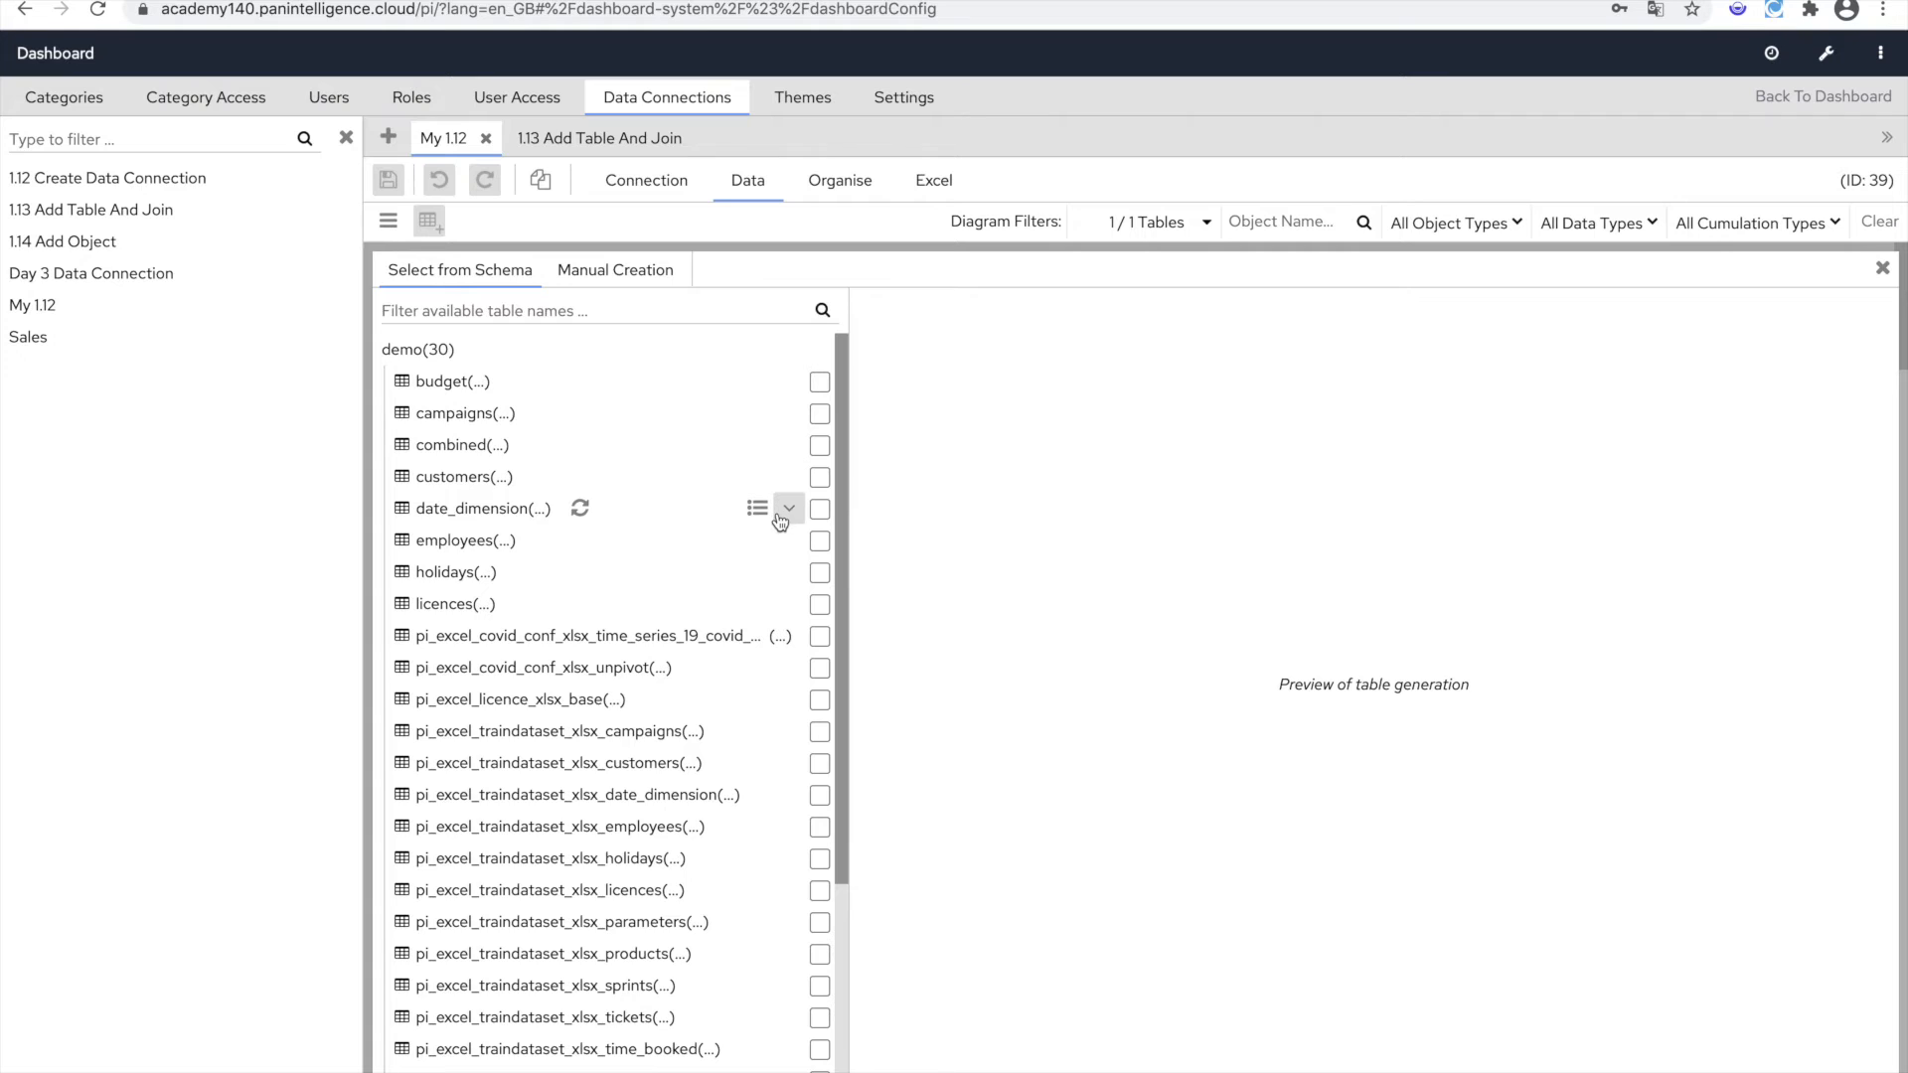
pyautogui.click(759, 511)
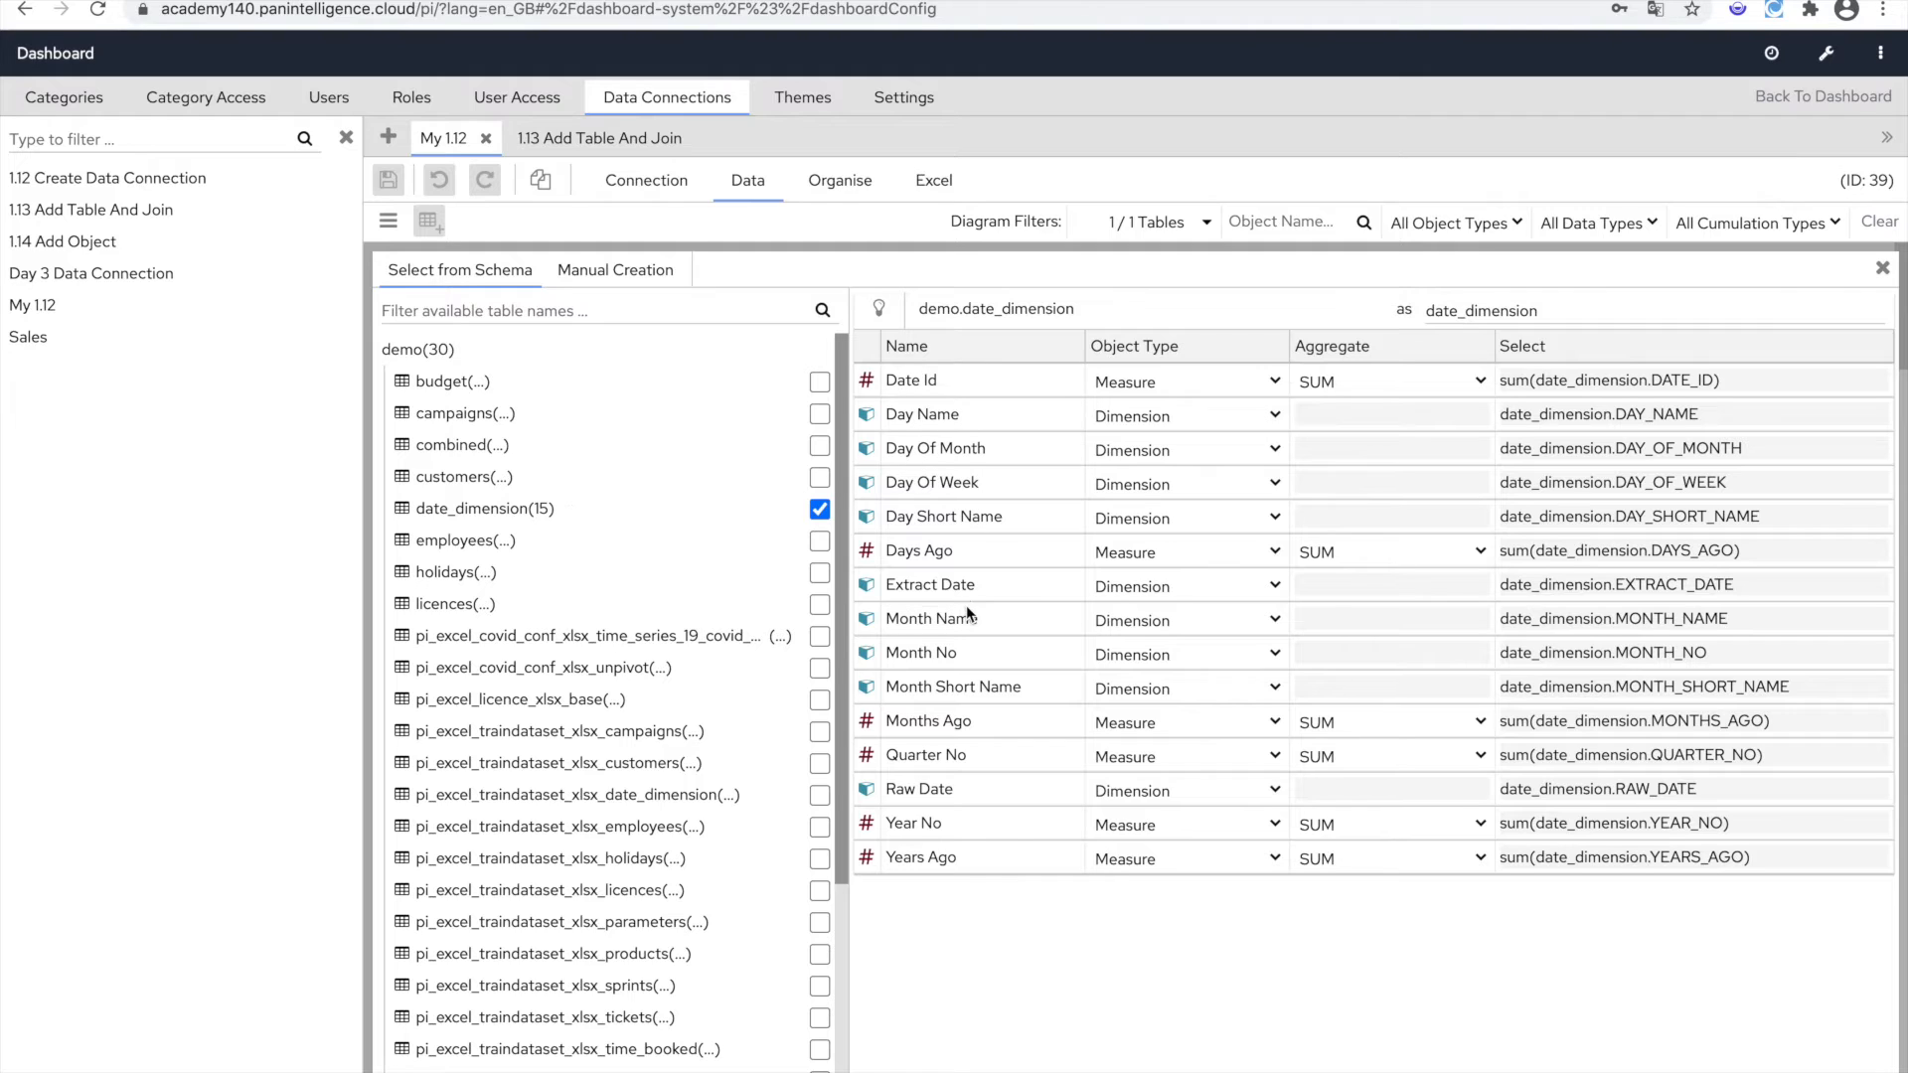
pyautogui.click(791, 511)
pyautogui.click(820, 542)
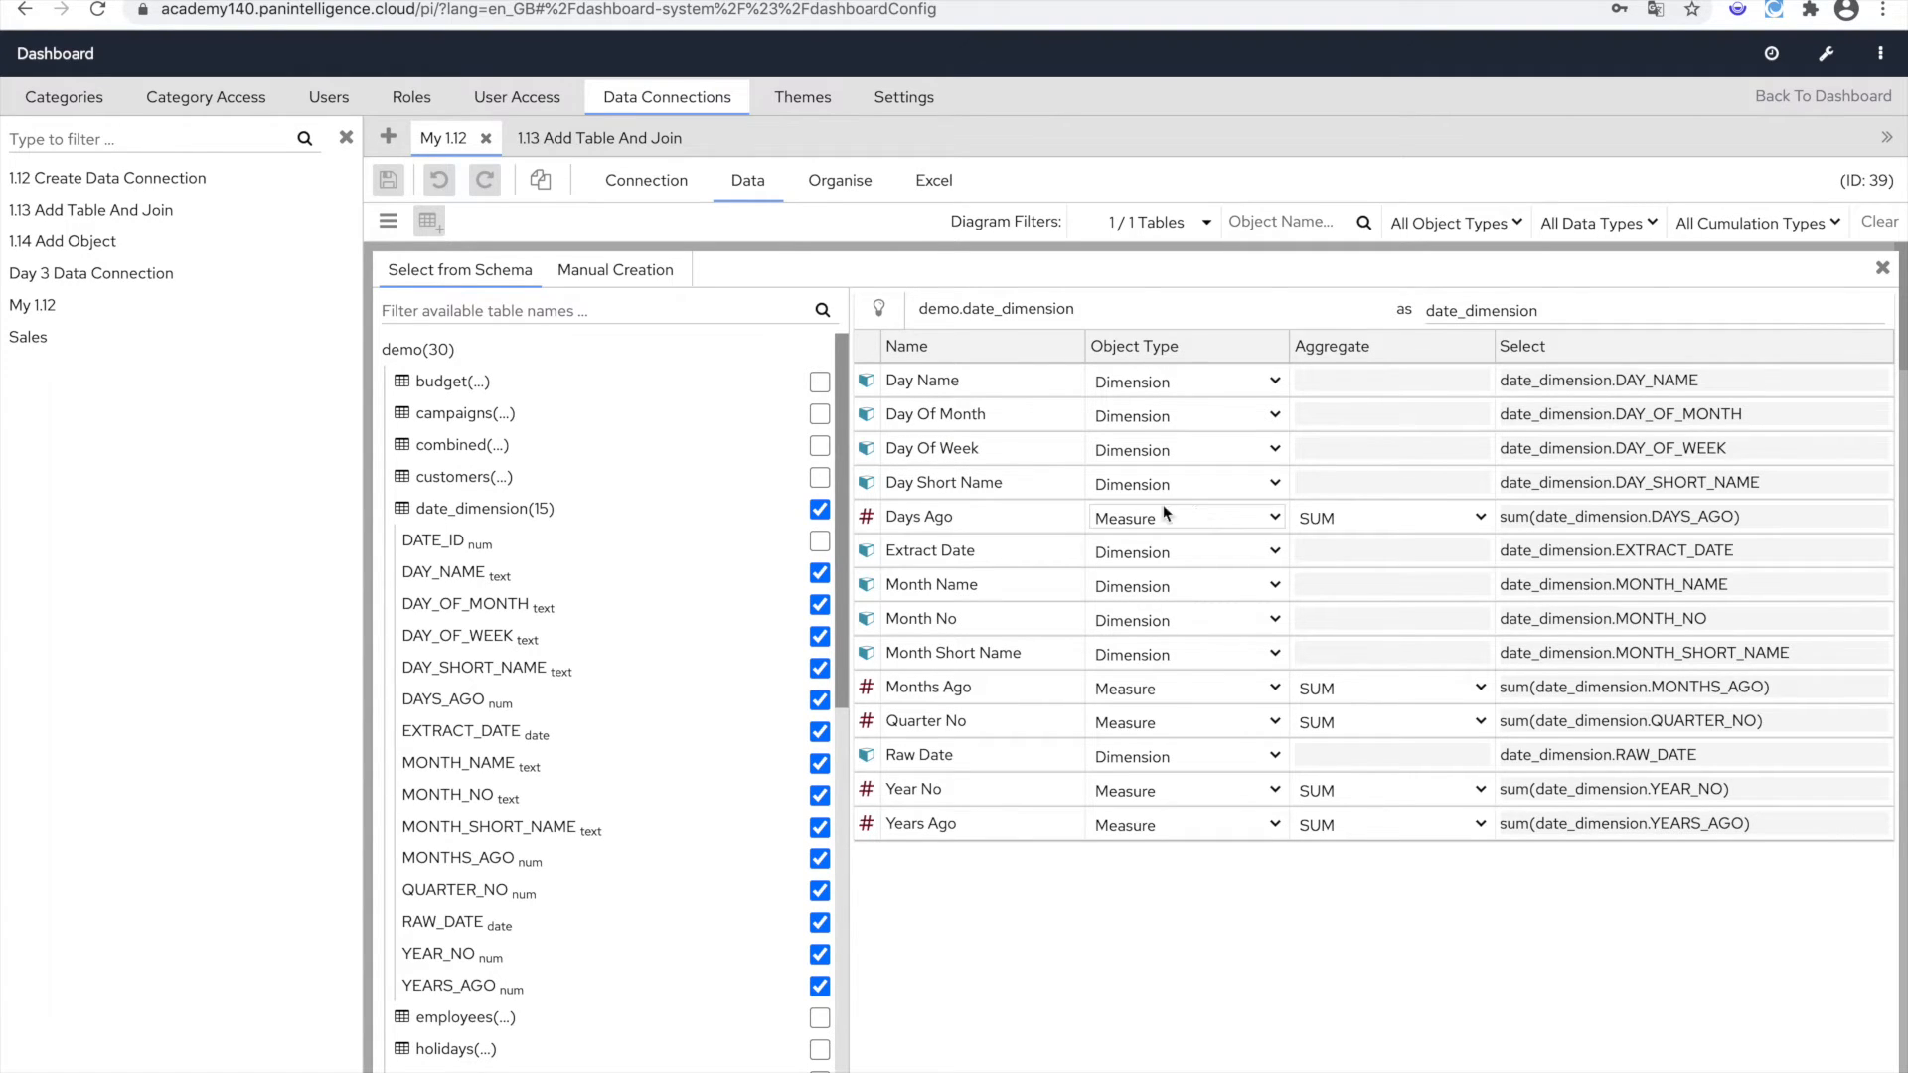
# Set the object type of Days Ago, Months Ago, Quarter No, Year No and Years Ago to Dimension.
pyautogui.click(1260, 517)
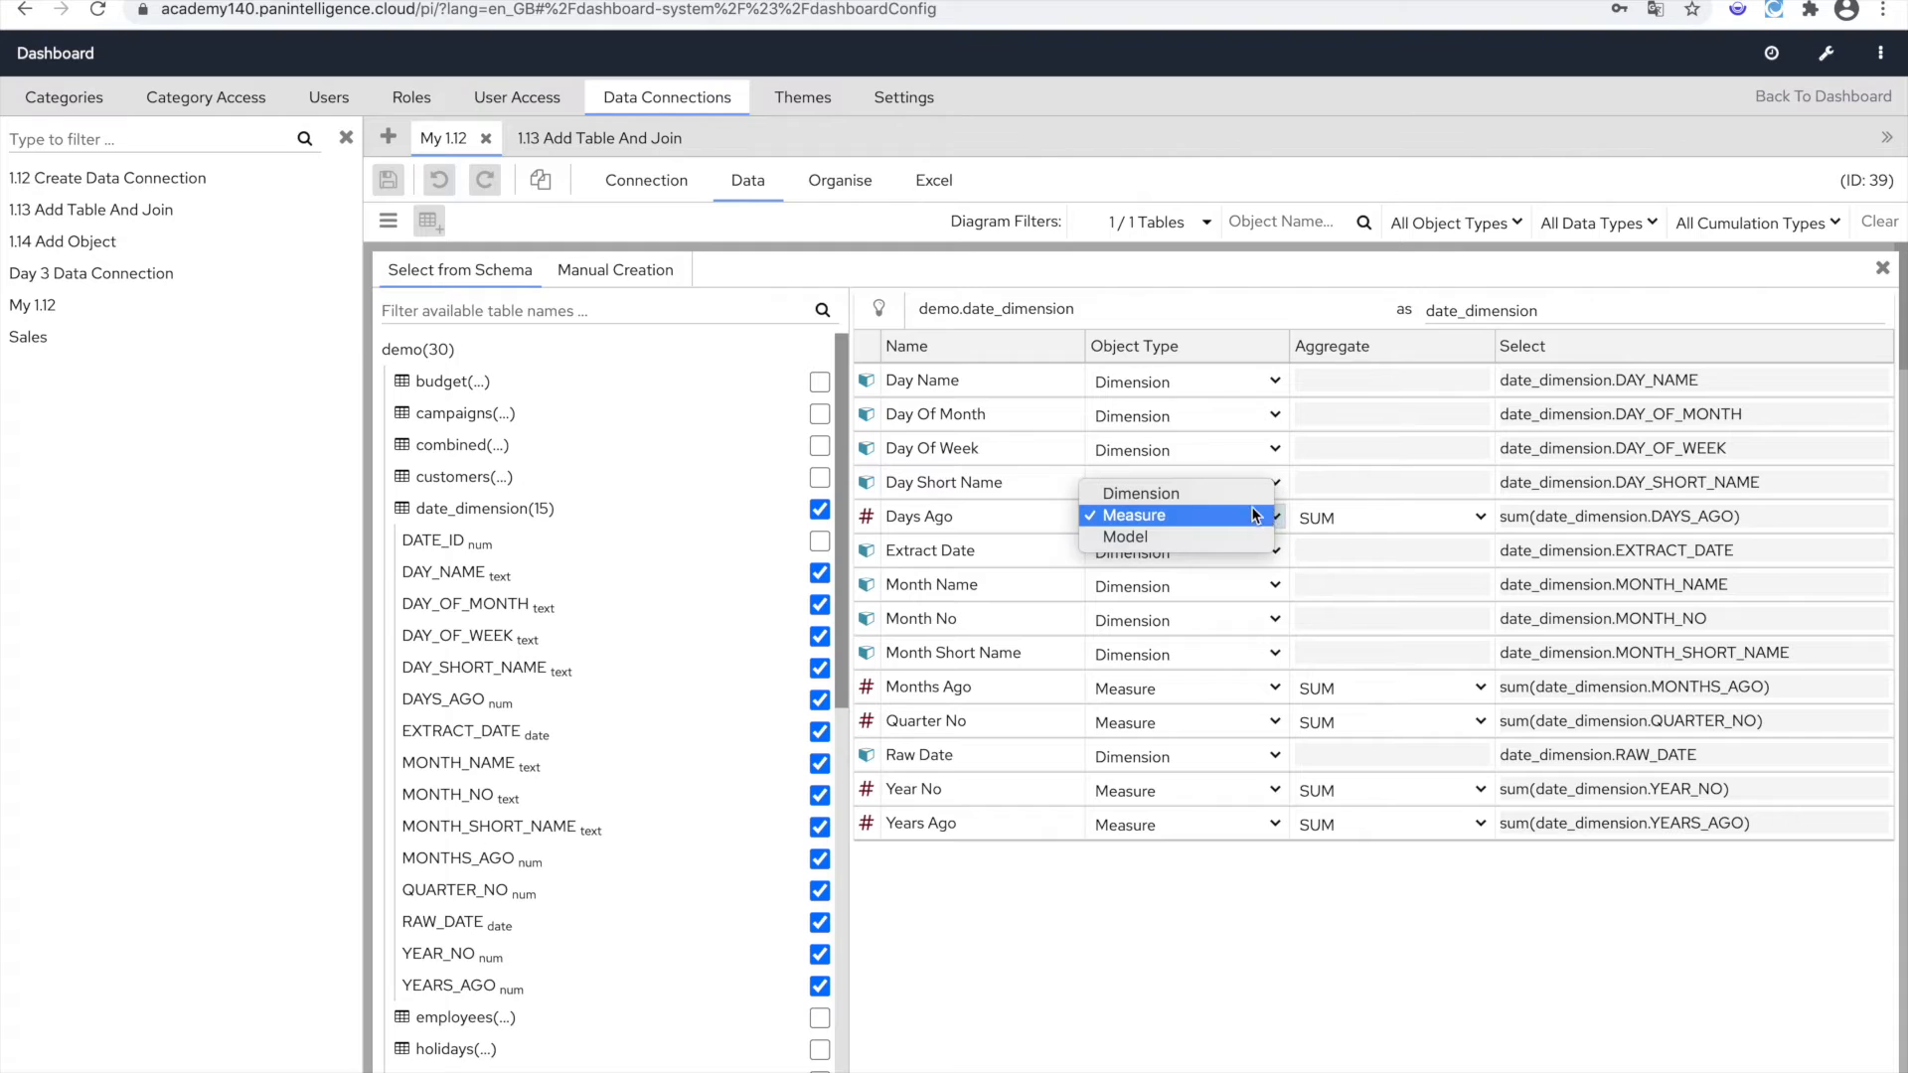
pyautogui.click(1248, 502)
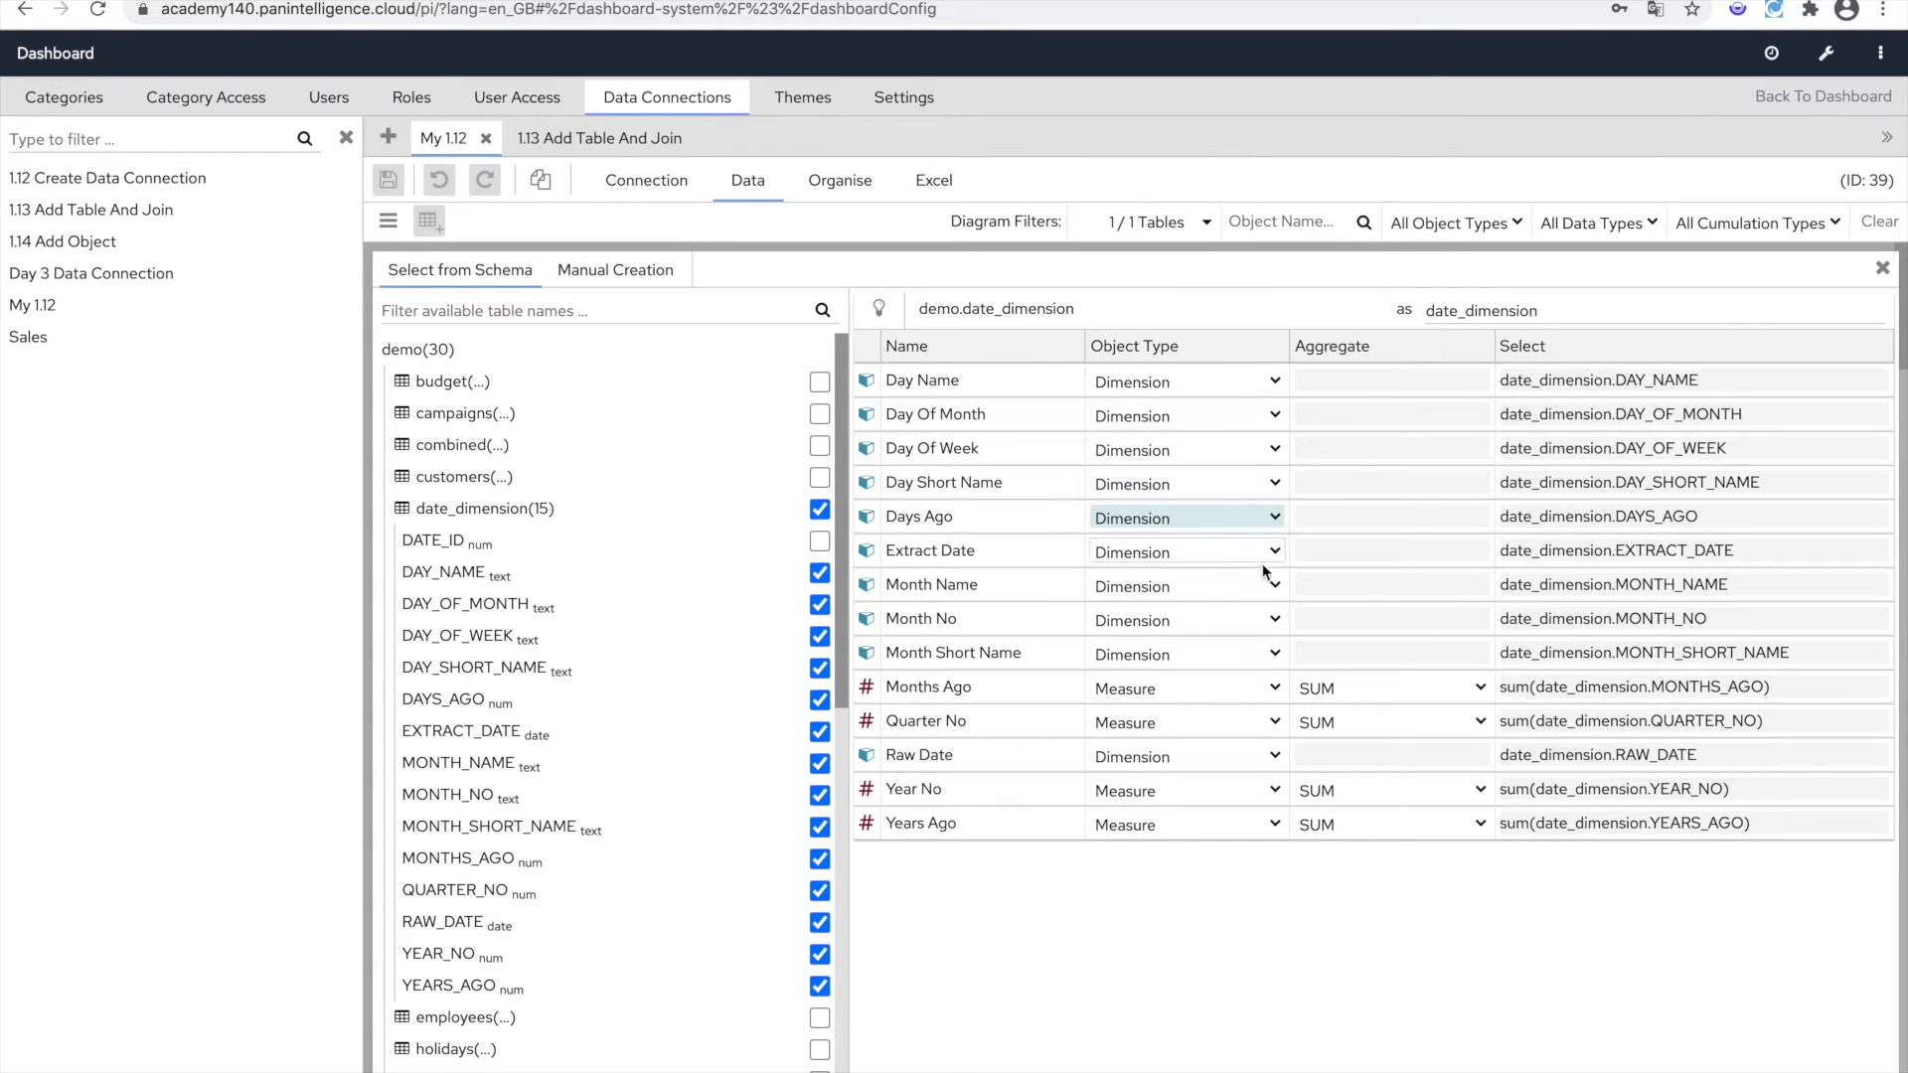
pyautogui.click(1278, 688)
pyautogui.click(1247, 663)
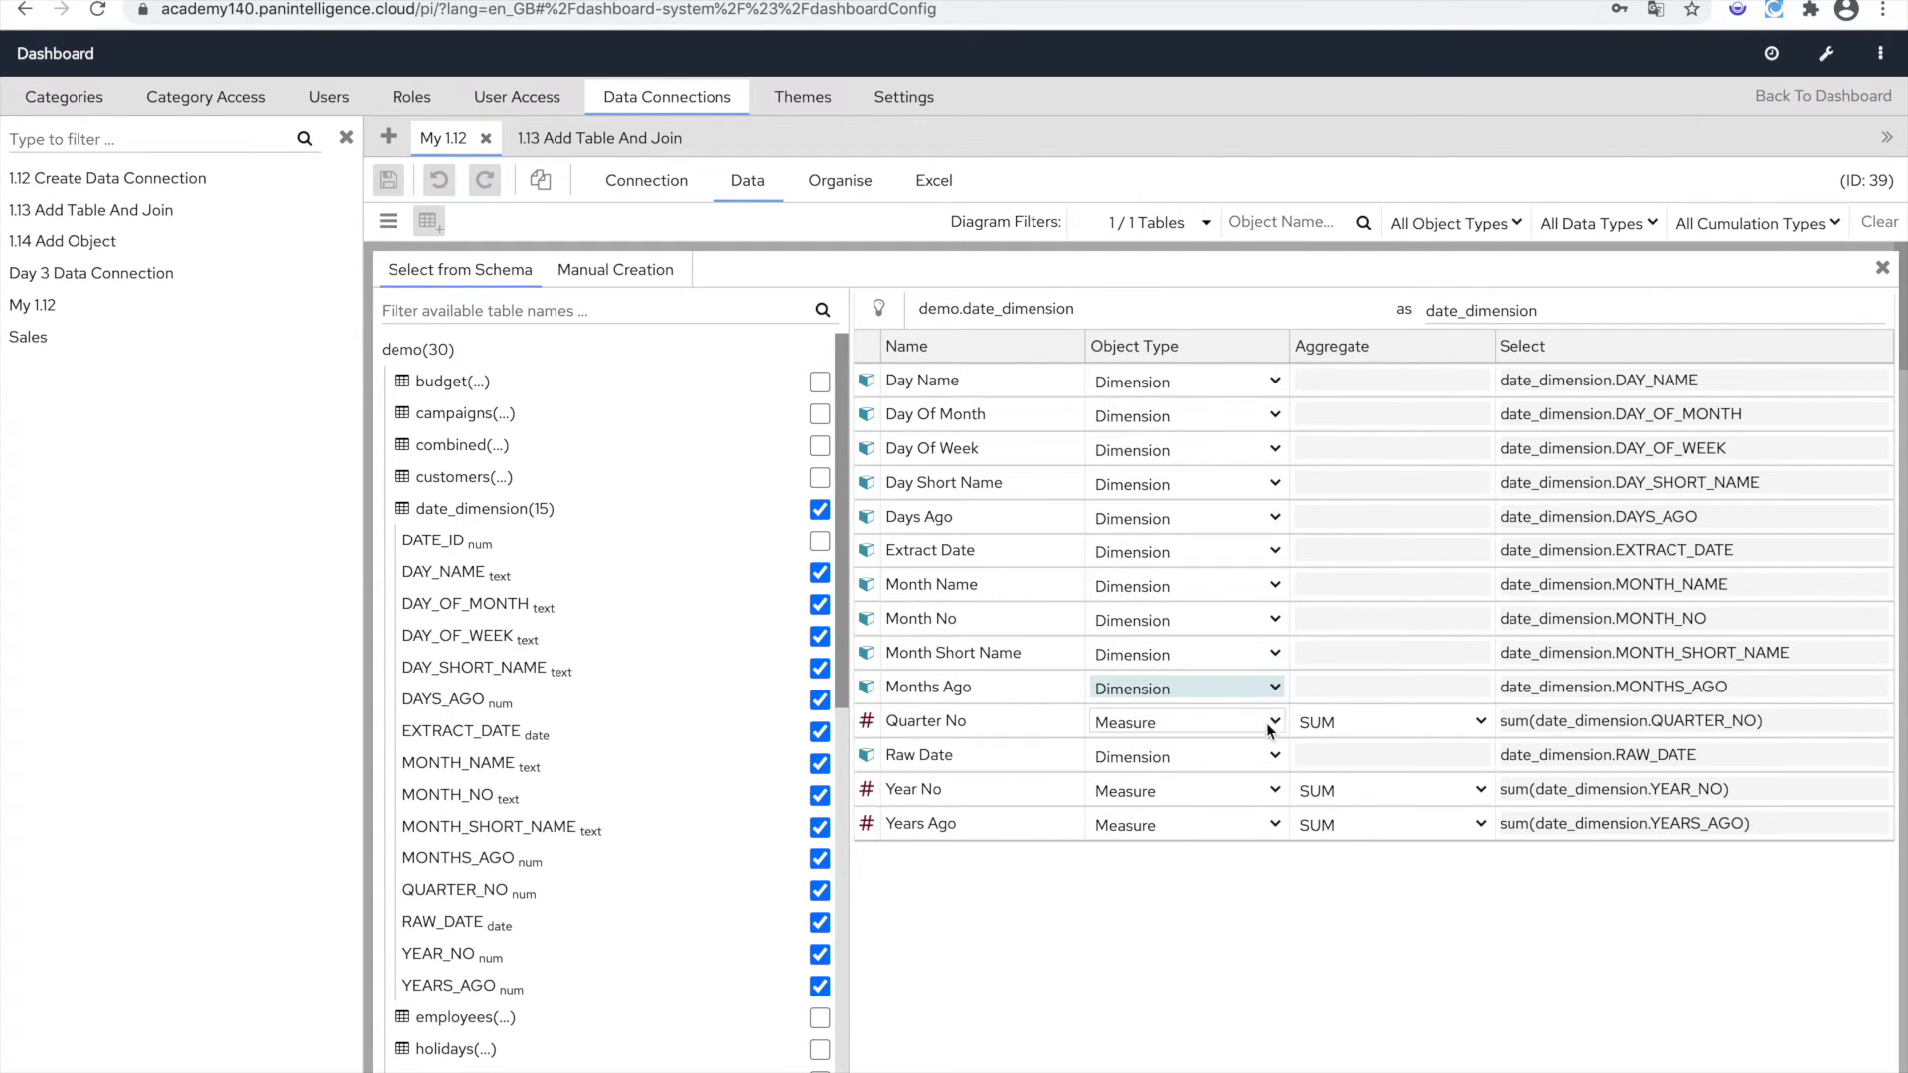
pyautogui.click(1278, 725)
pyautogui.click(1255, 699)
pyautogui.click(1276, 793)
pyautogui.click(1252, 769)
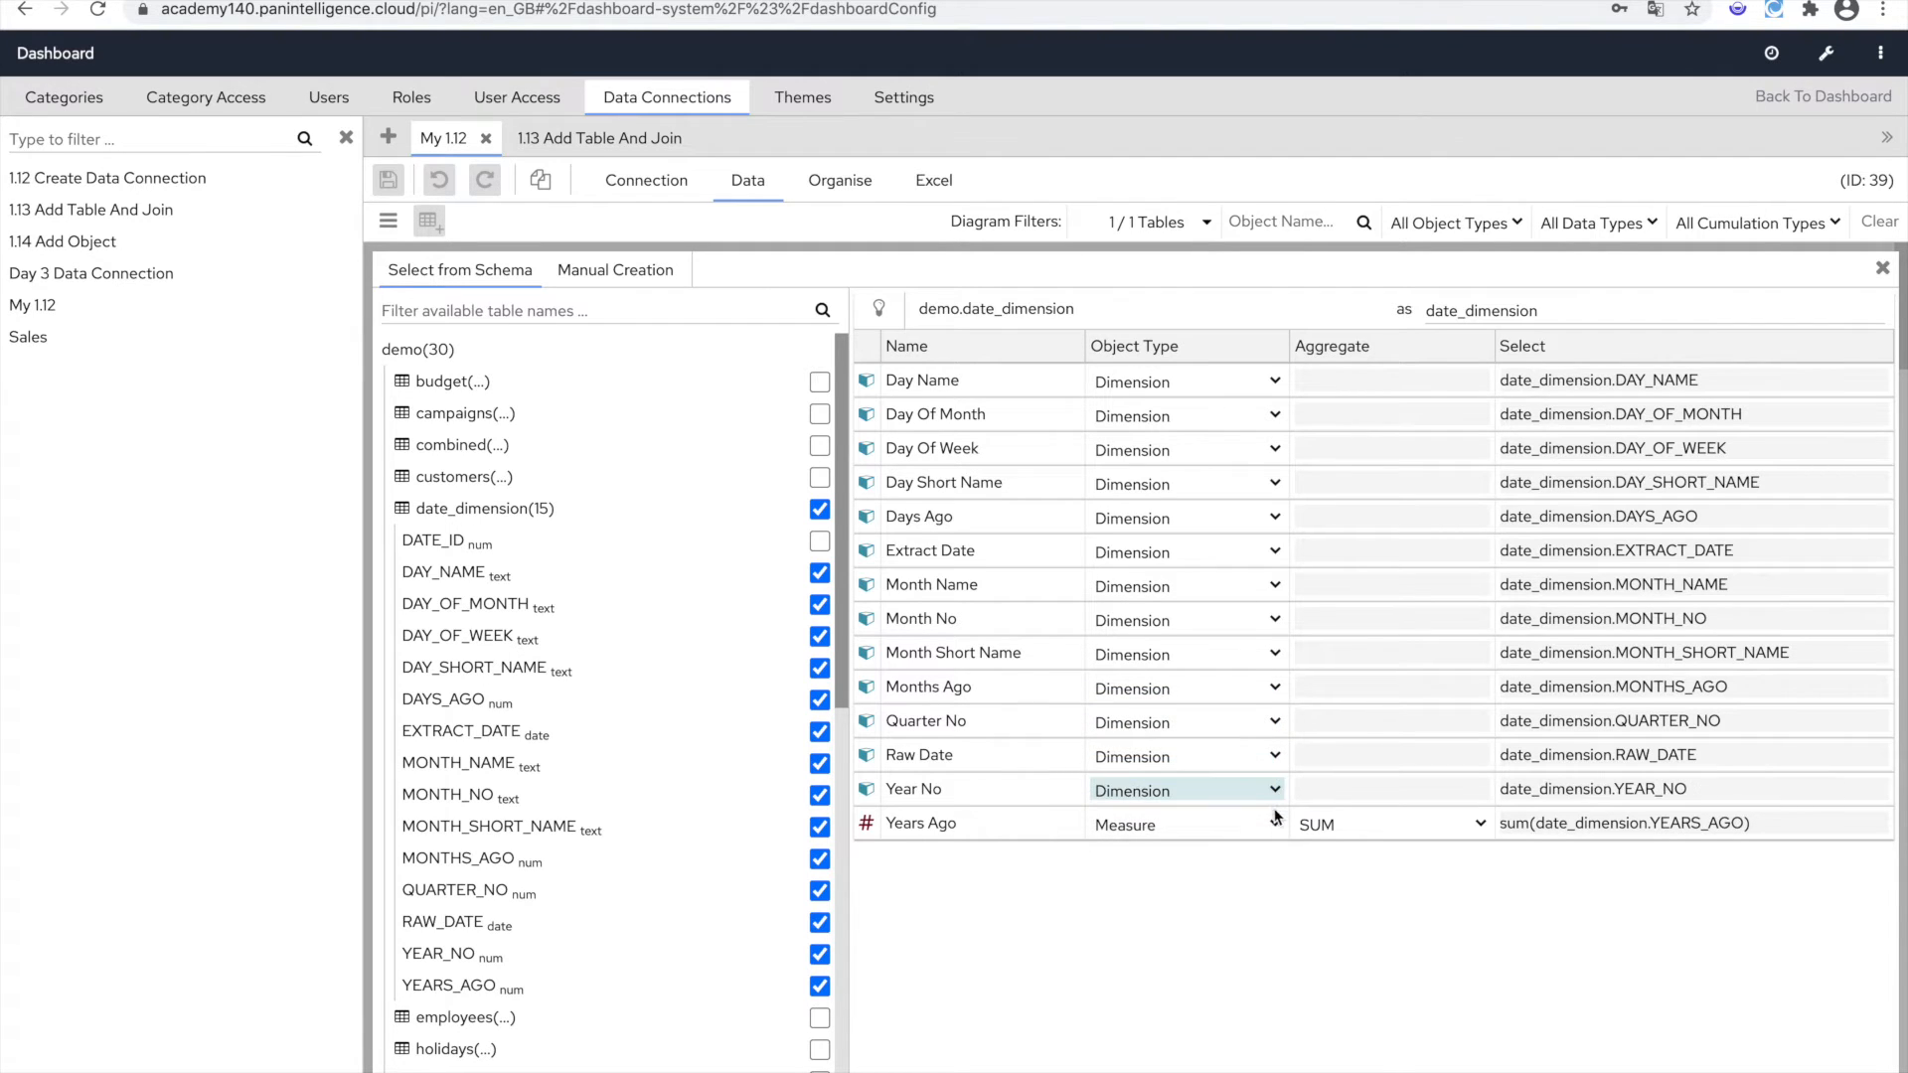
pyautogui.click(1277, 825)
pyautogui.click(1236, 803)
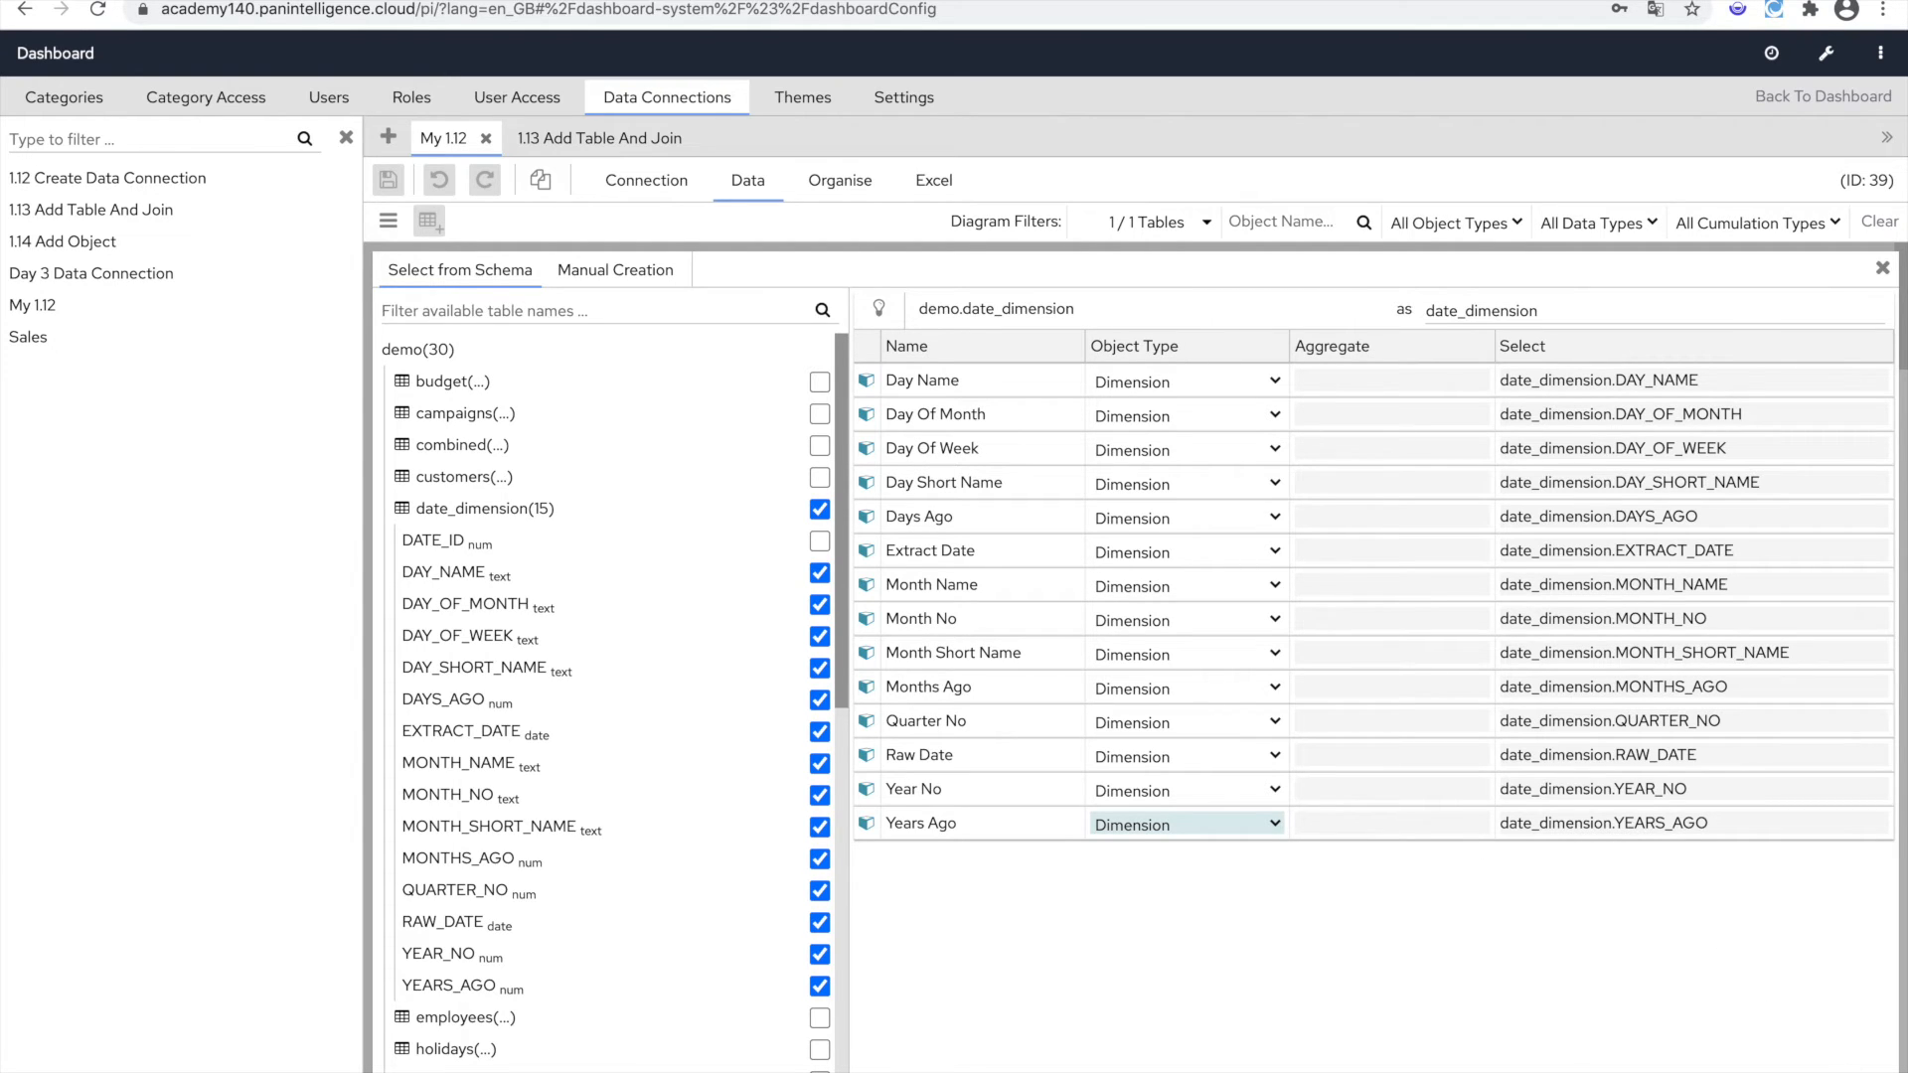
# Generate the date_dimension table and place it beside the customers table in the diagram.
pyautogui.click(1862, 1068)
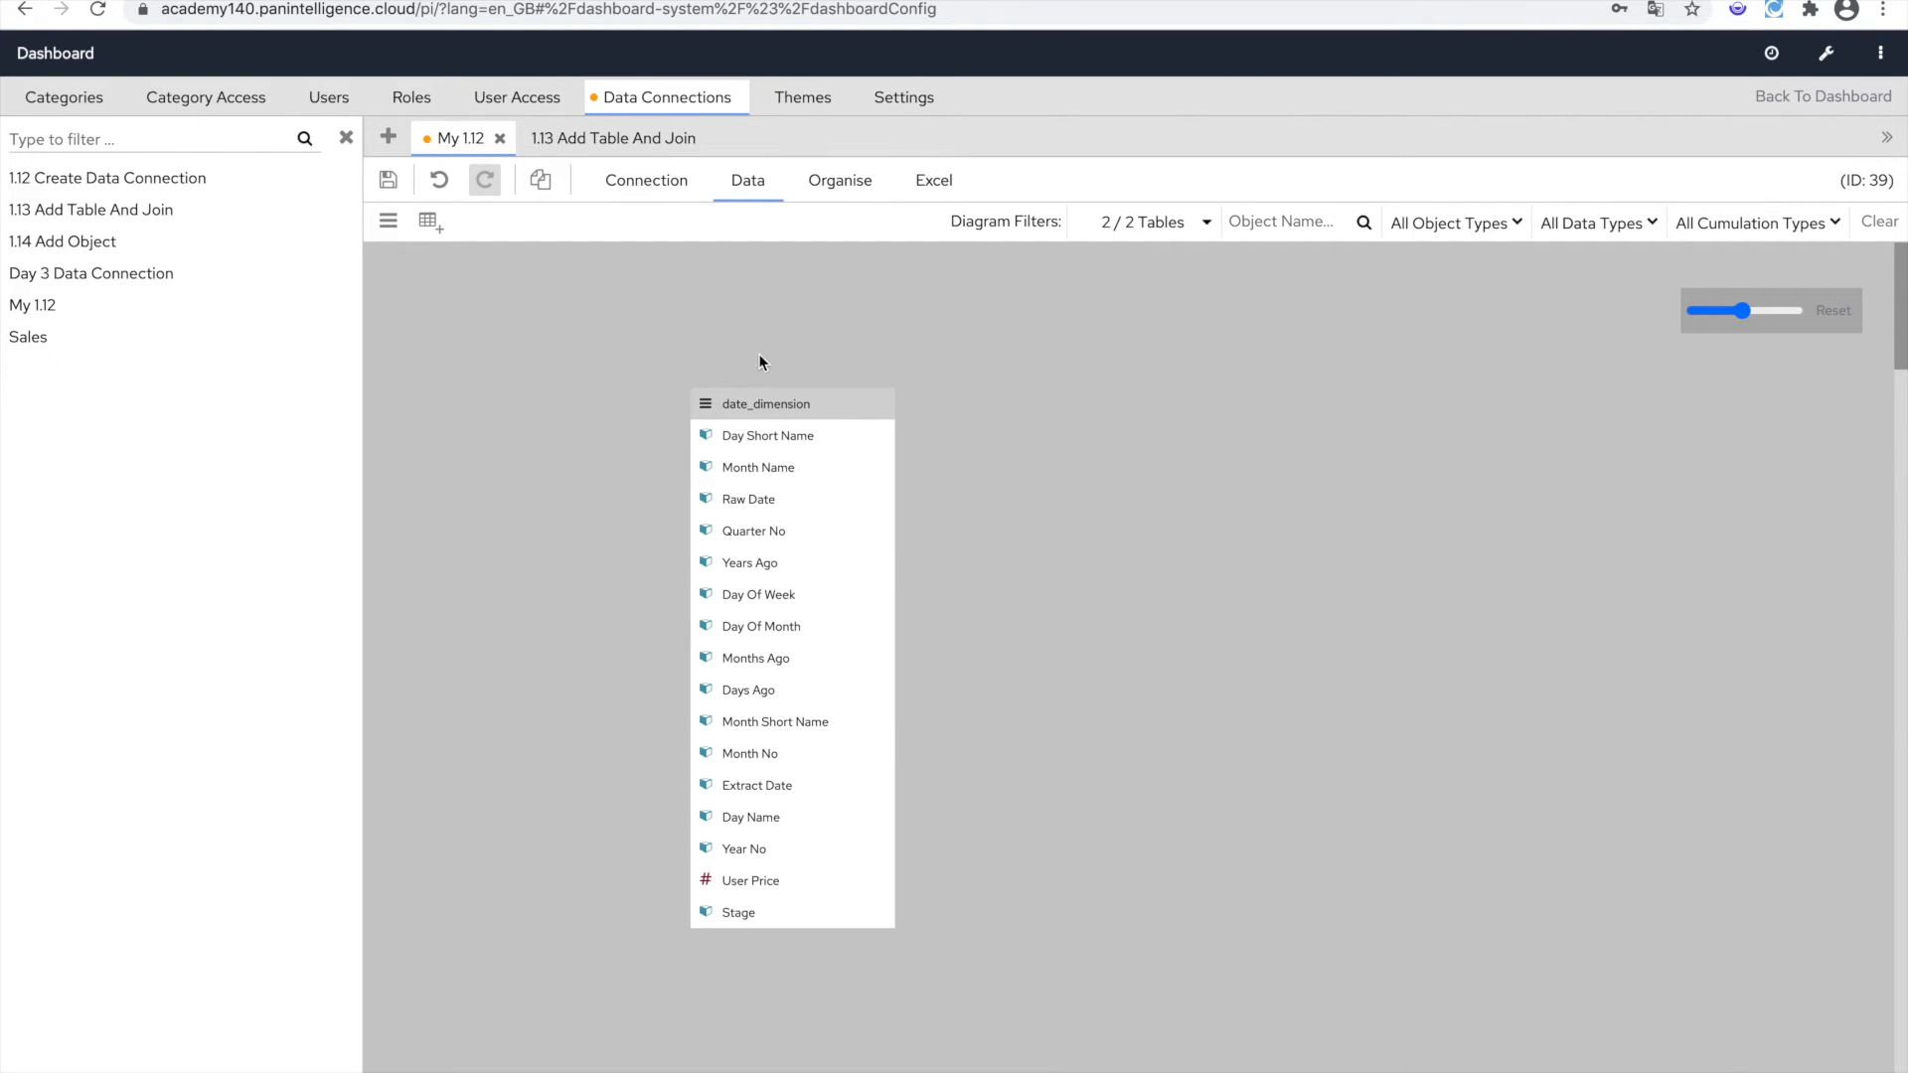
pyautogui.moveTo(987, 386); pyautogui.dragTo(1034, 404)
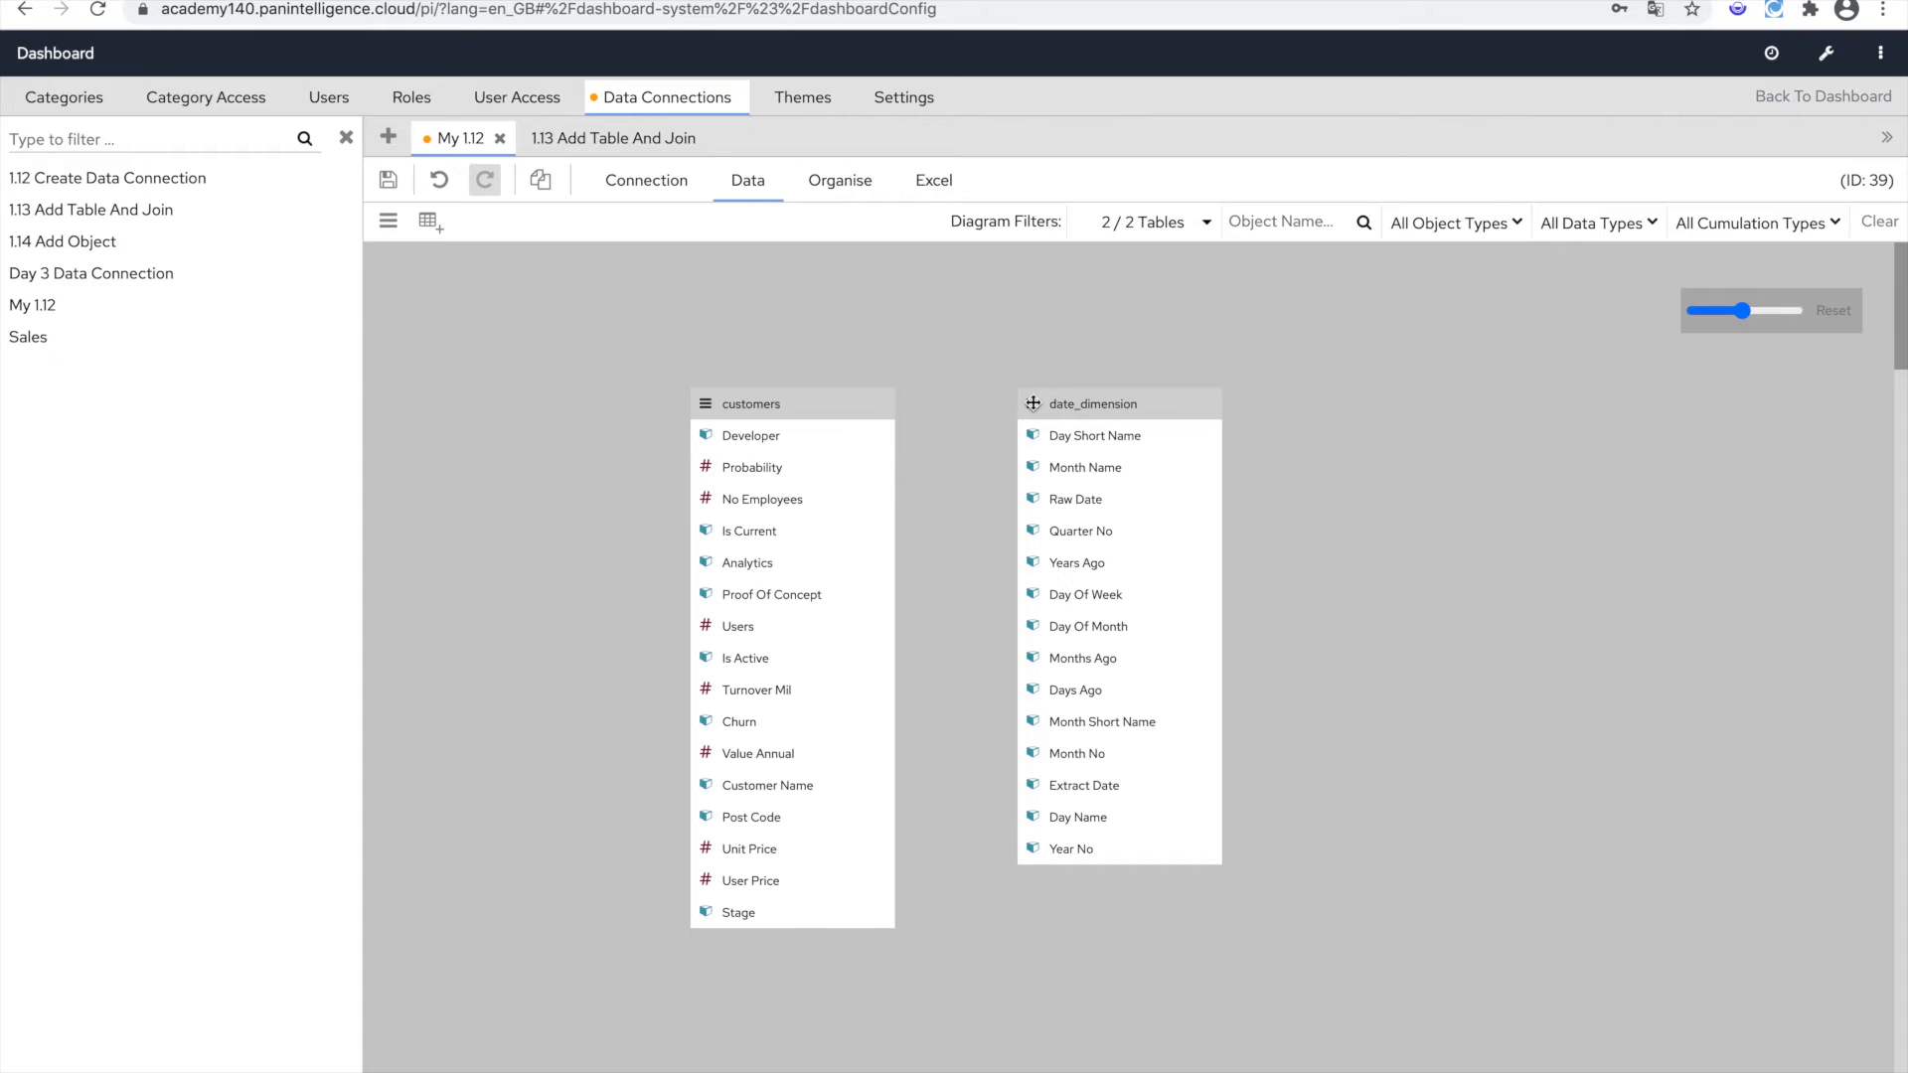
# Add date_dimension as a joined table in the joins of the customers table.
pyautogui.doubleClick(839, 407)
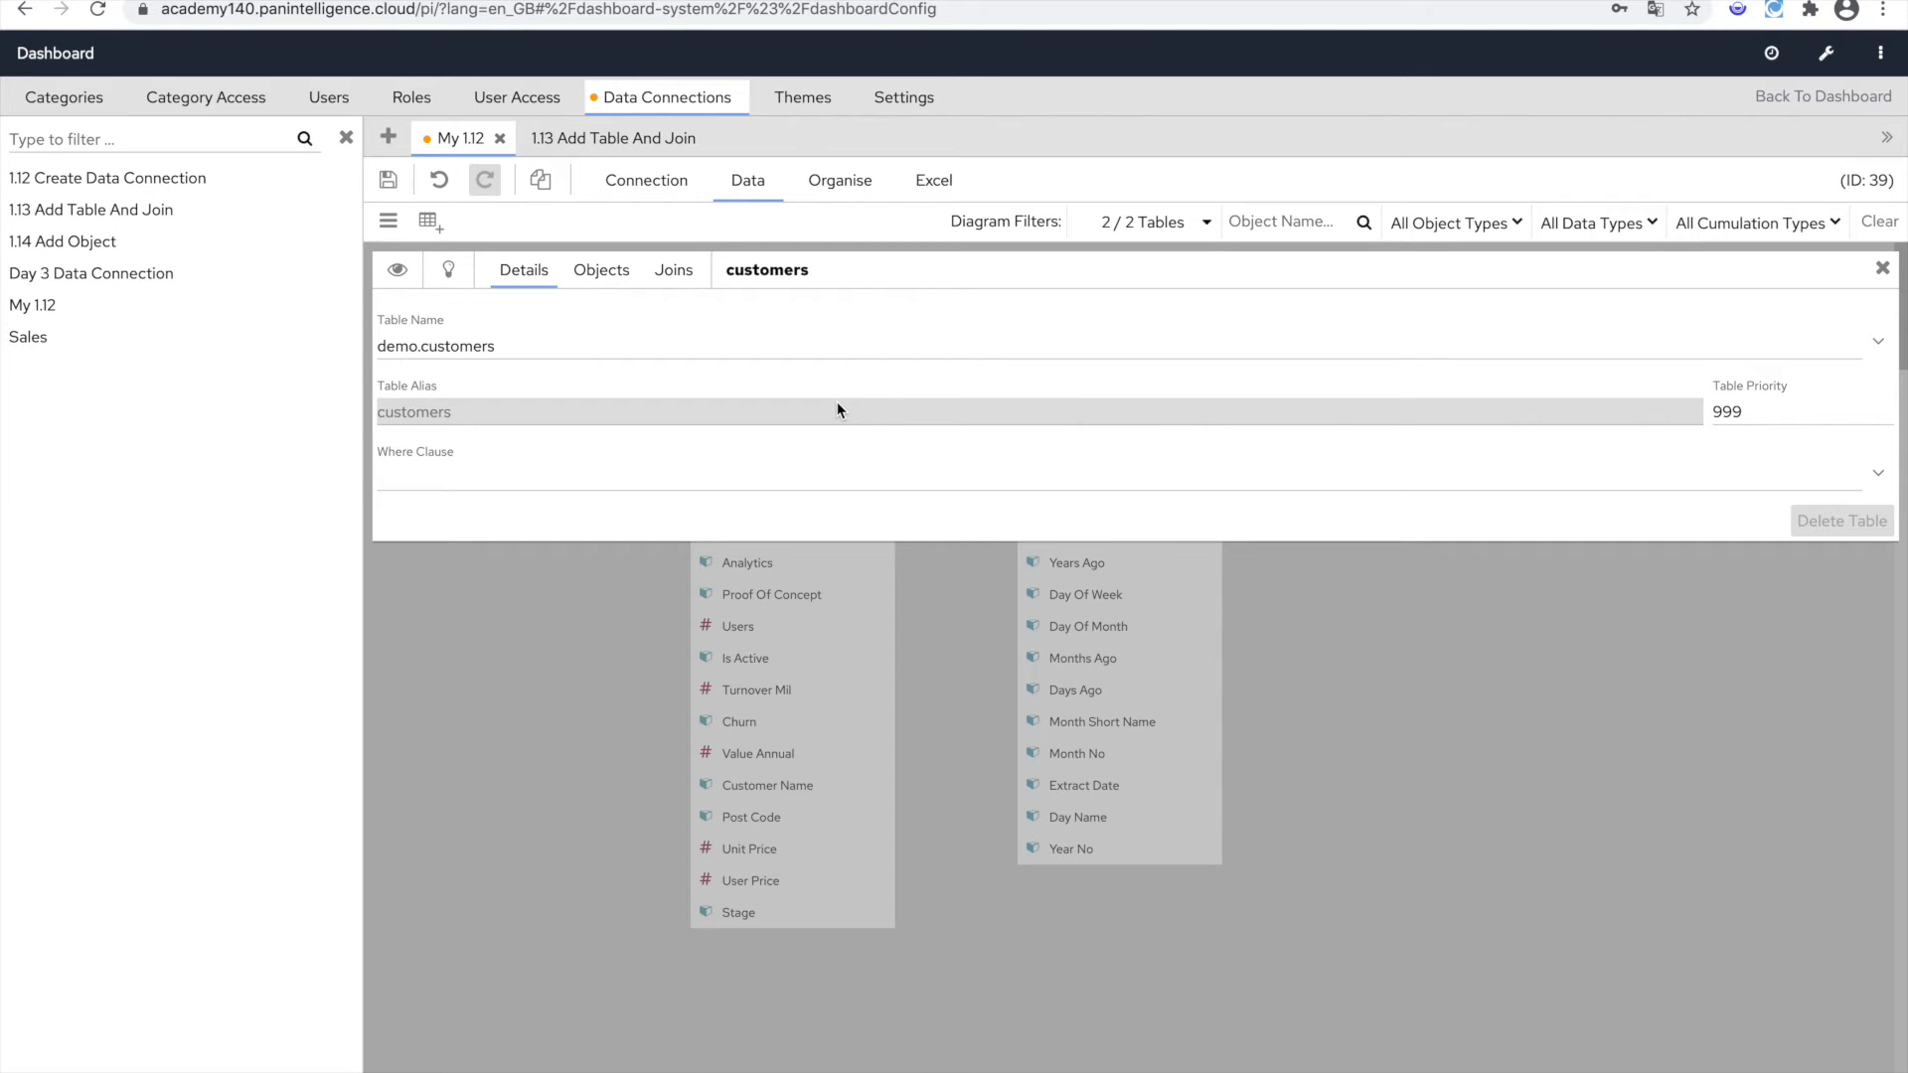
pyautogui.click(681, 287)
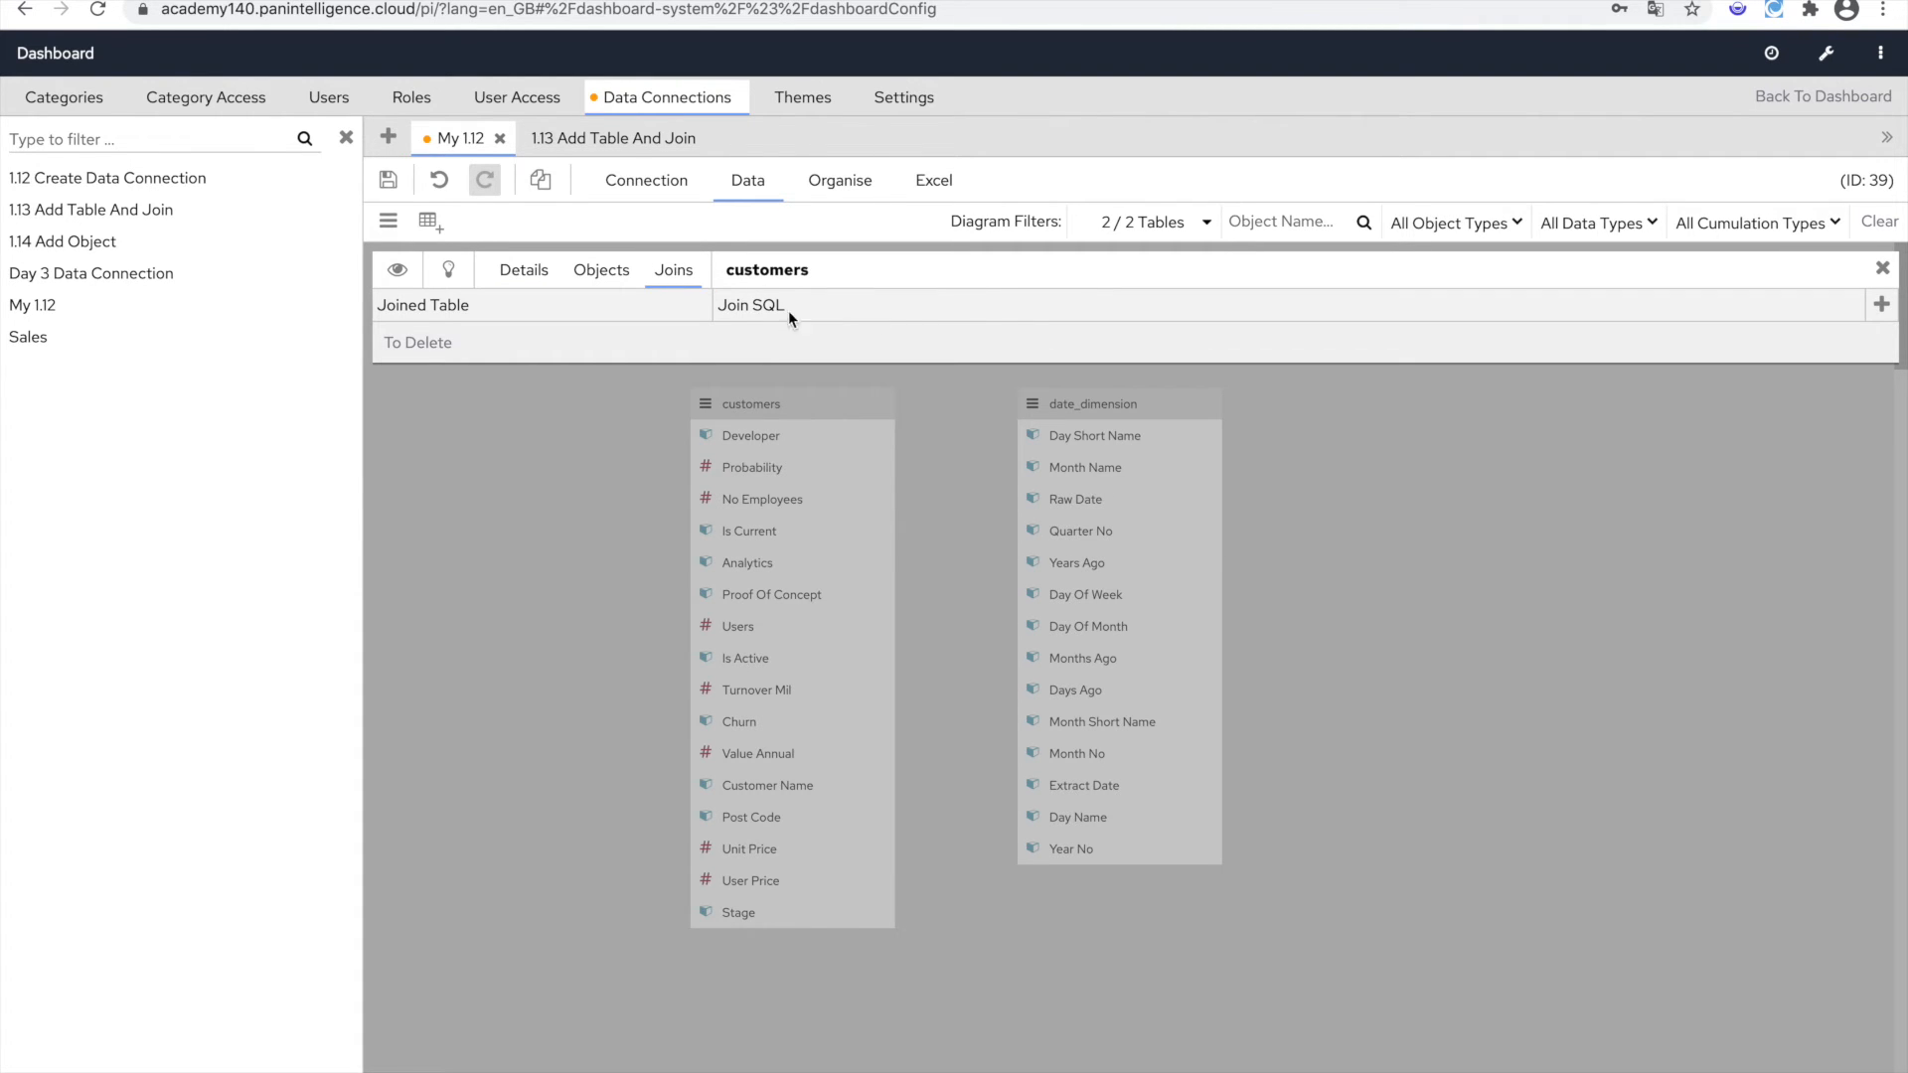
pyautogui.click(1881, 305)
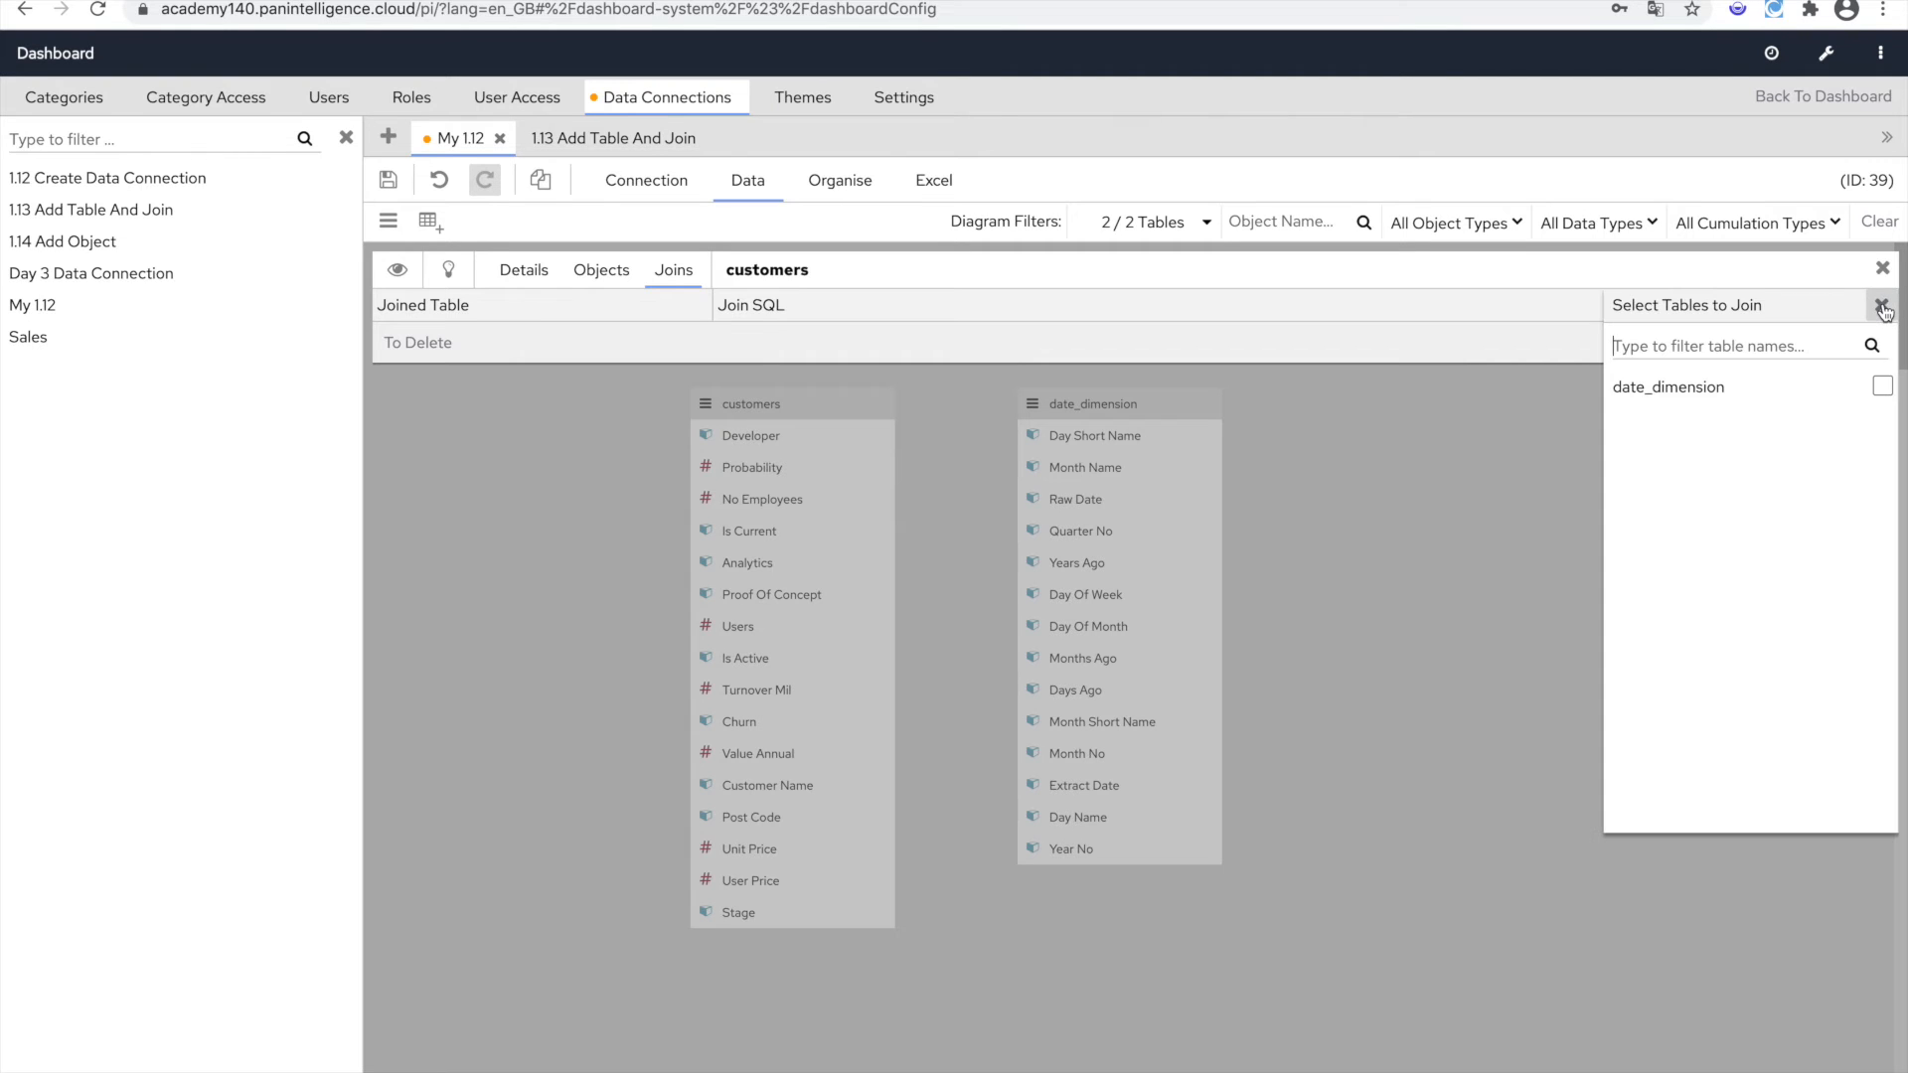
pyautogui.click(1884, 386)
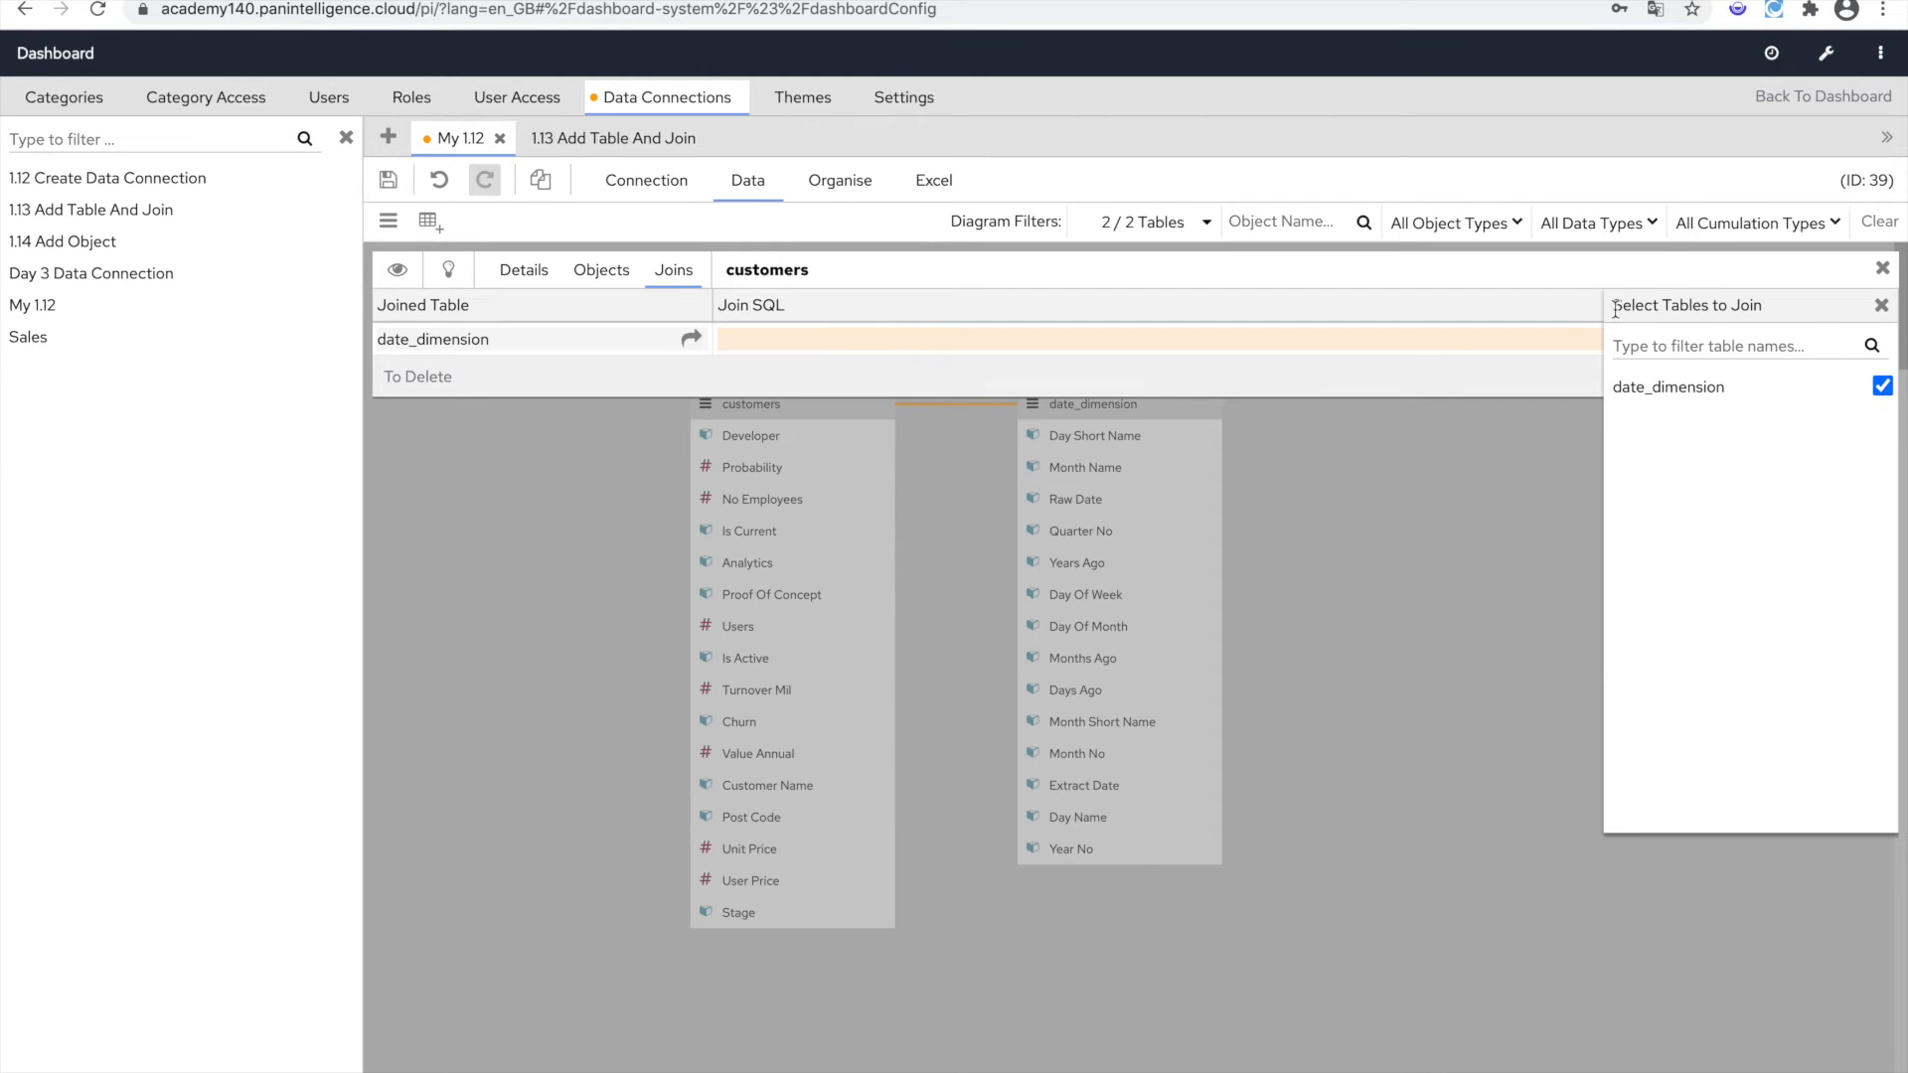
# Define the inner join as customers.PI_DATE_CREATED_ID = date_dimension.DATE_ID and save the My 1.12 data connection.
pyautogui.click(1409, 346)
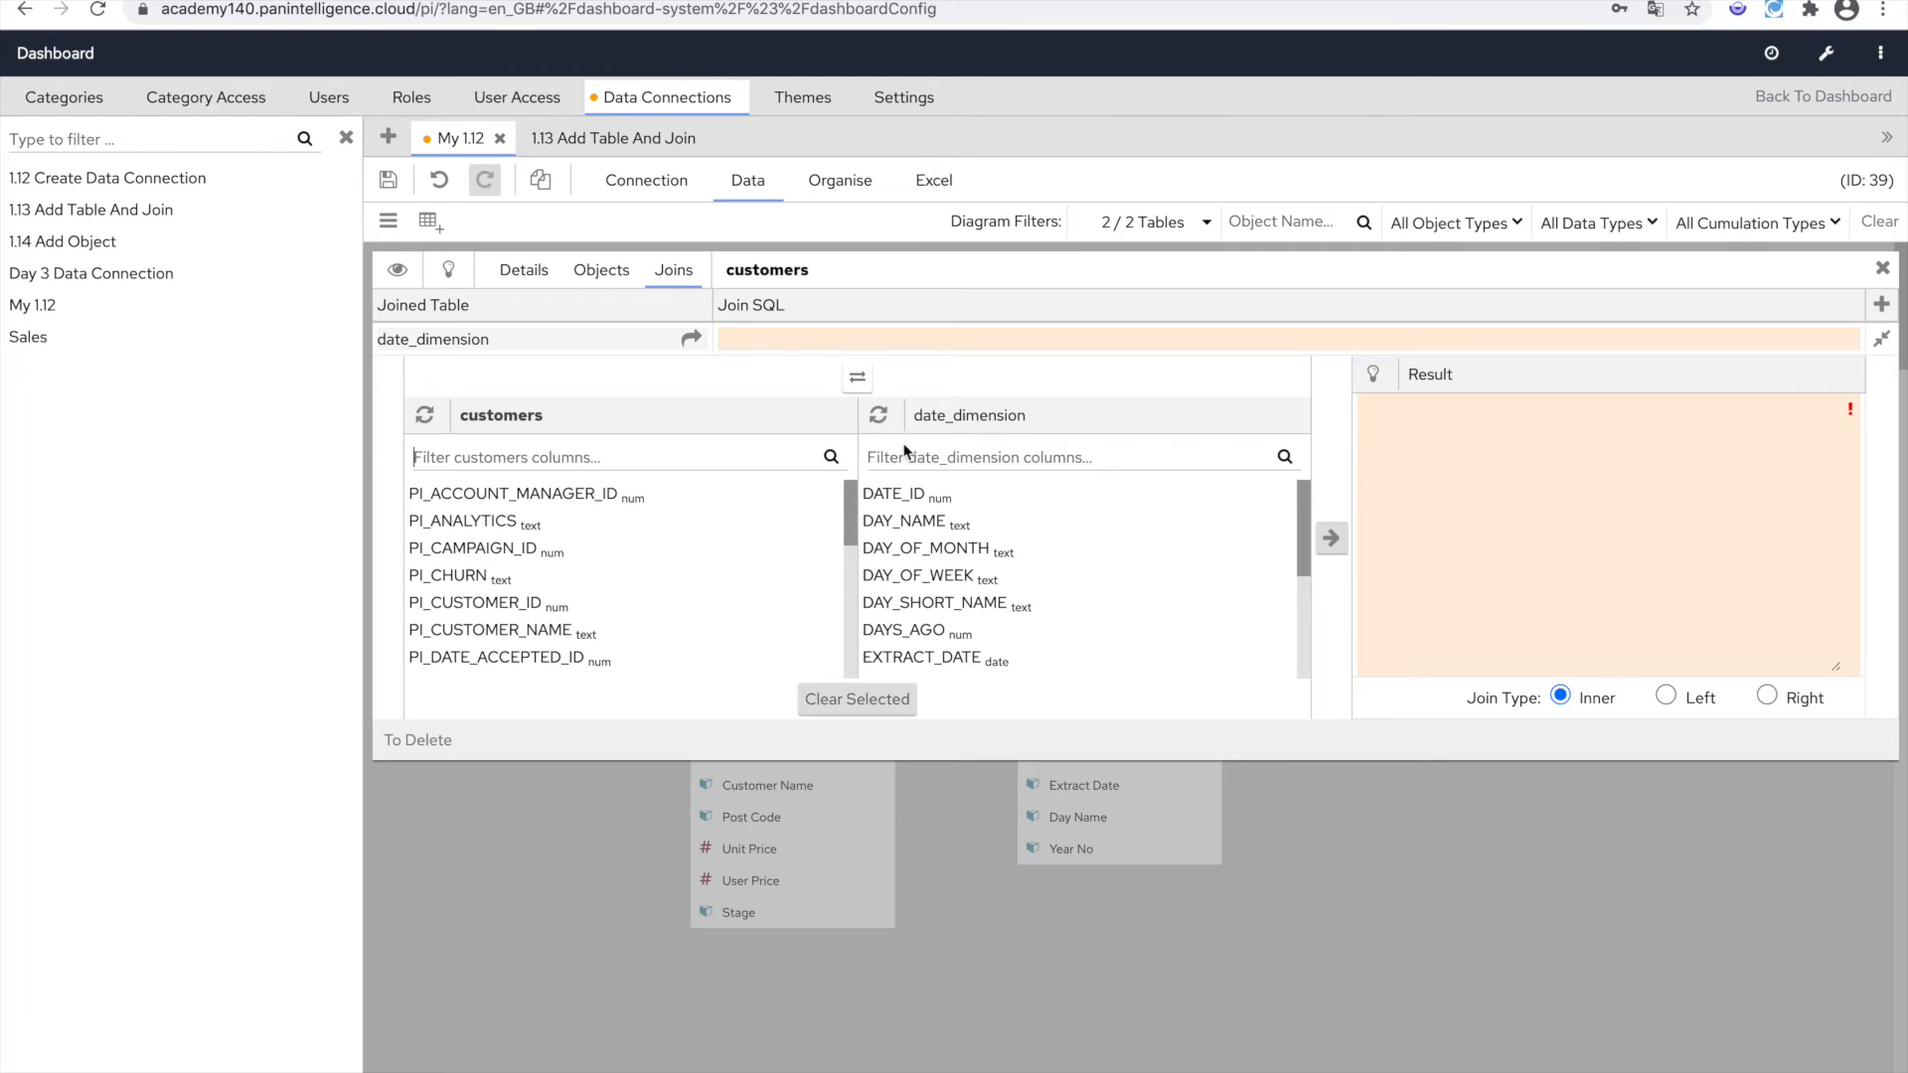
pyautogui.scroll(-3, 661, 586)
pyautogui.scroll(-5, 661, 586)
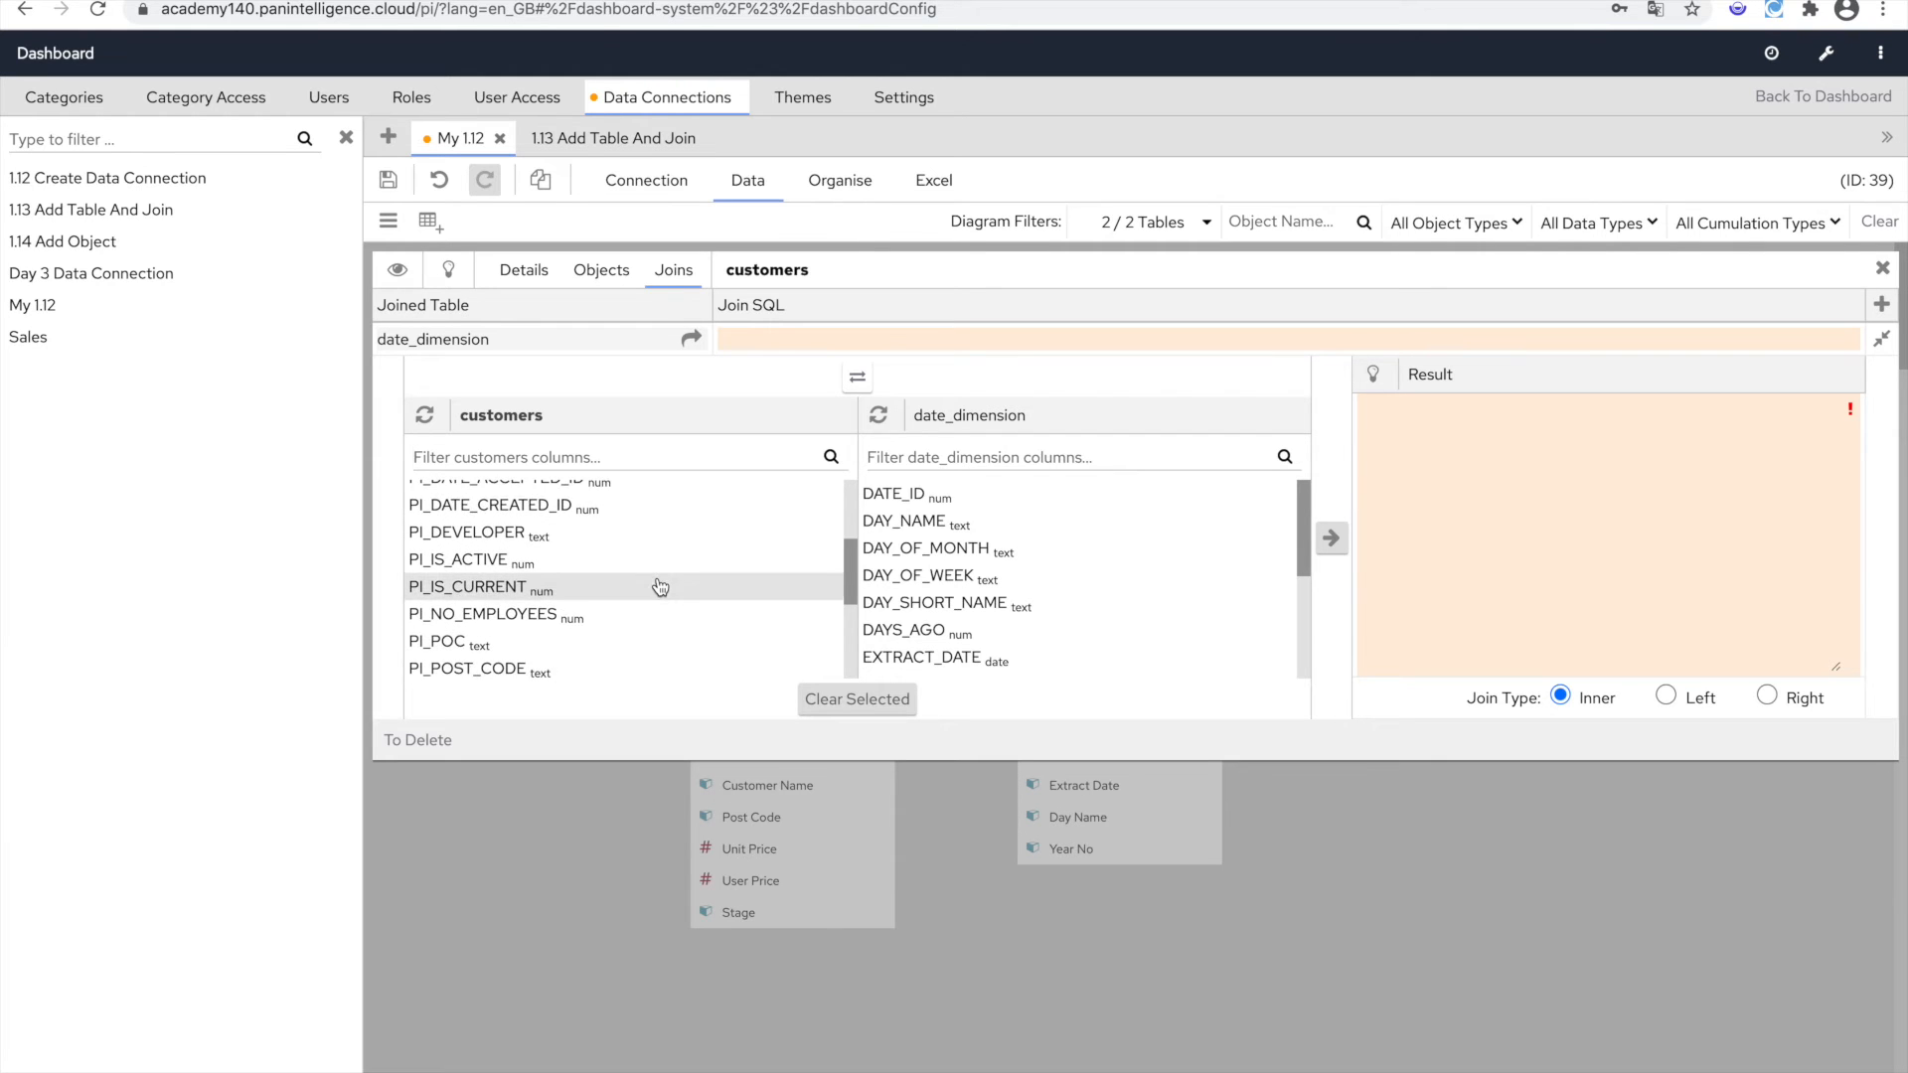
pyautogui.scroll(5, 661, 586)
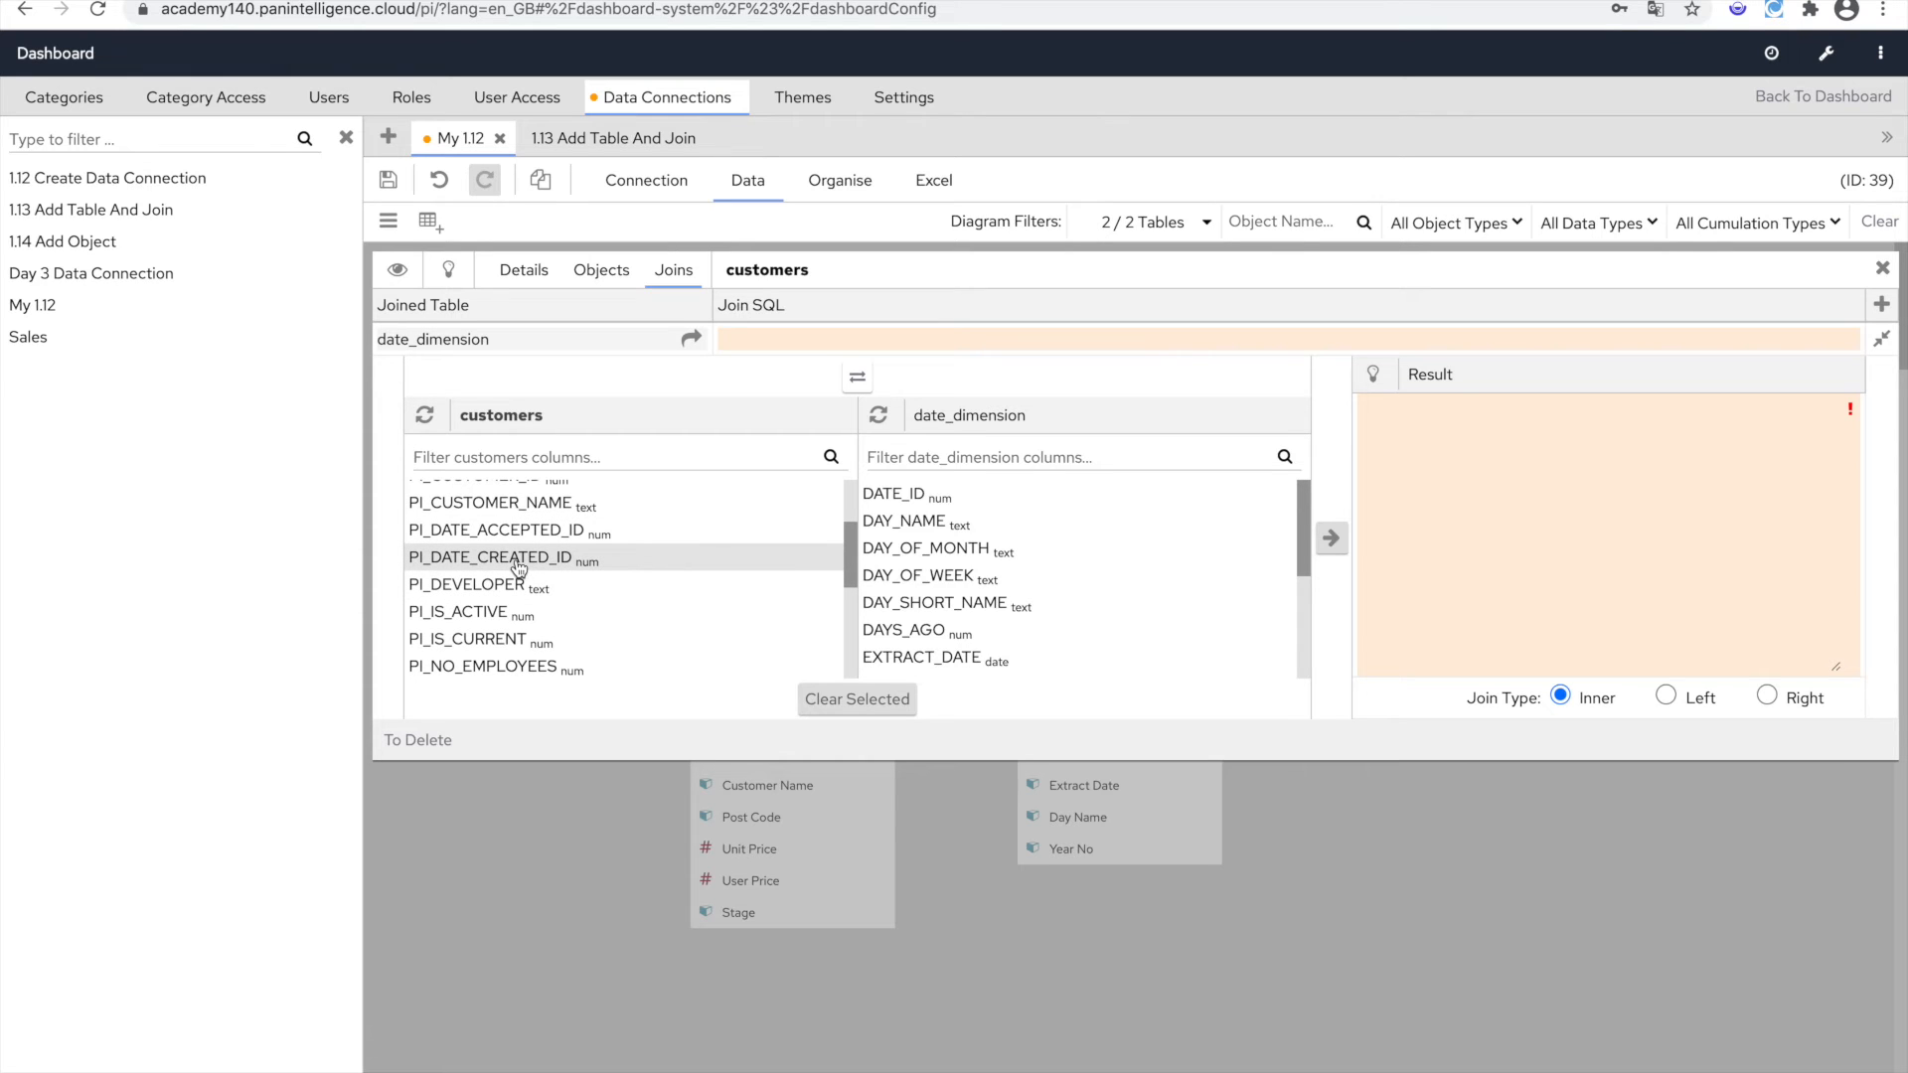
pyautogui.click(720, 554)
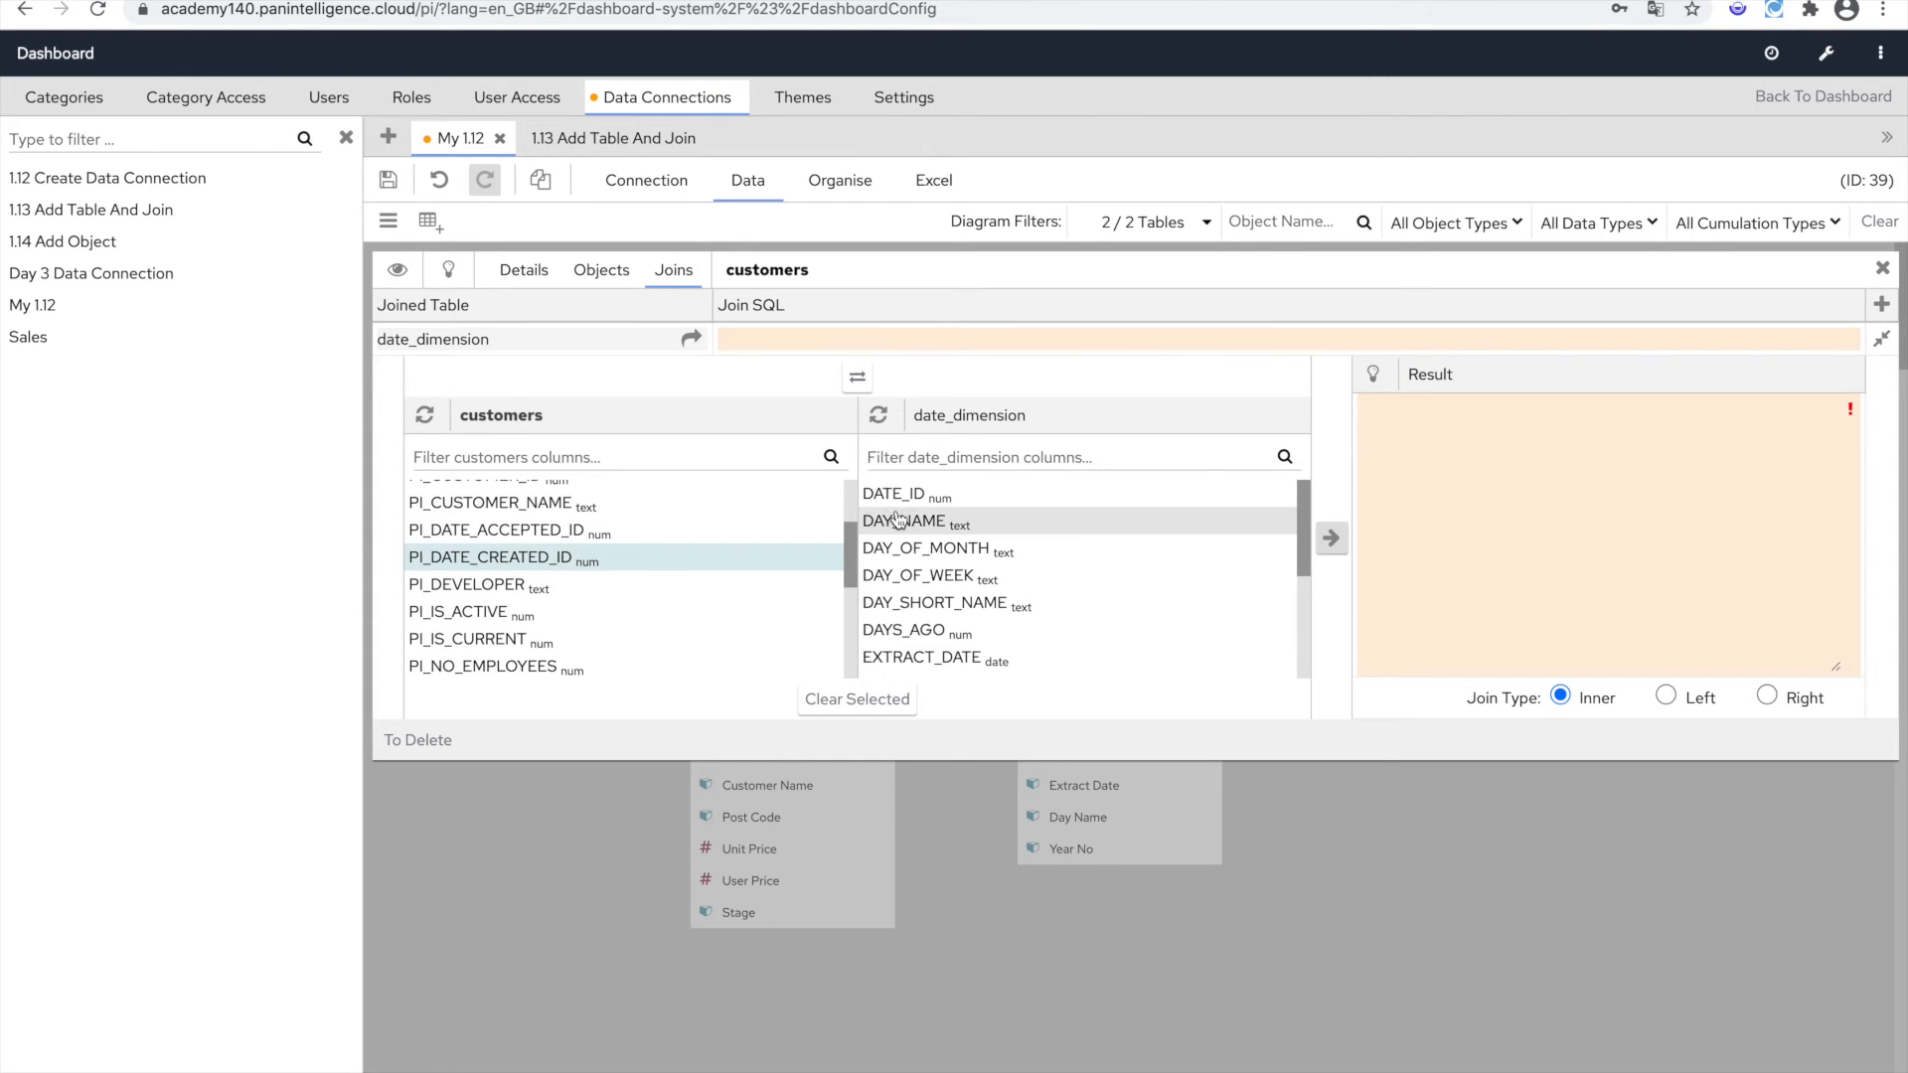
pyautogui.click(913, 497)
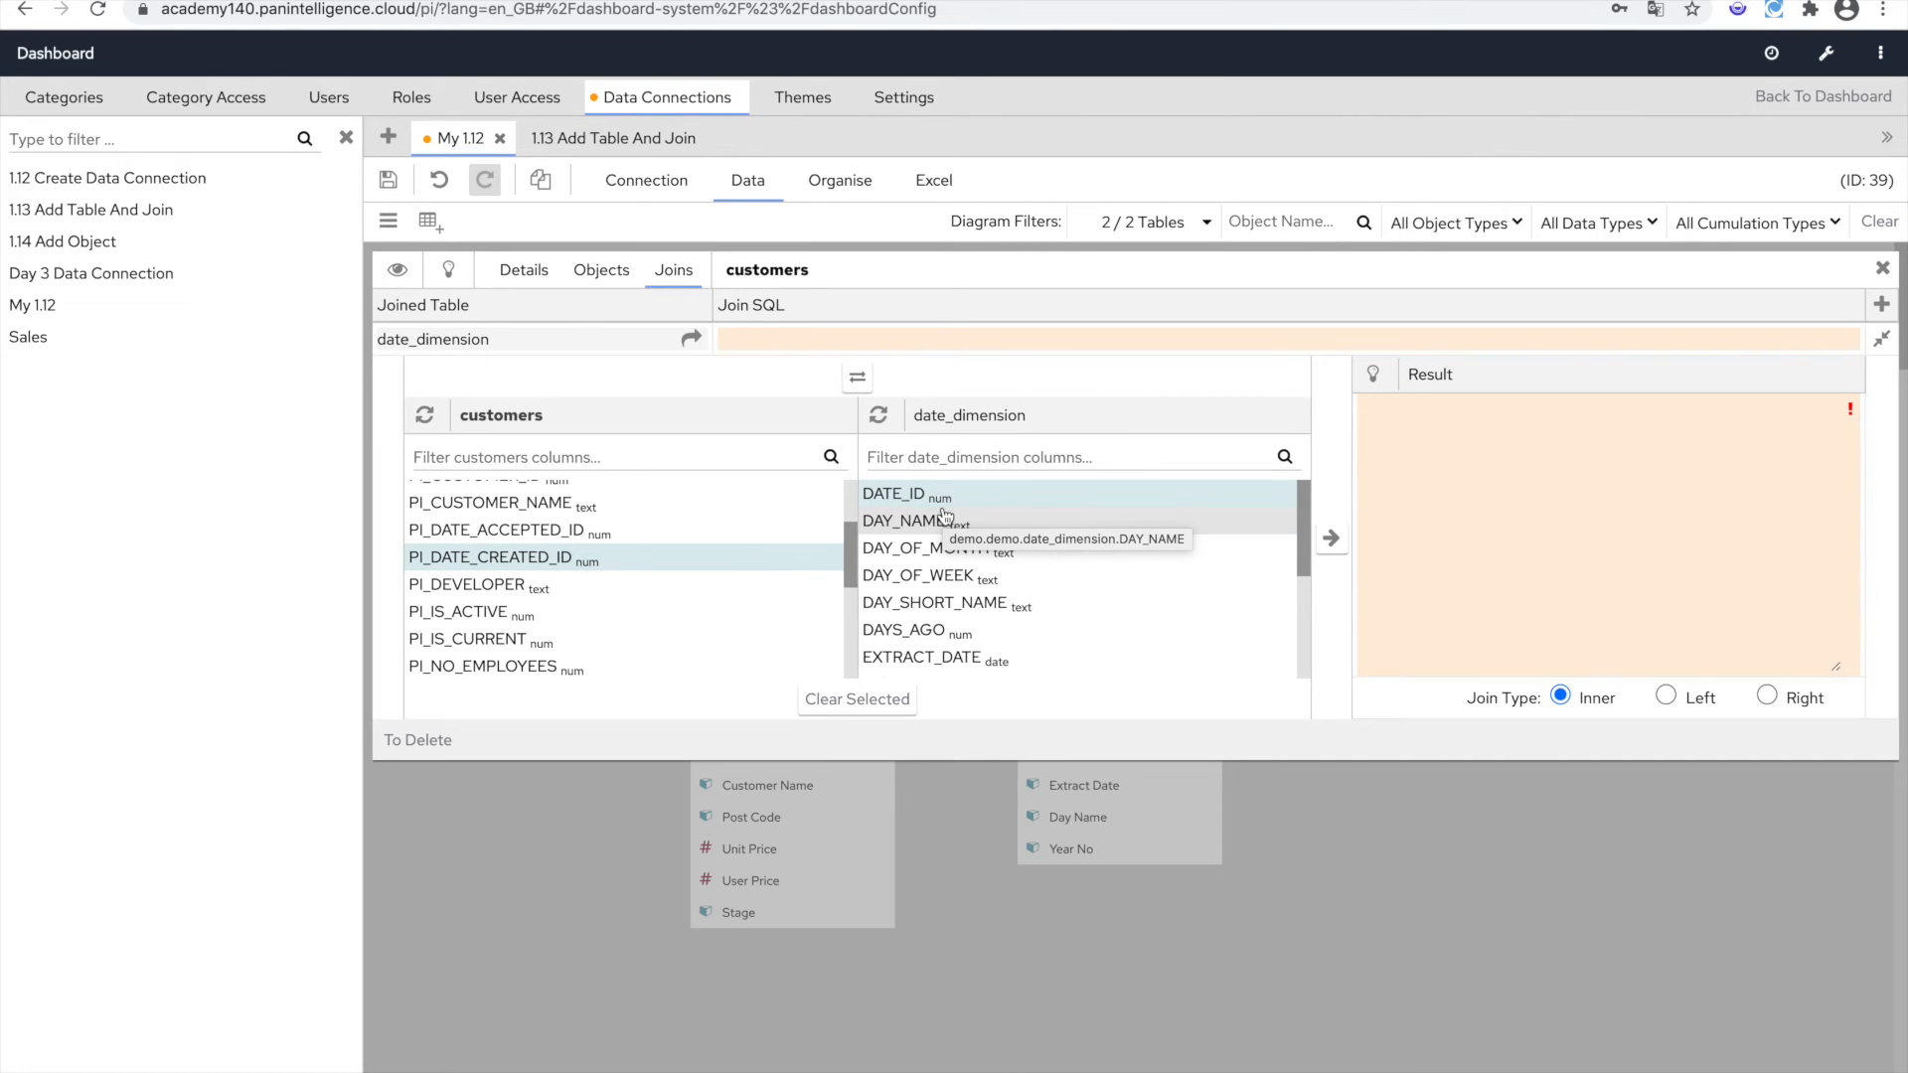
pyautogui.click(1332, 539)
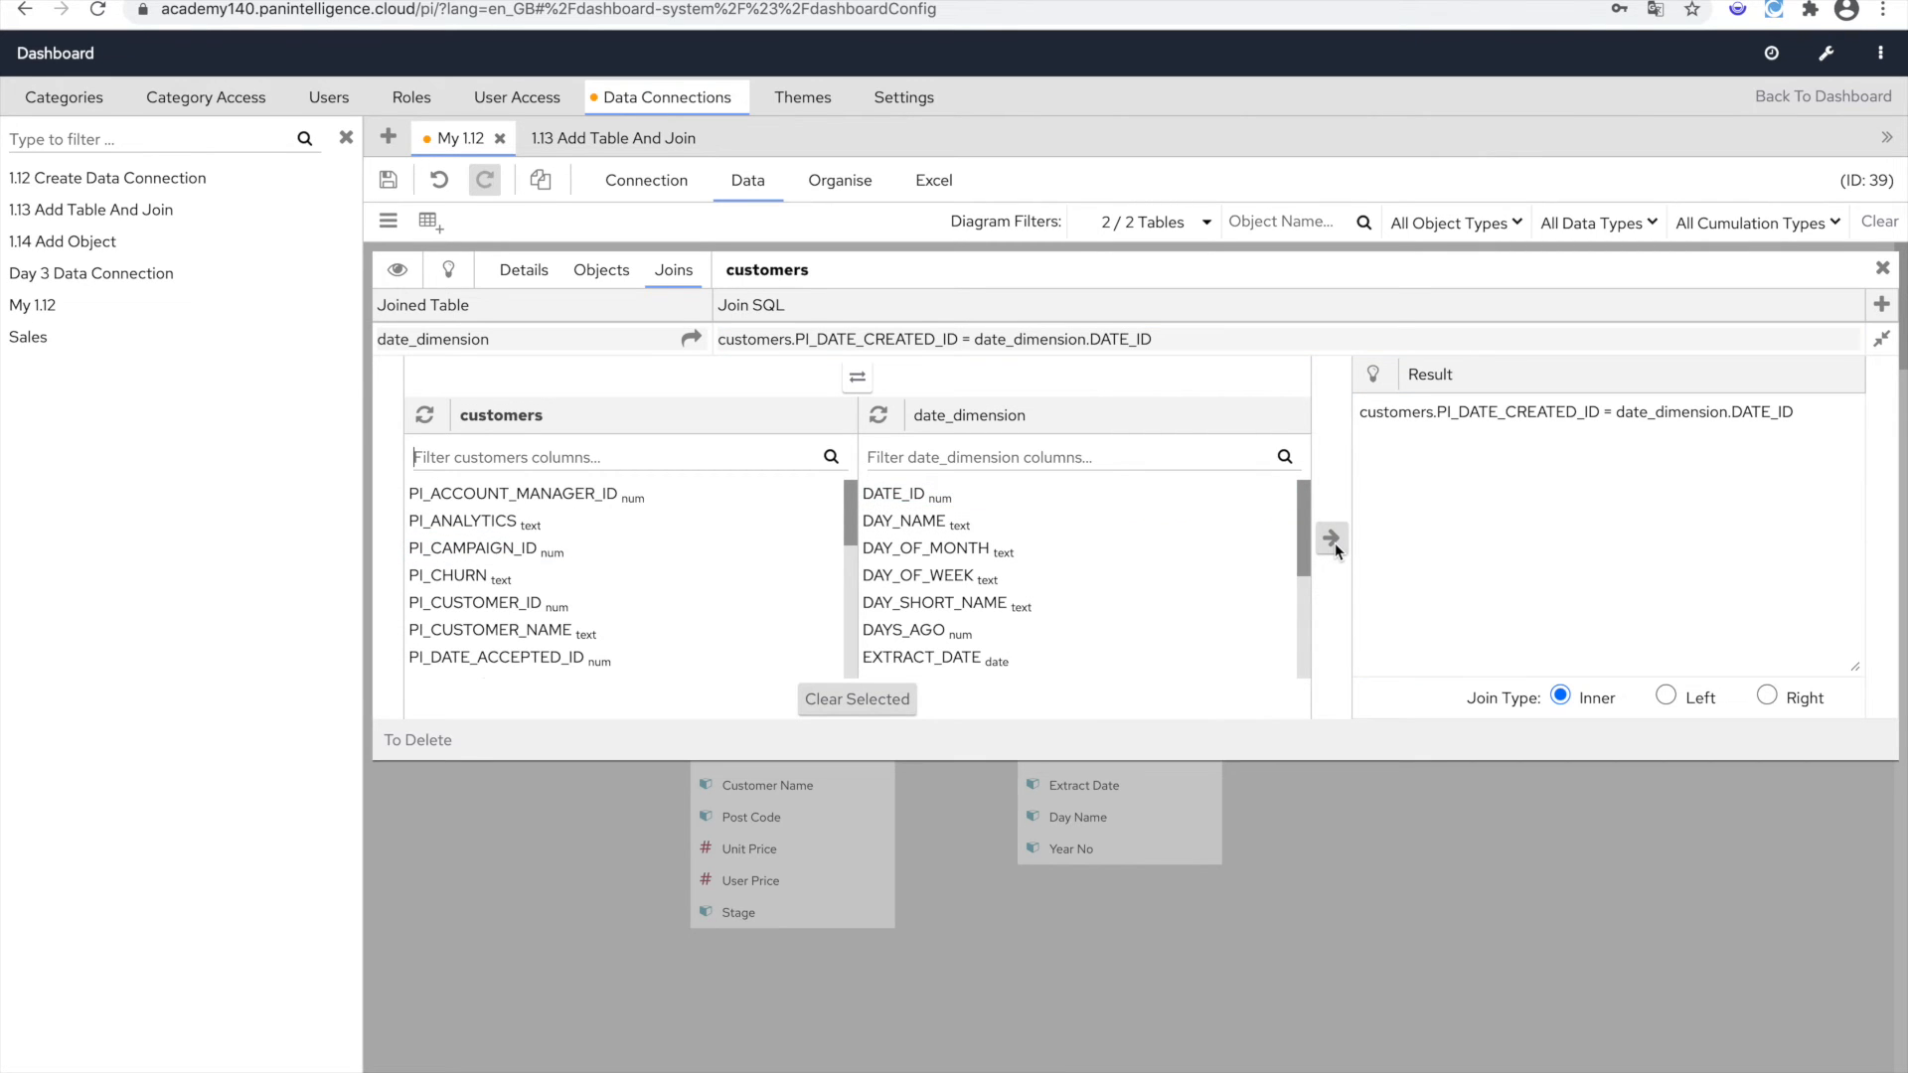
pyautogui.tripleClick(1580, 398)
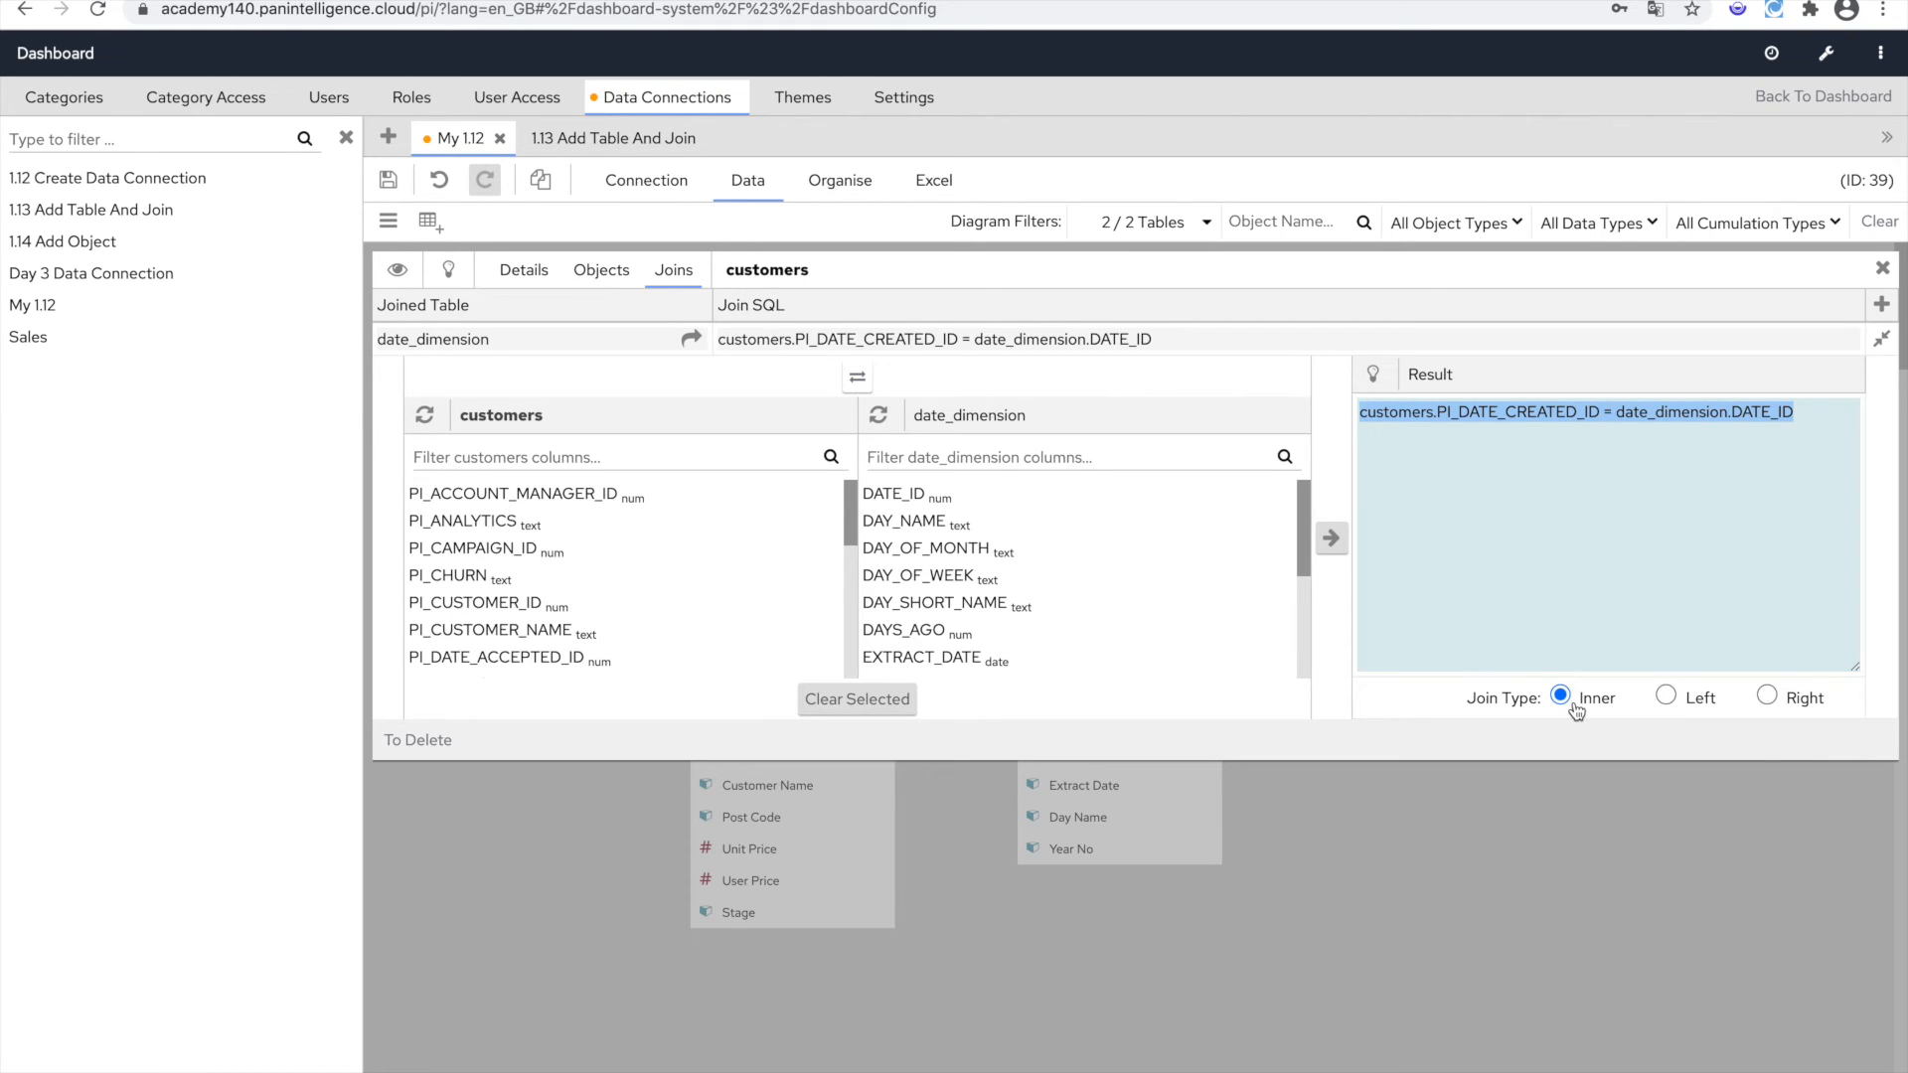
pyautogui.click(389, 181)
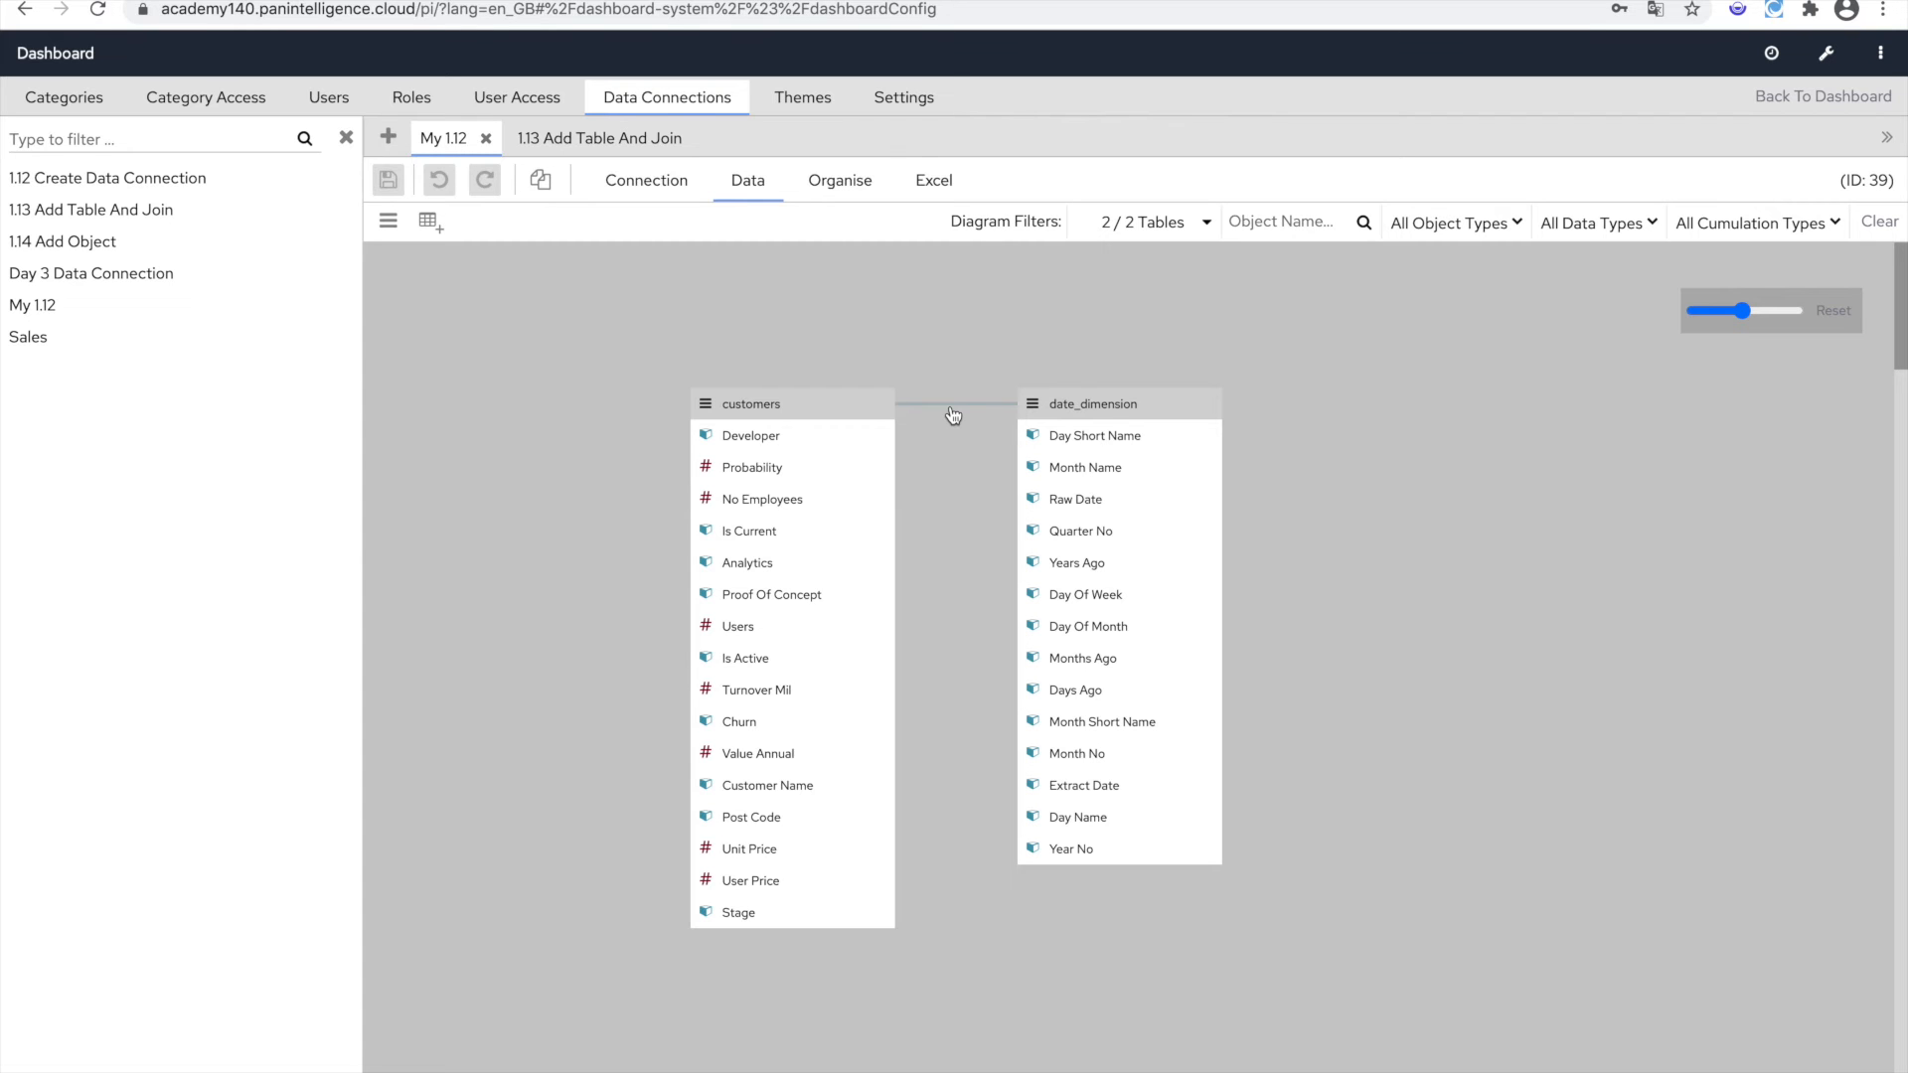
# Back on the dashboard, create a chart in the empty panel from My 1.12 with Day Of Month on X and Value Annual on Y.
pyautogui.click(1786, 100)
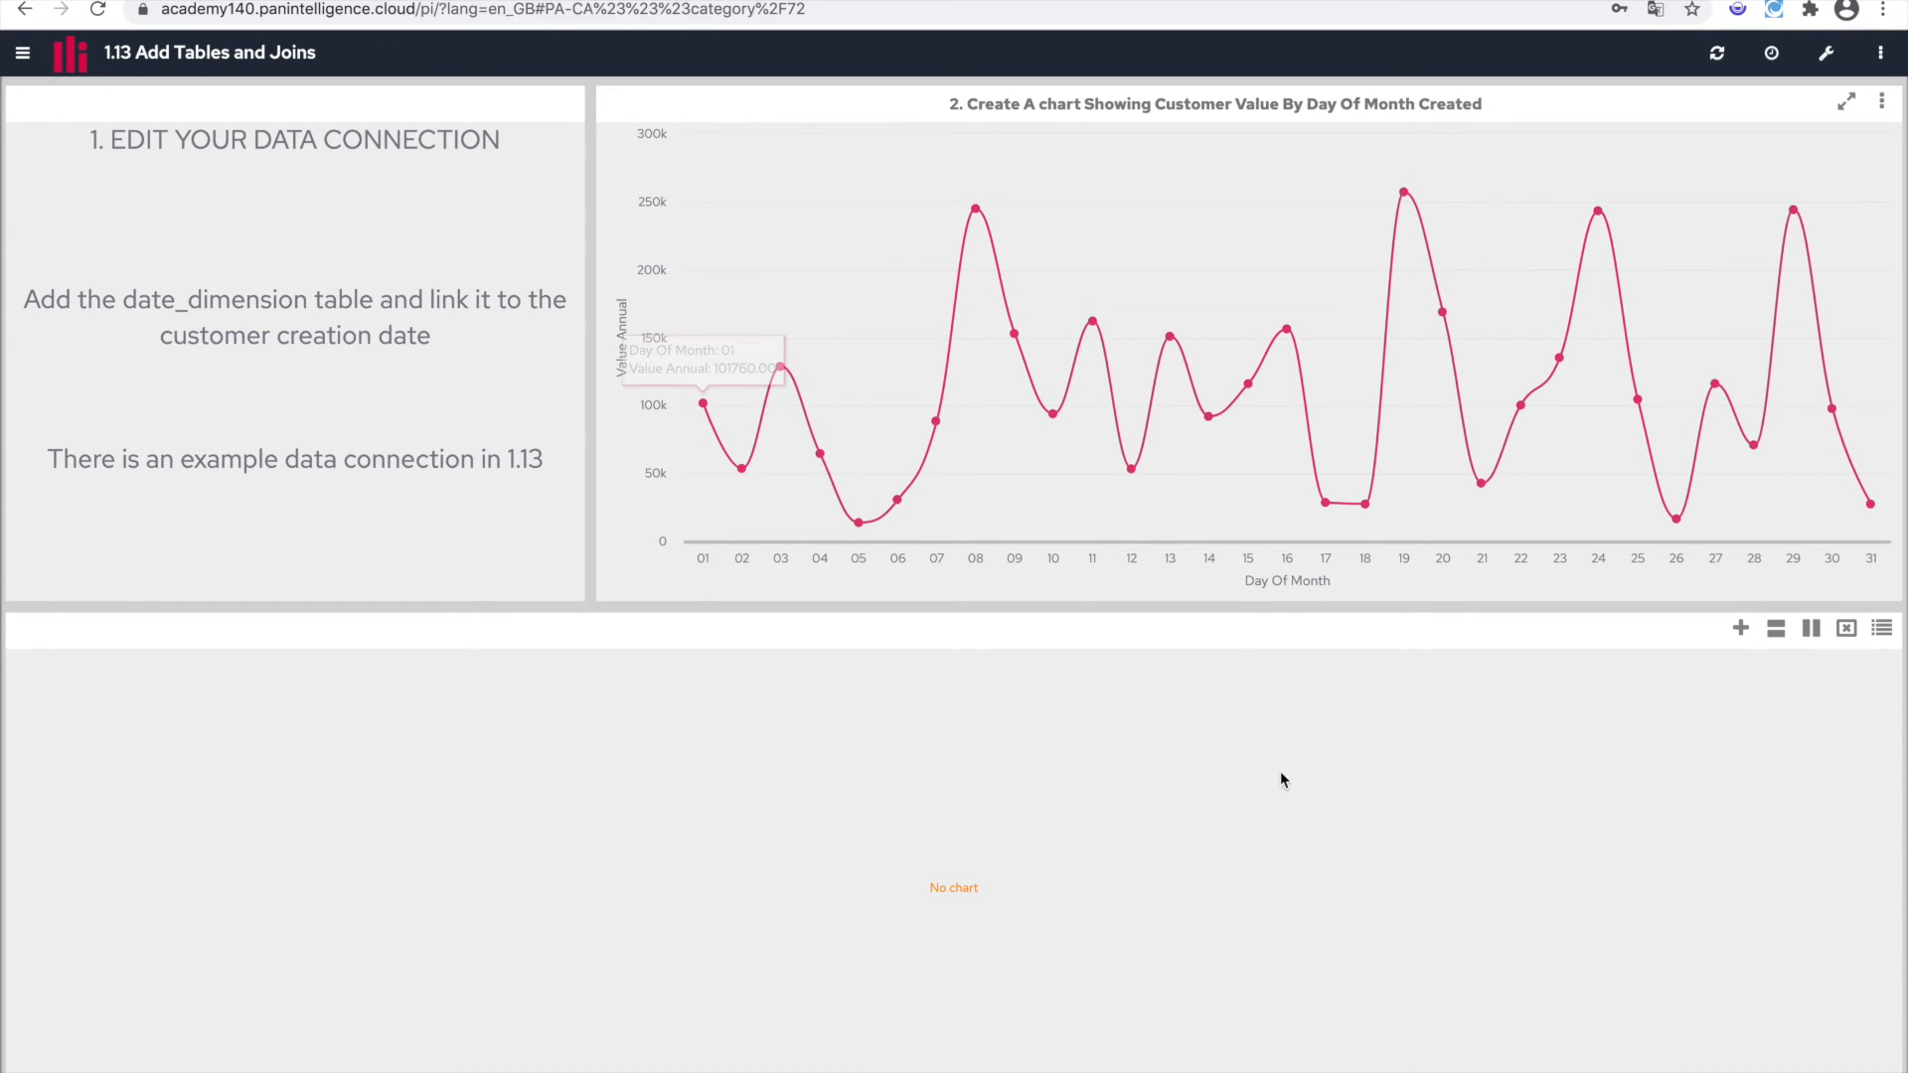
pyautogui.click(1739, 630)
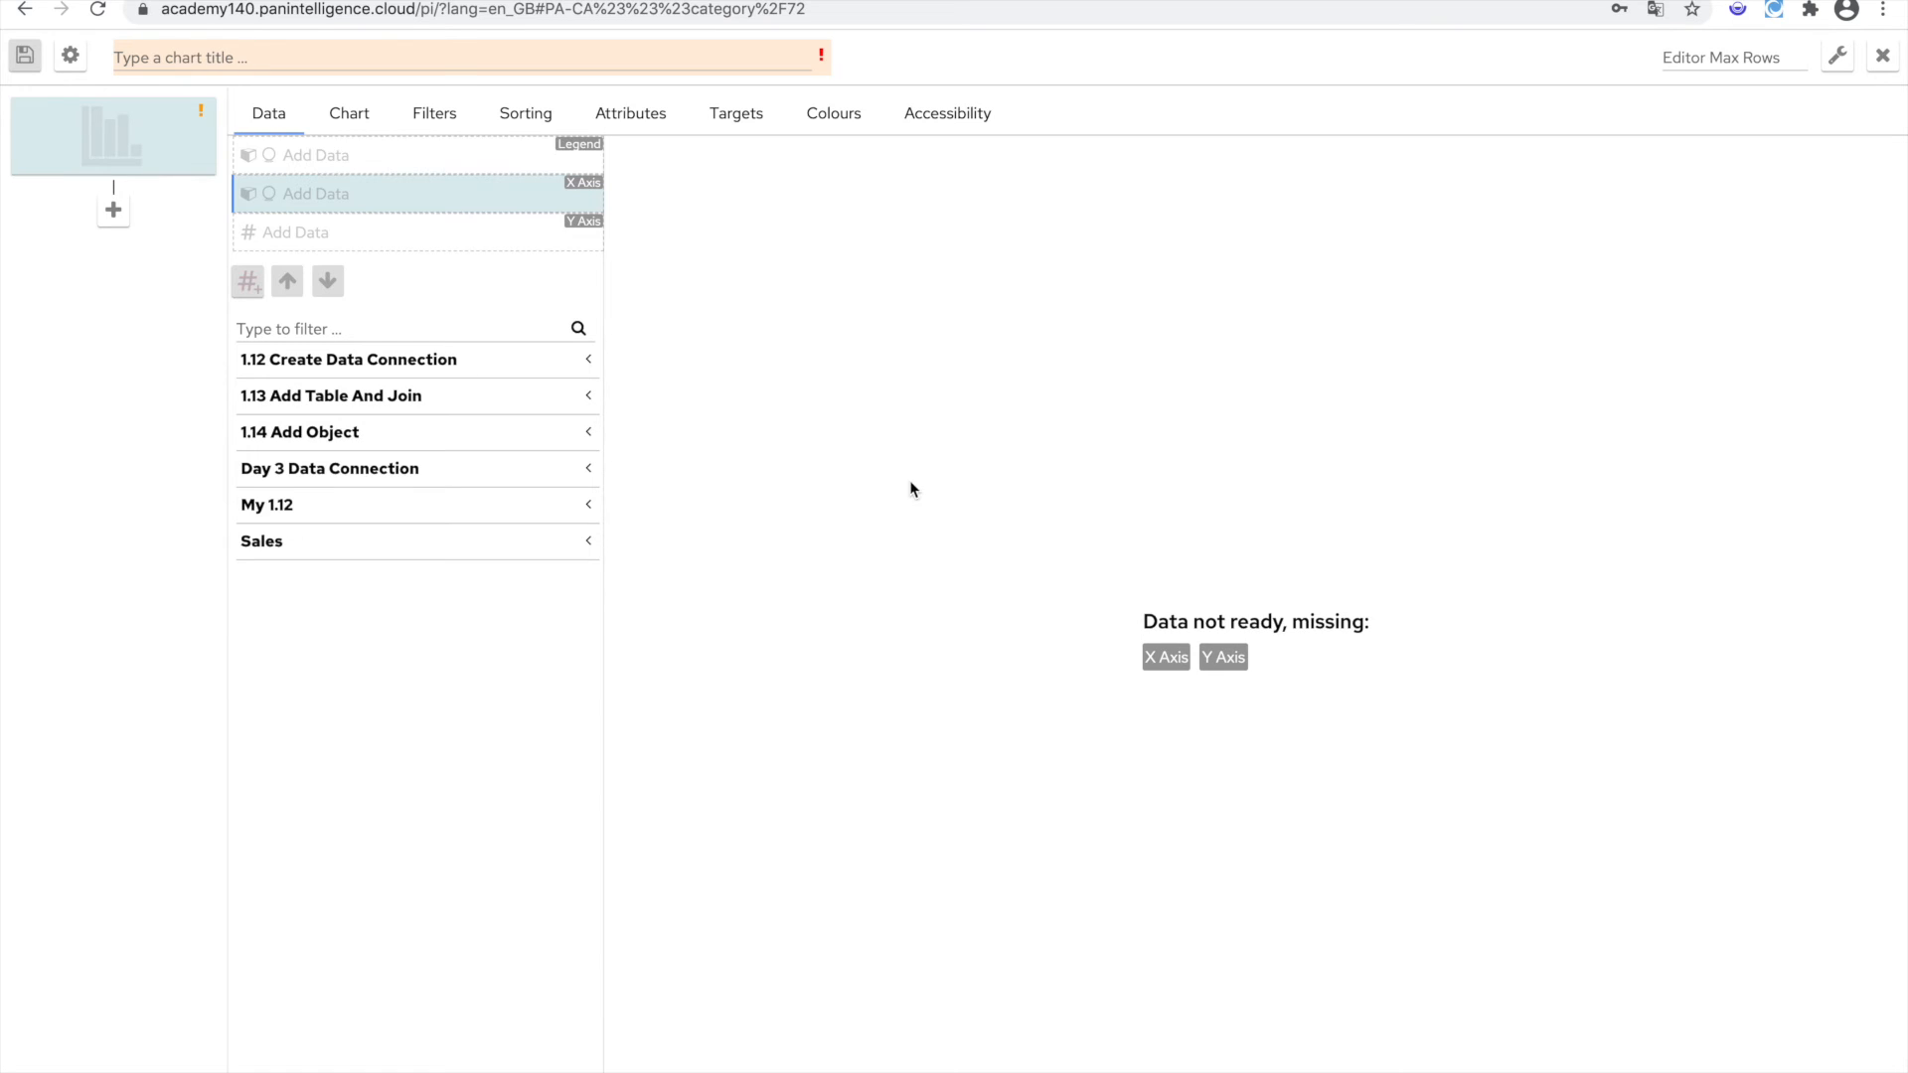
pyautogui.click(587, 504)
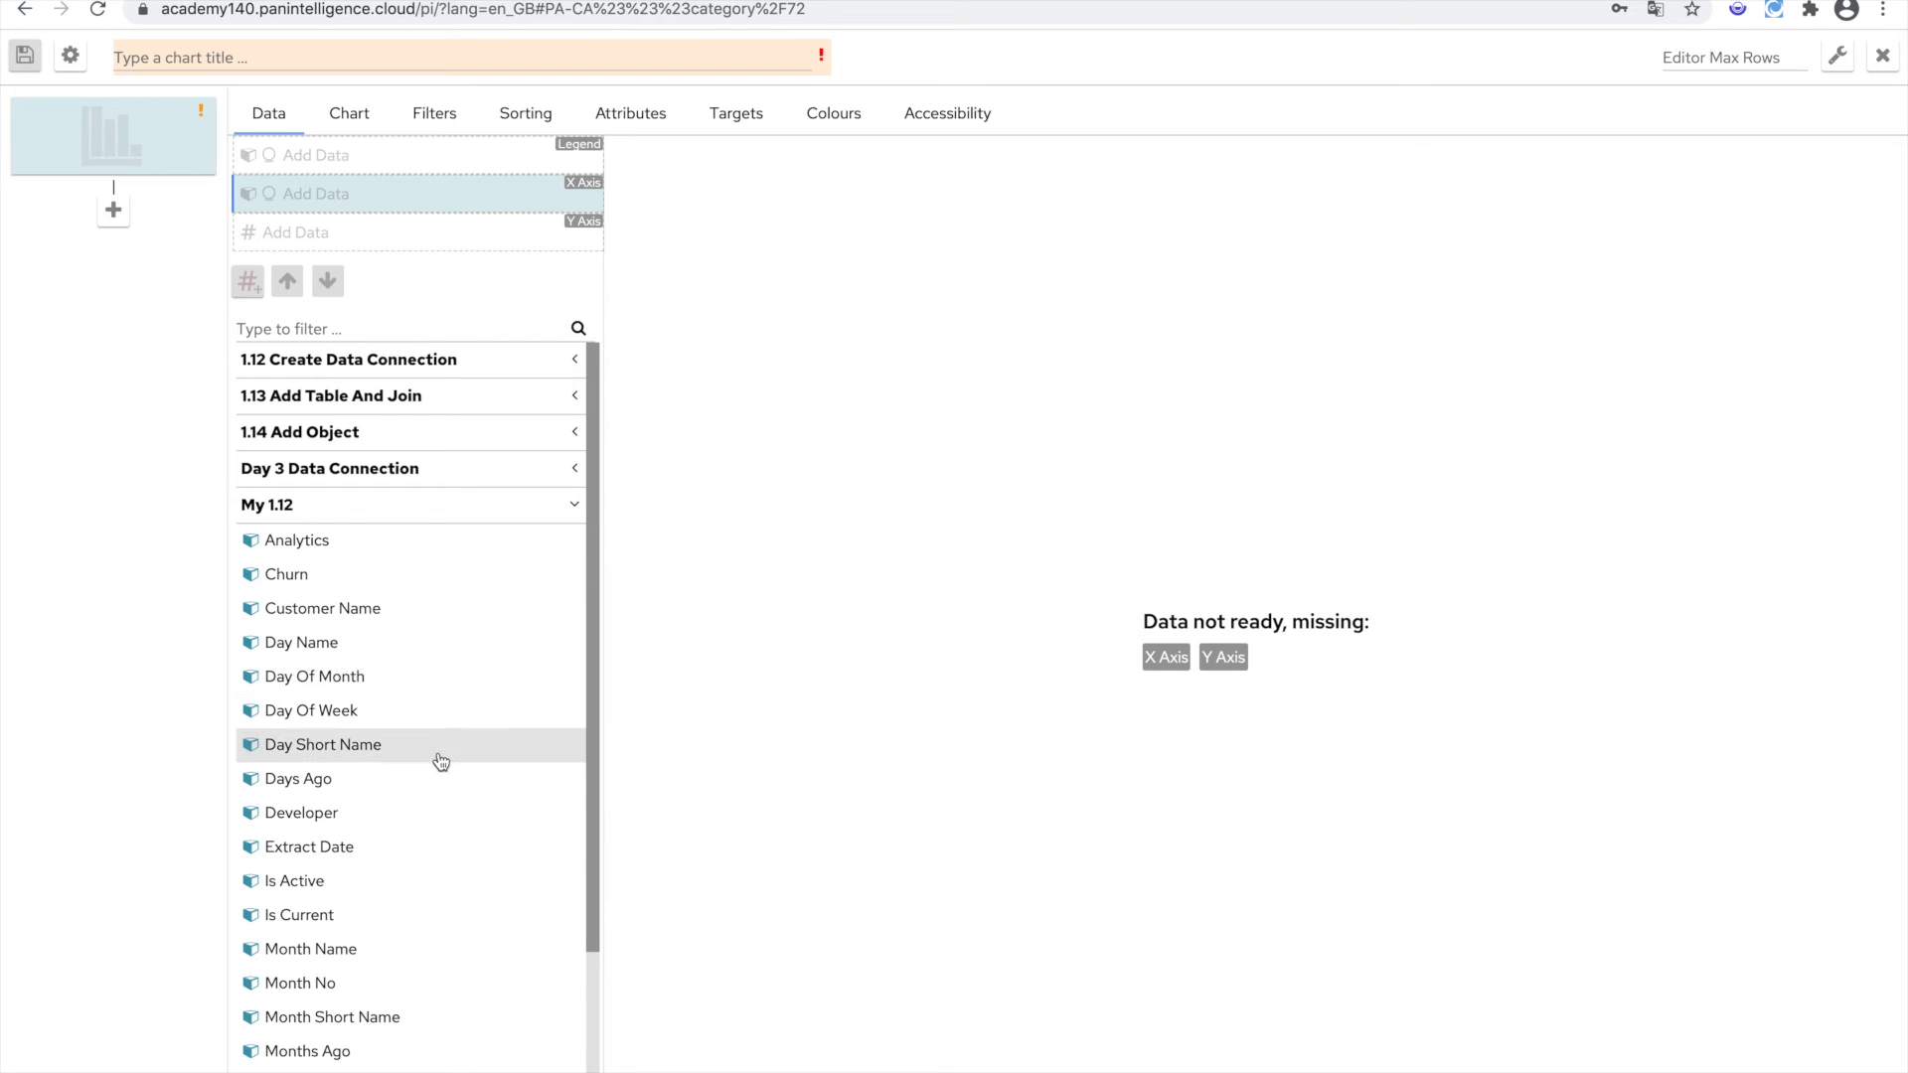
pyautogui.click(412, 680)
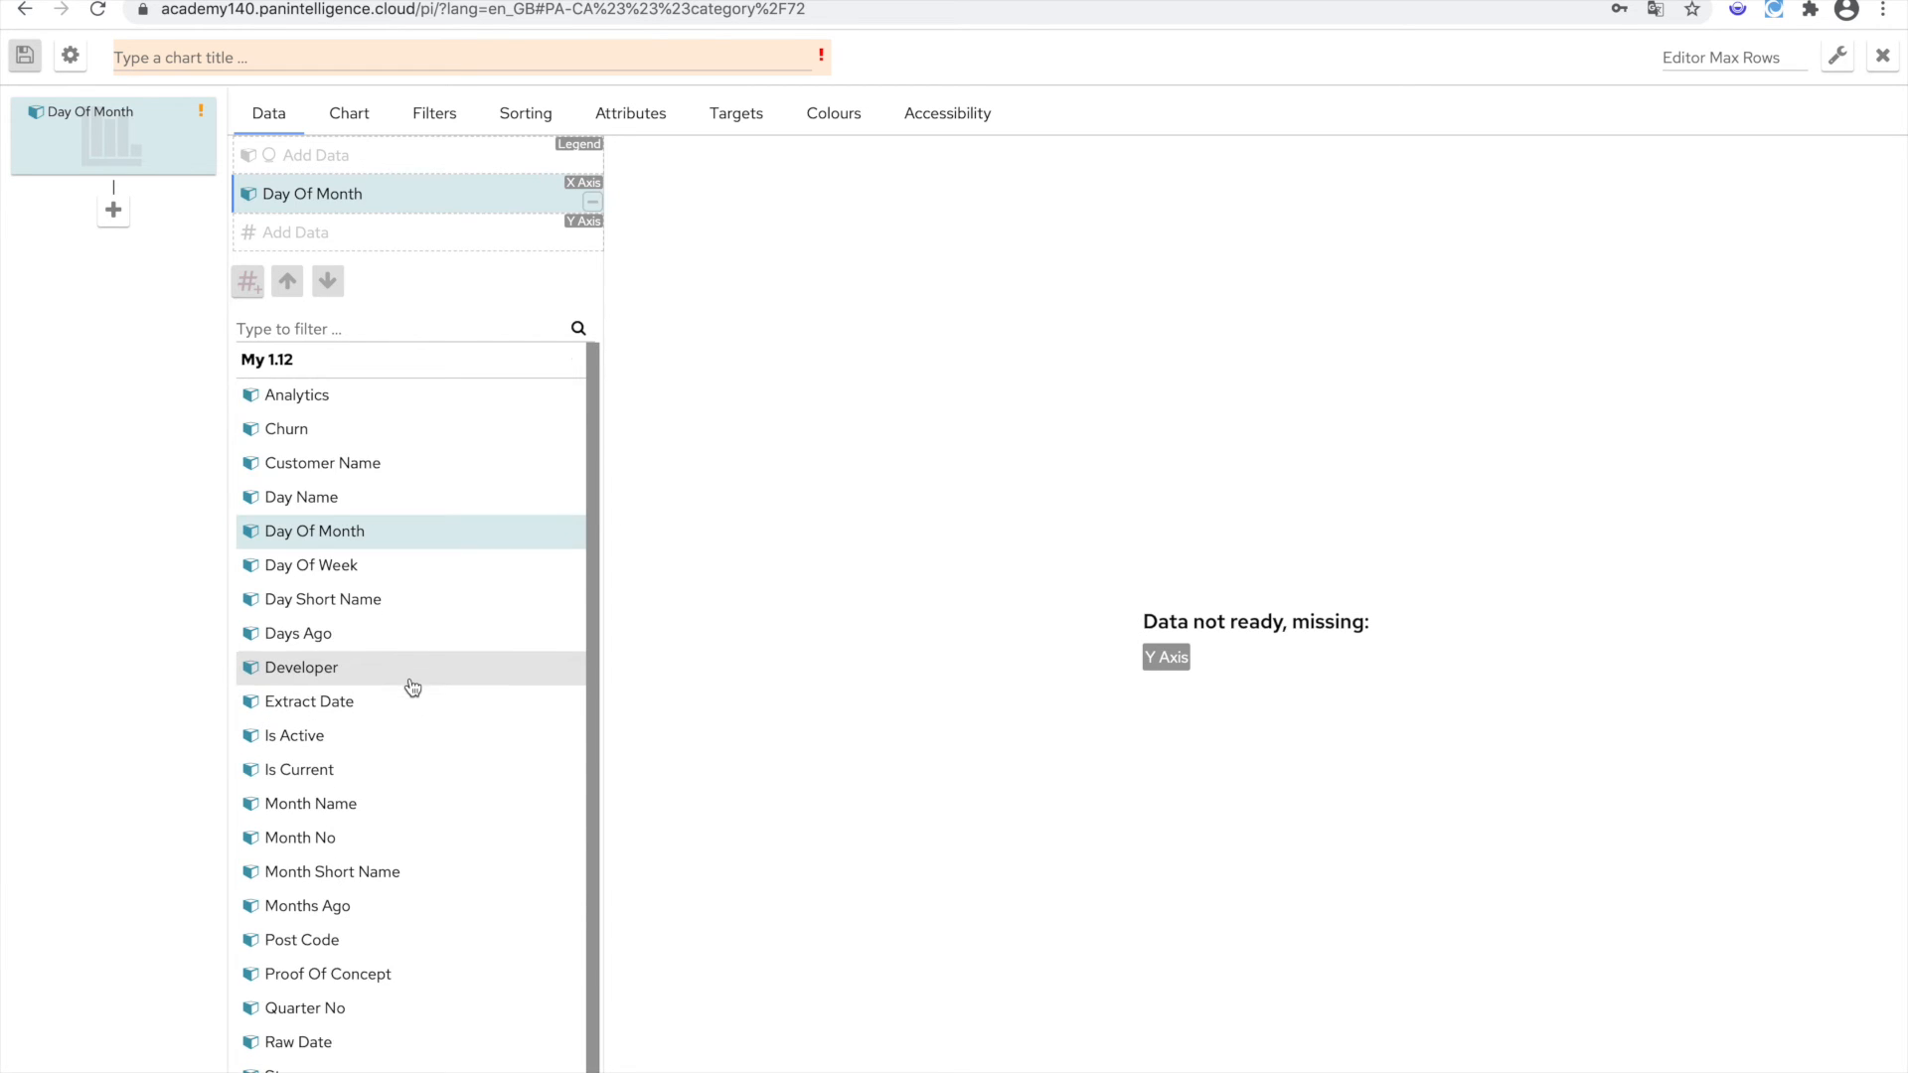
pyautogui.click(405, 243)
pyautogui.click(348, 602)
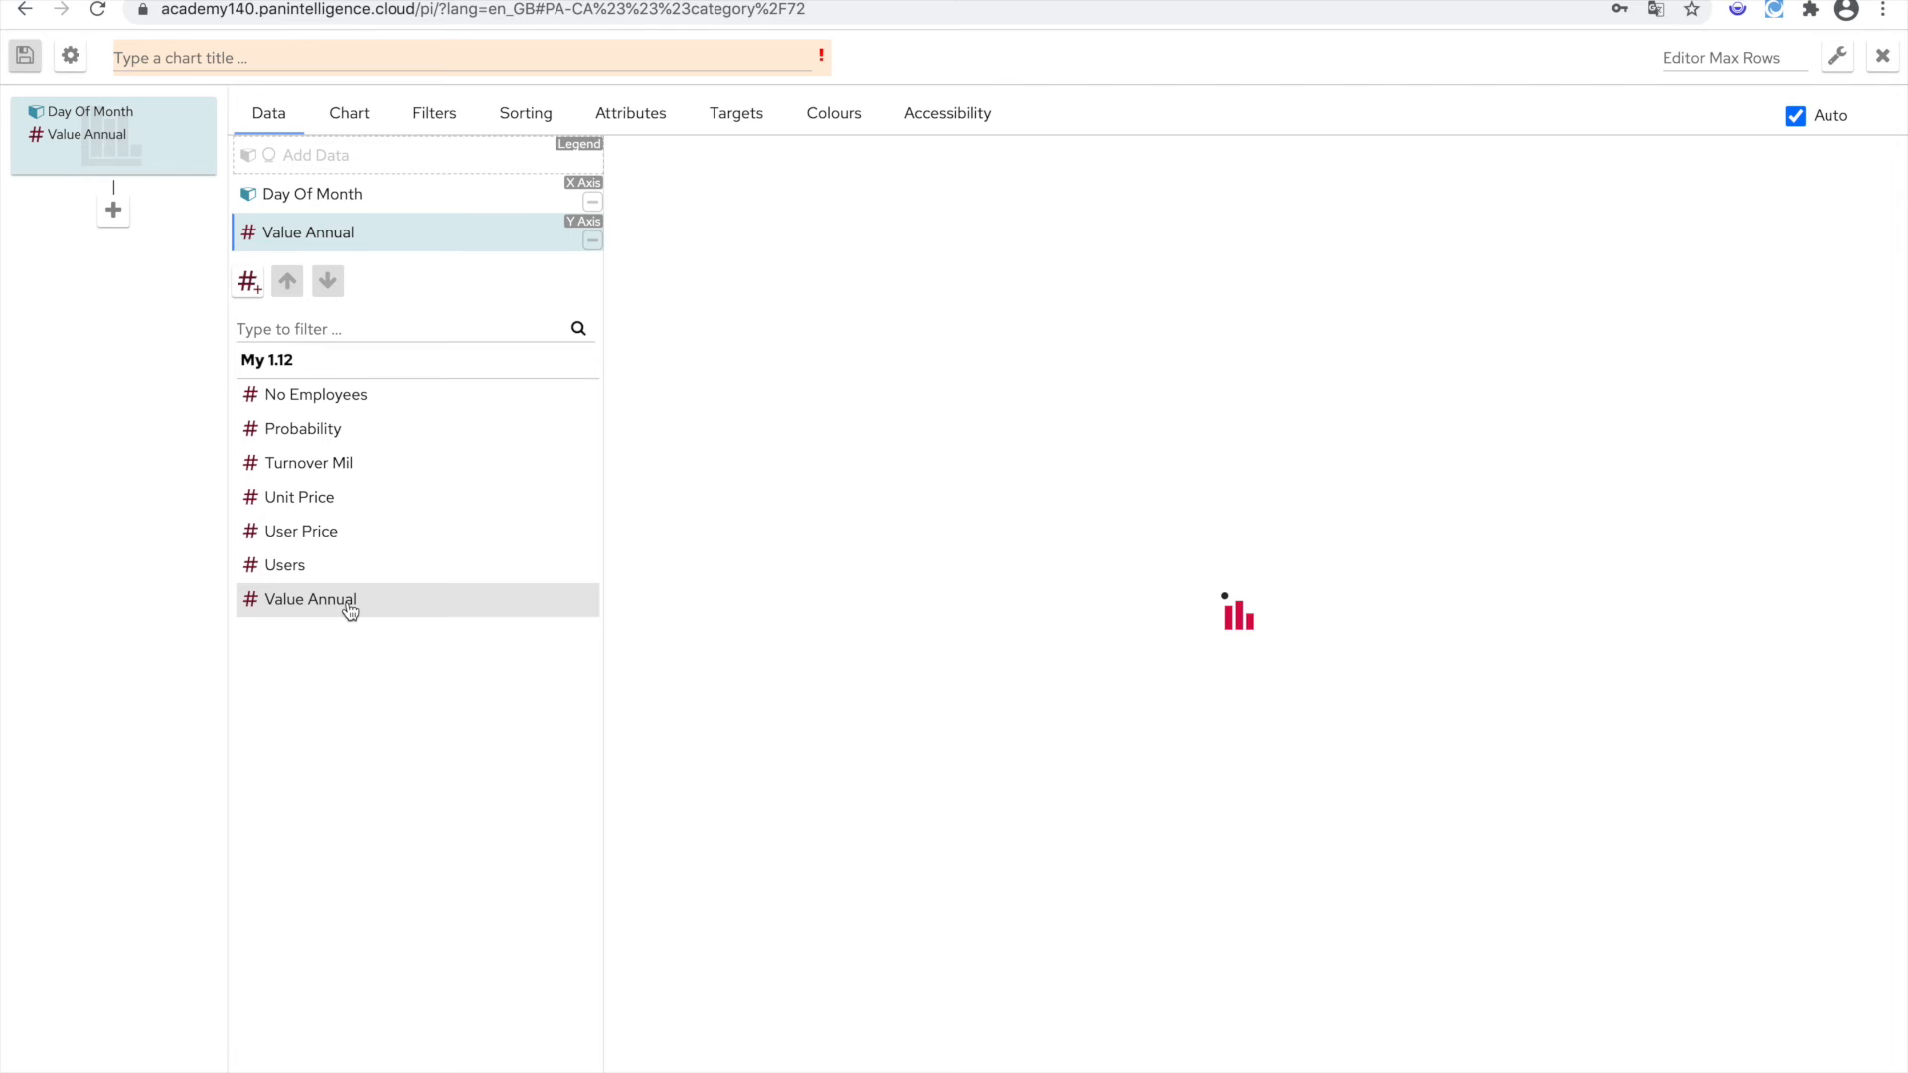
# Change the chart type to Spline, title the chart "Data From 2 Tables" and save it.
pyautogui.click(364, 115)
pyautogui.click(365, 525)
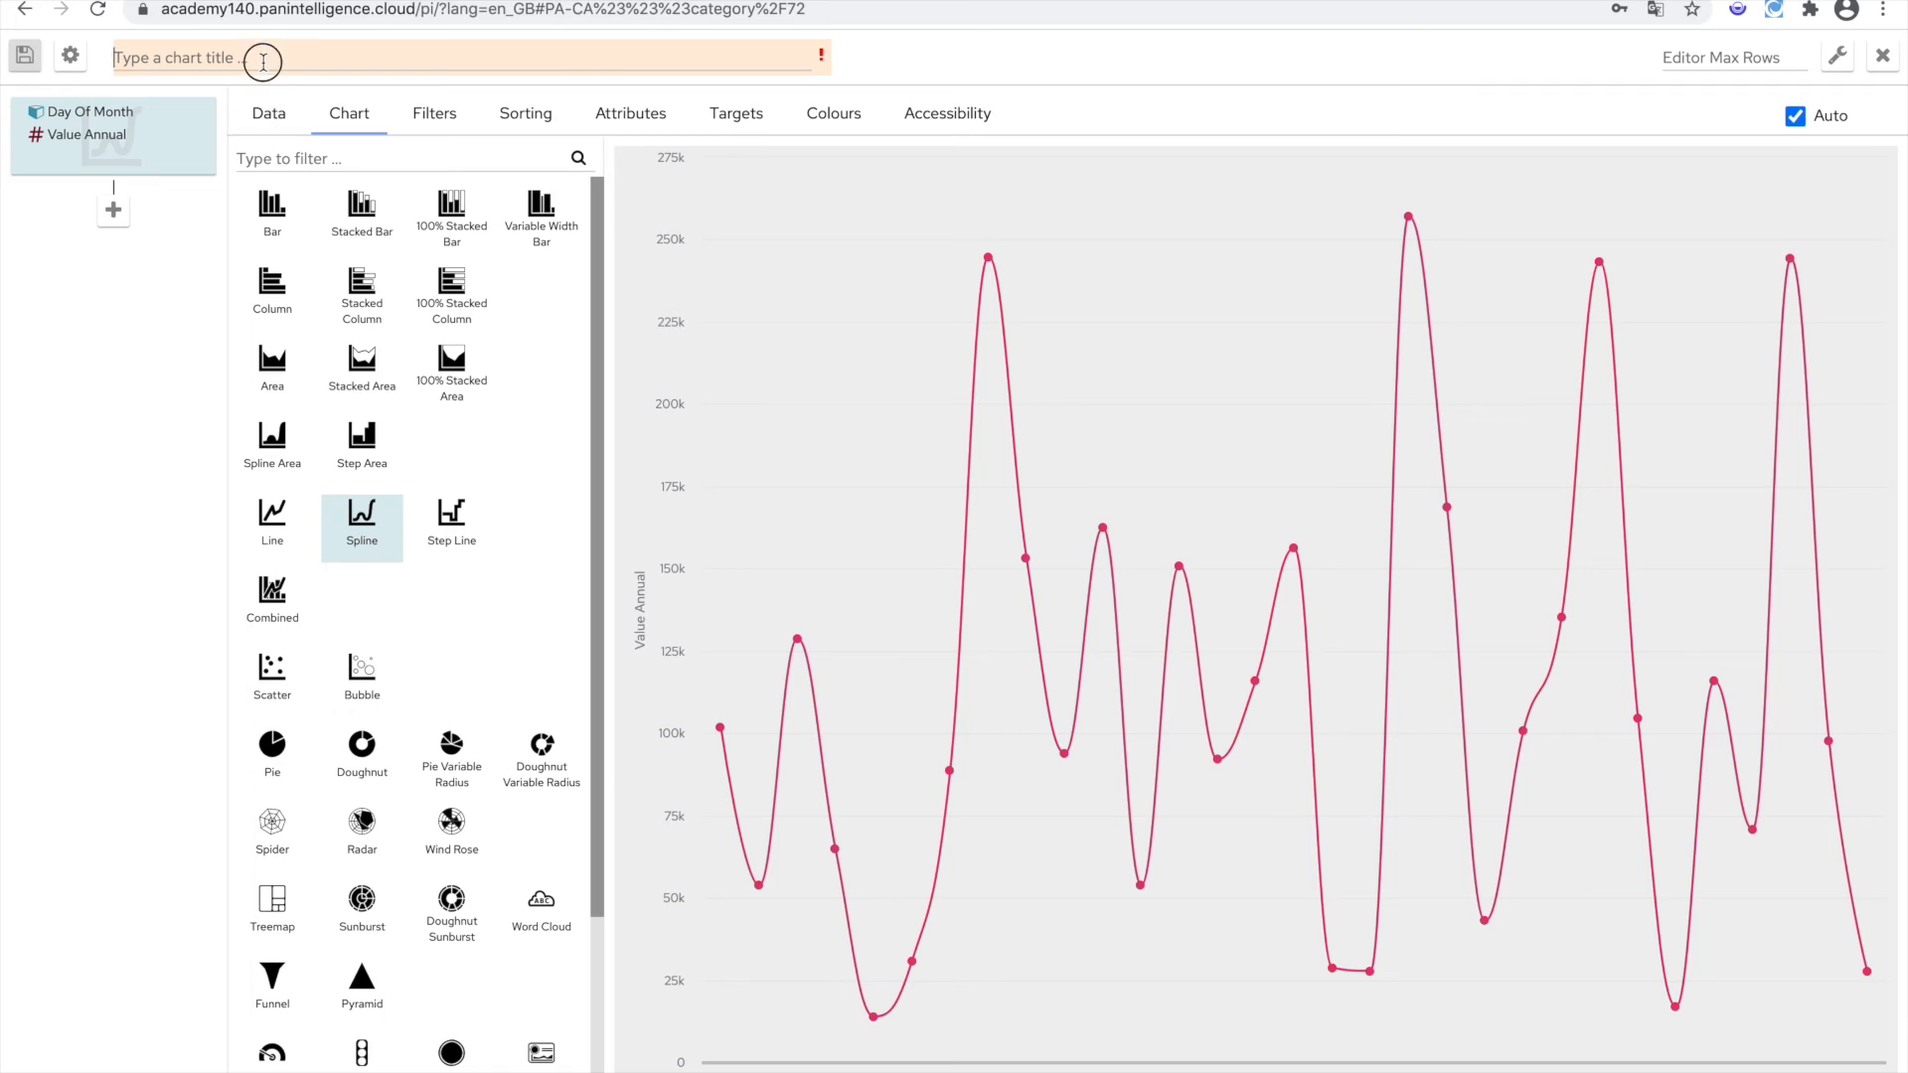
pyautogui.write('Data From 2 Tables')
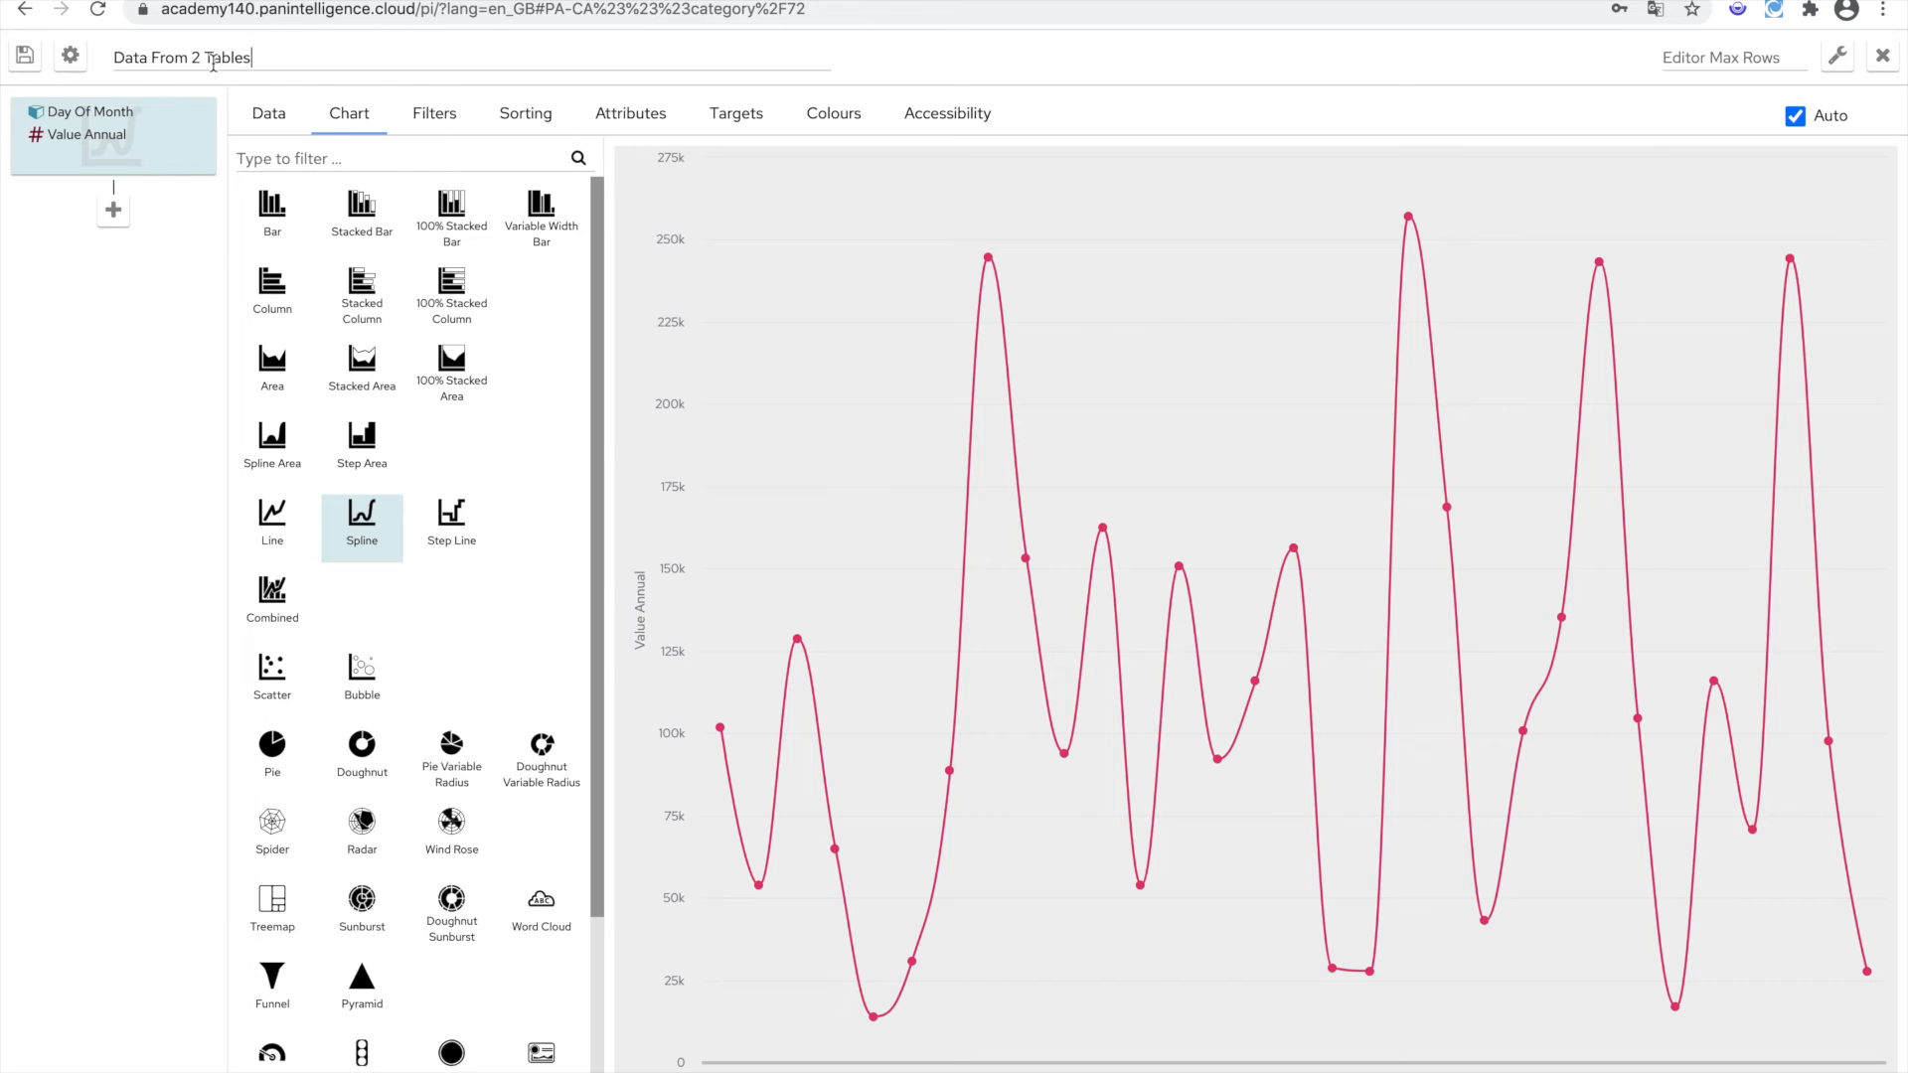
pyautogui.click(26, 56)
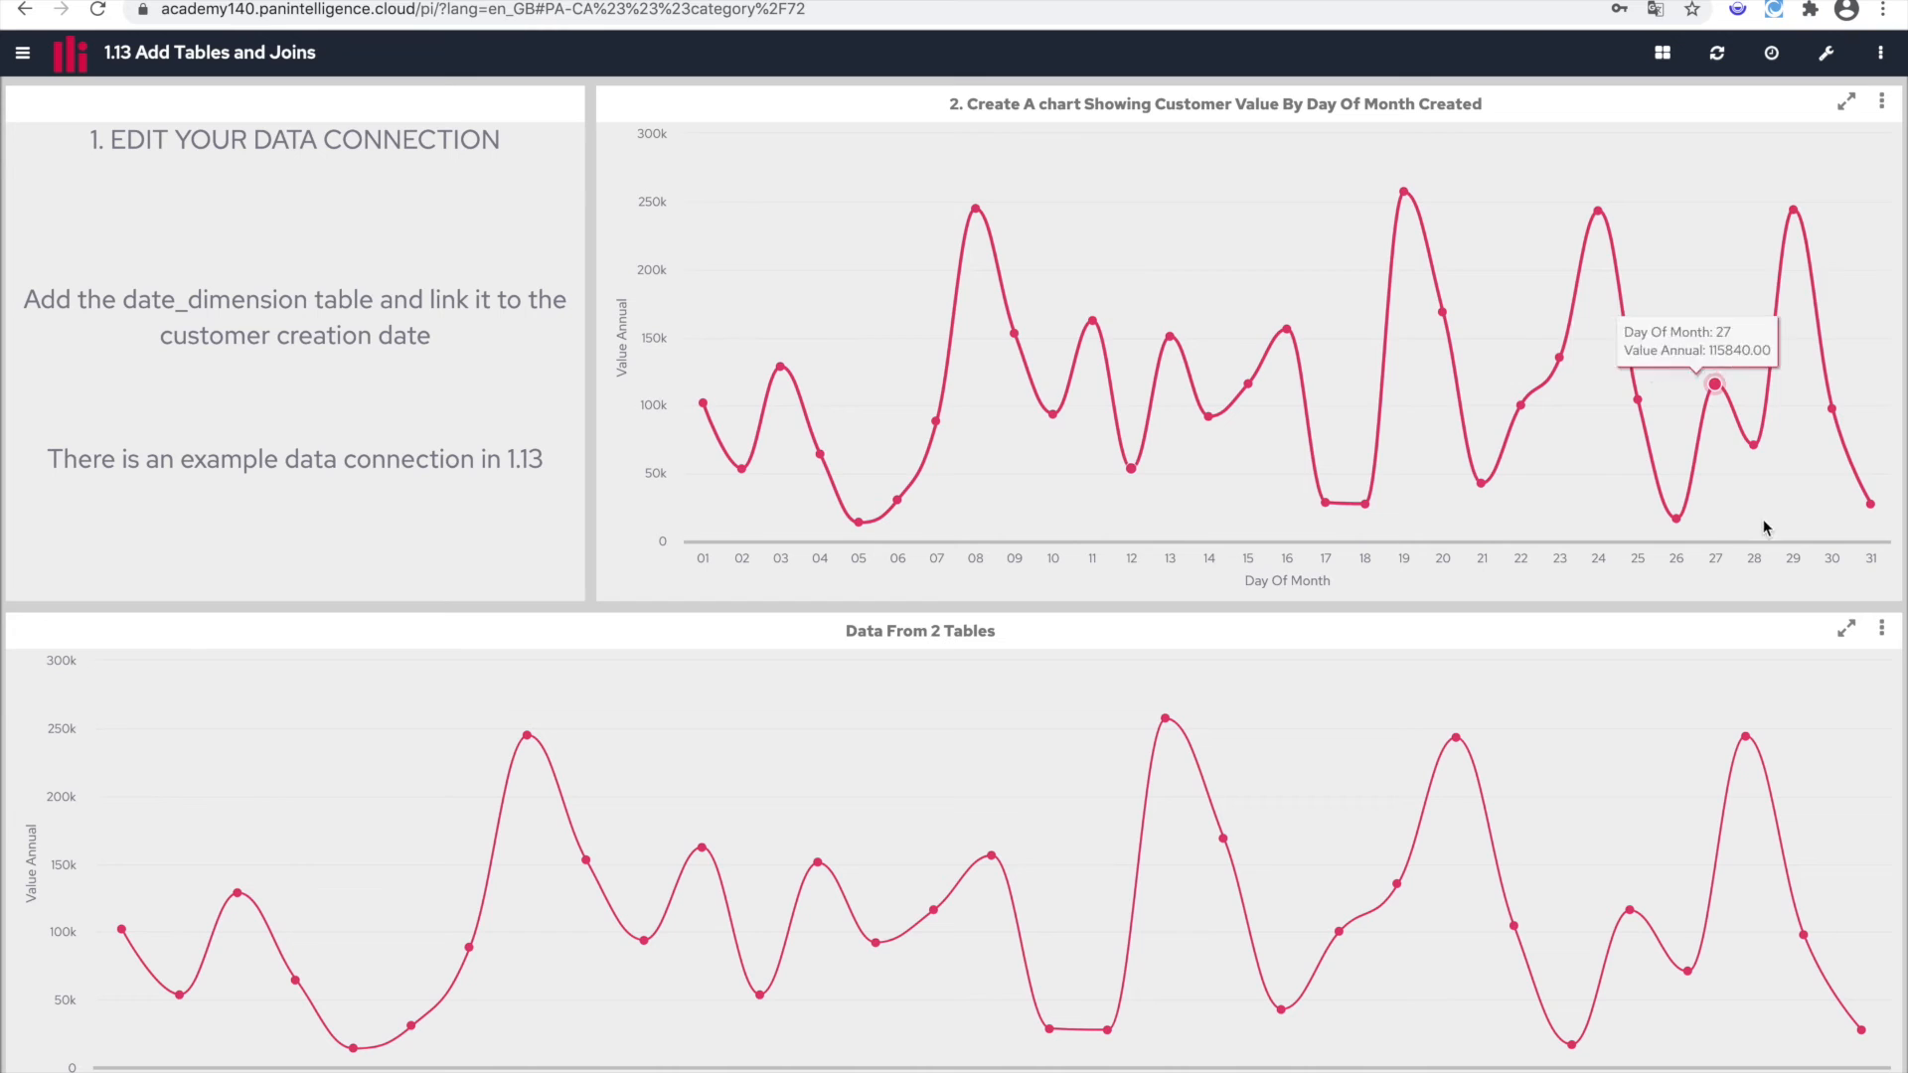
# Check the join between customers and date_dimension in the SQL debug information of the "Data From 2 Tables" chart.
pyautogui.click(1883, 631)
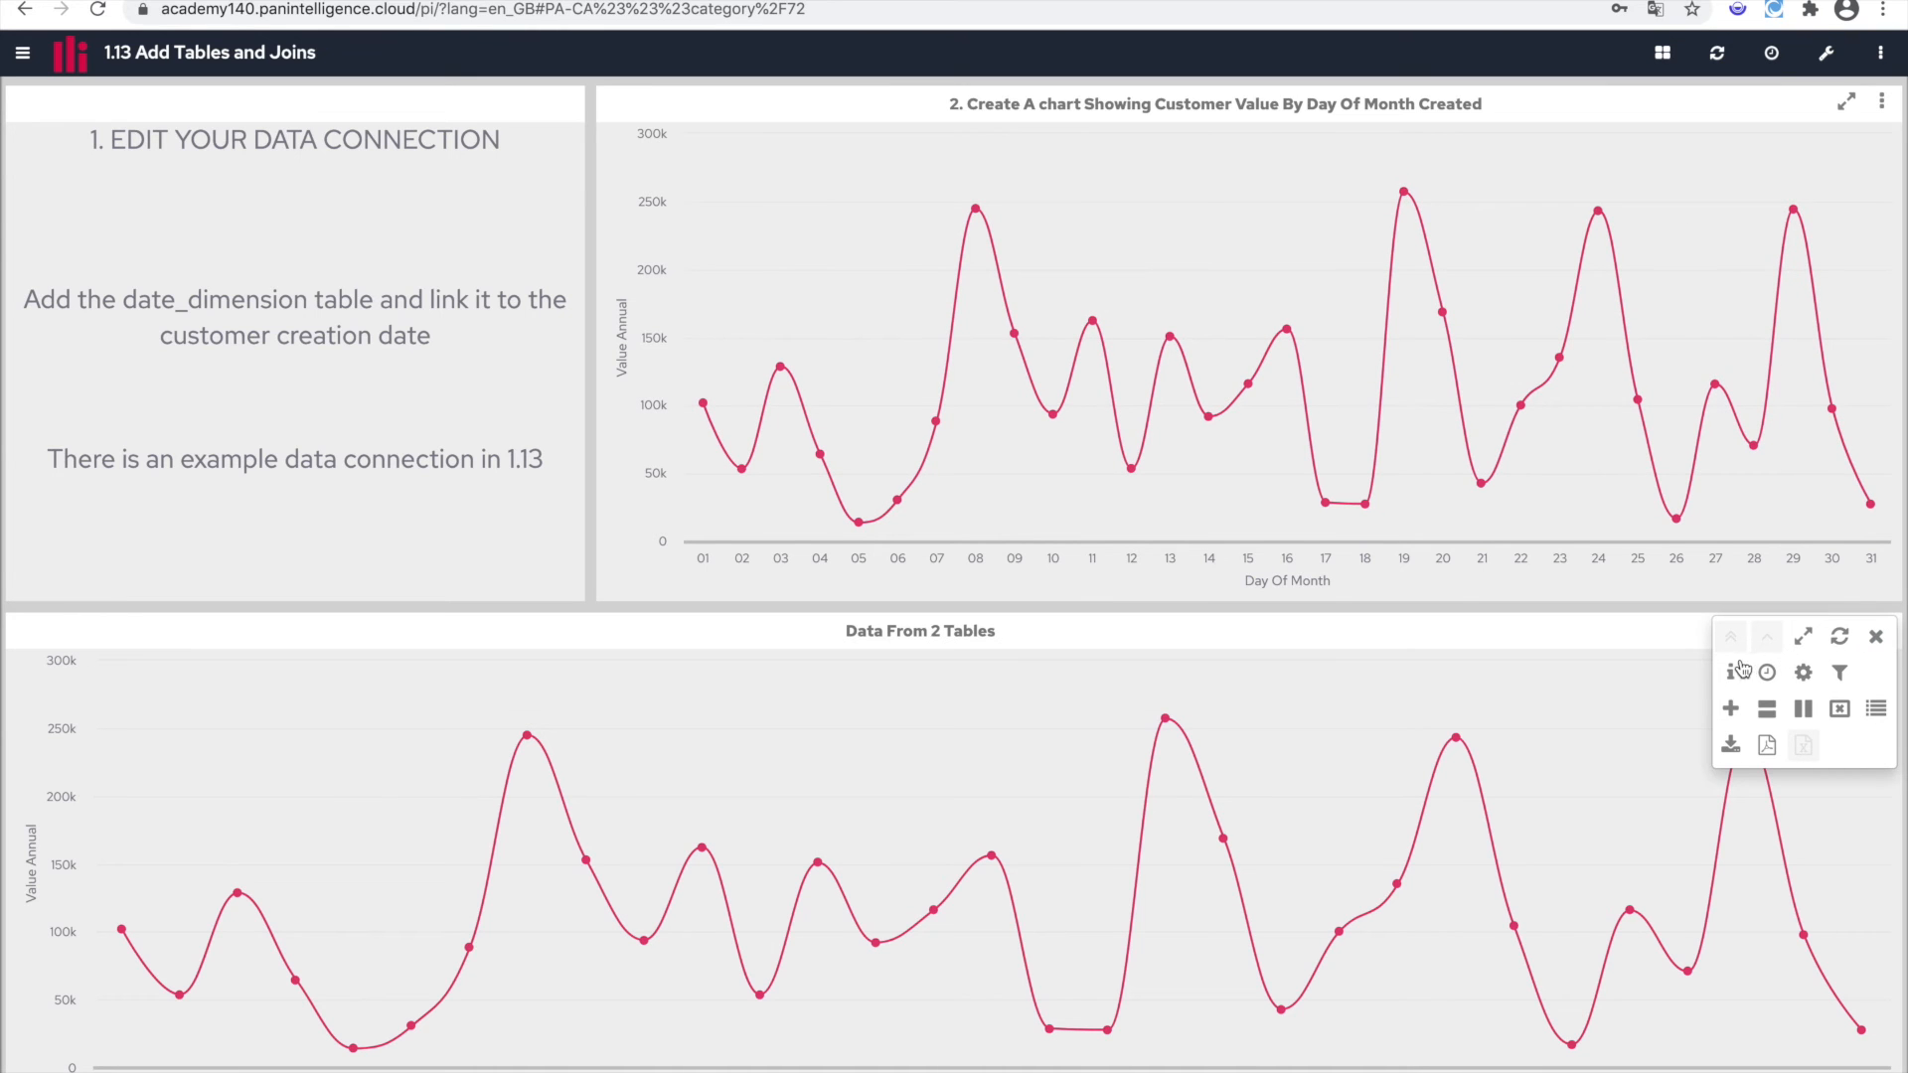
pyautogui.click(1734, 676)
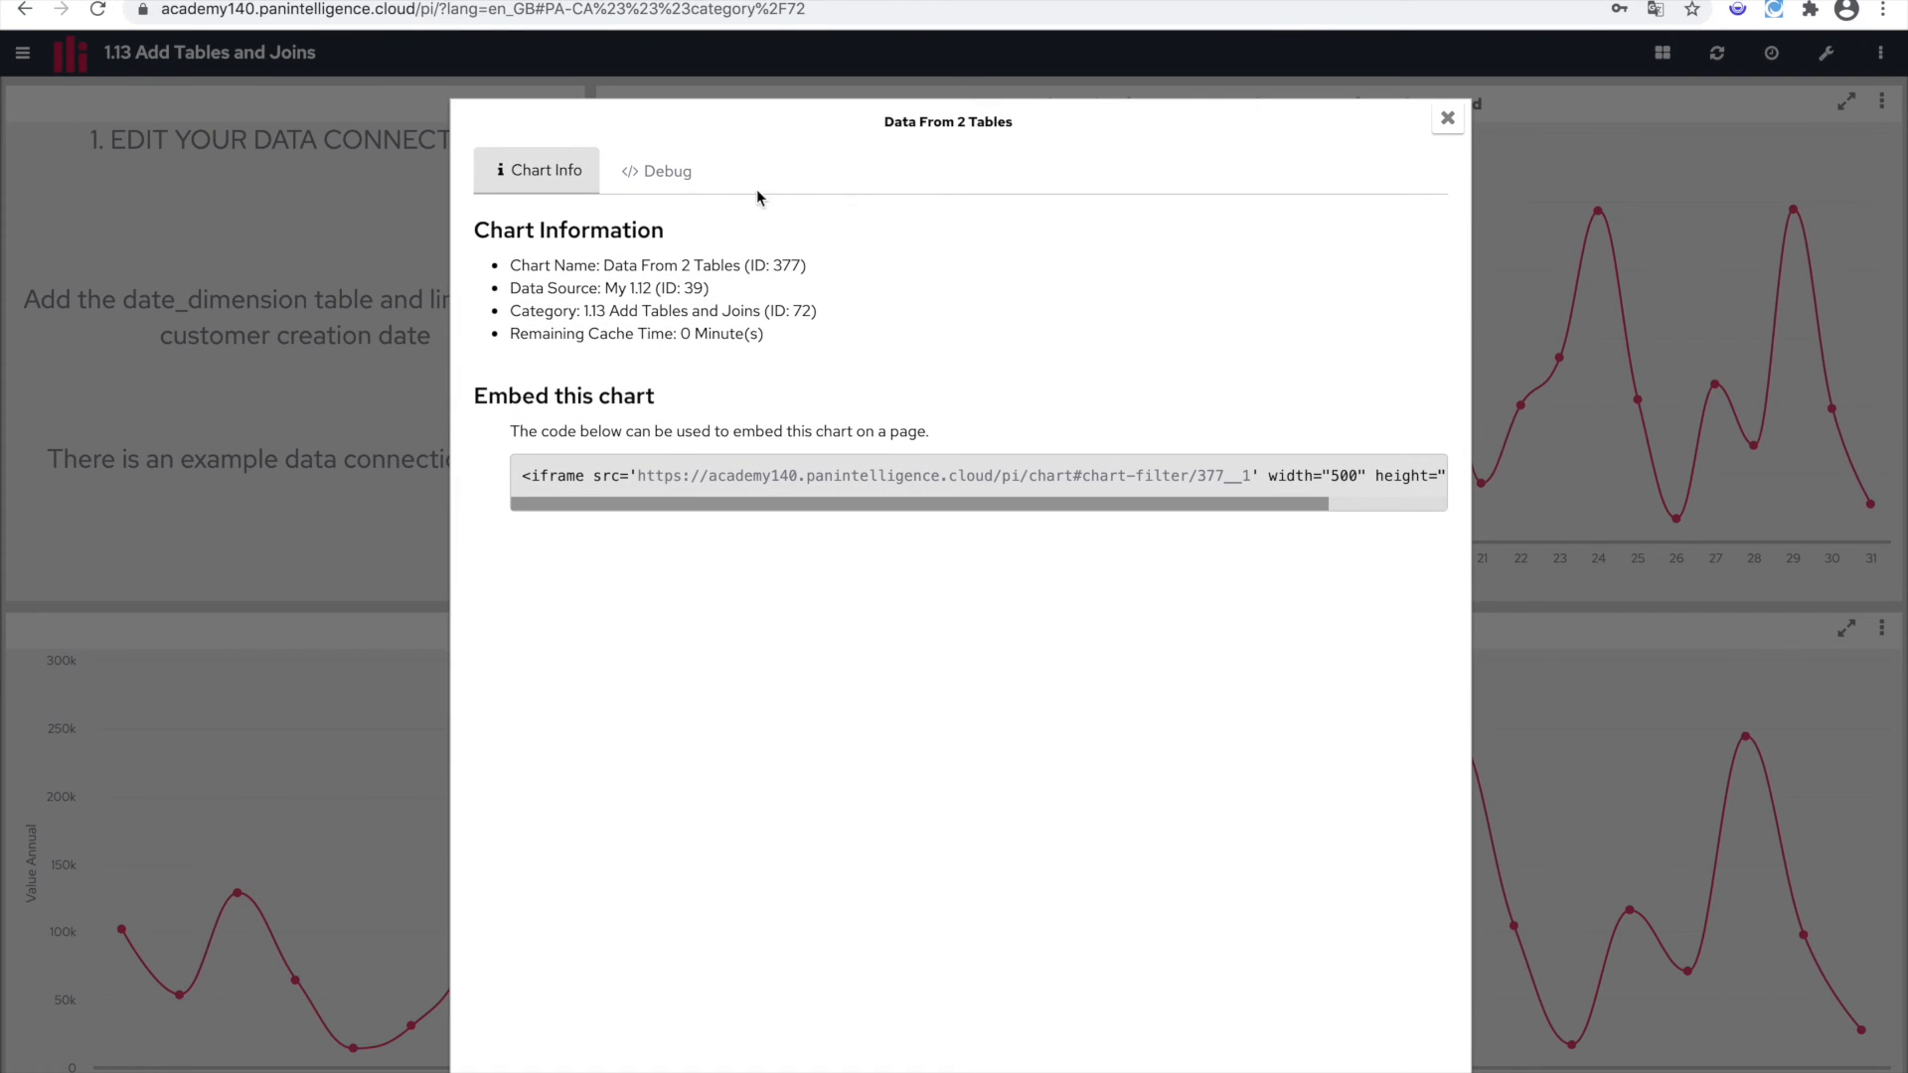
pyautogui.click(672, 171)
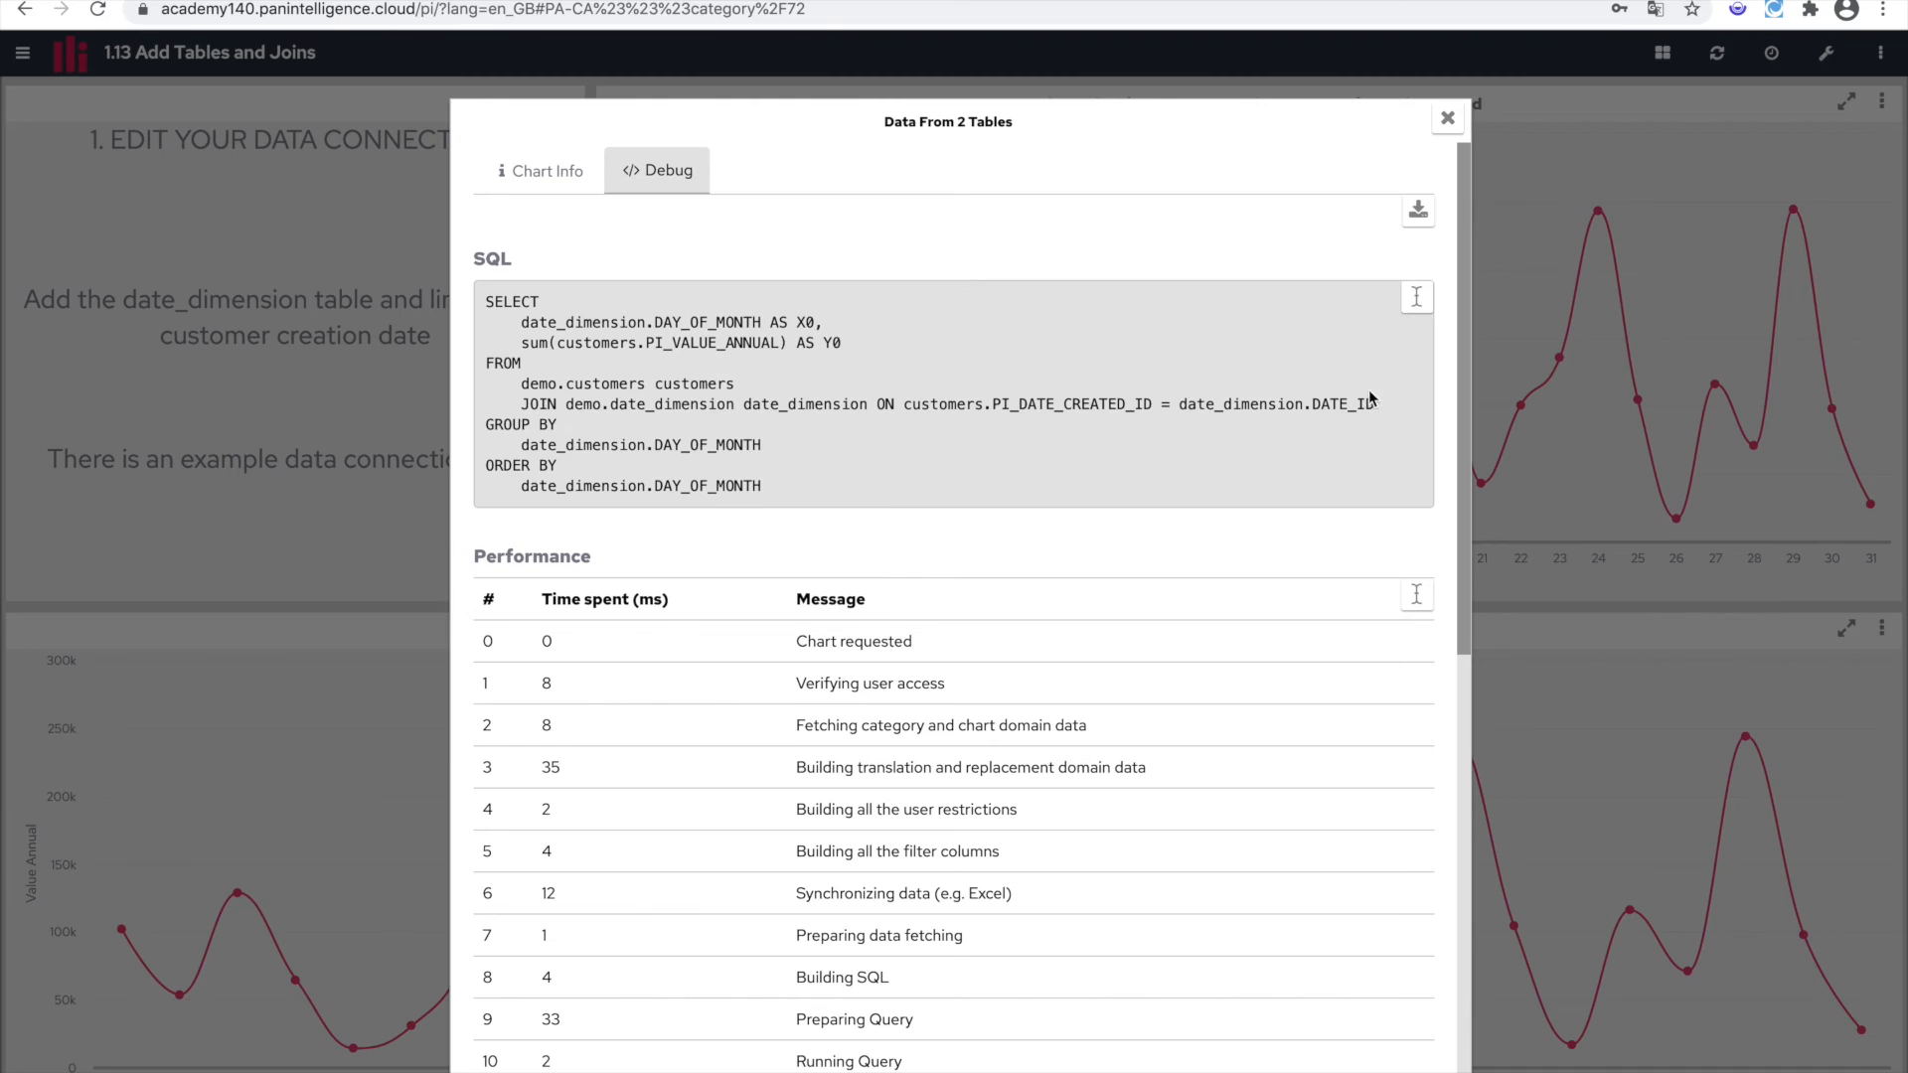
pyautogui.moveTo(1381, 403); pyautogui.dragTo(526, 381)
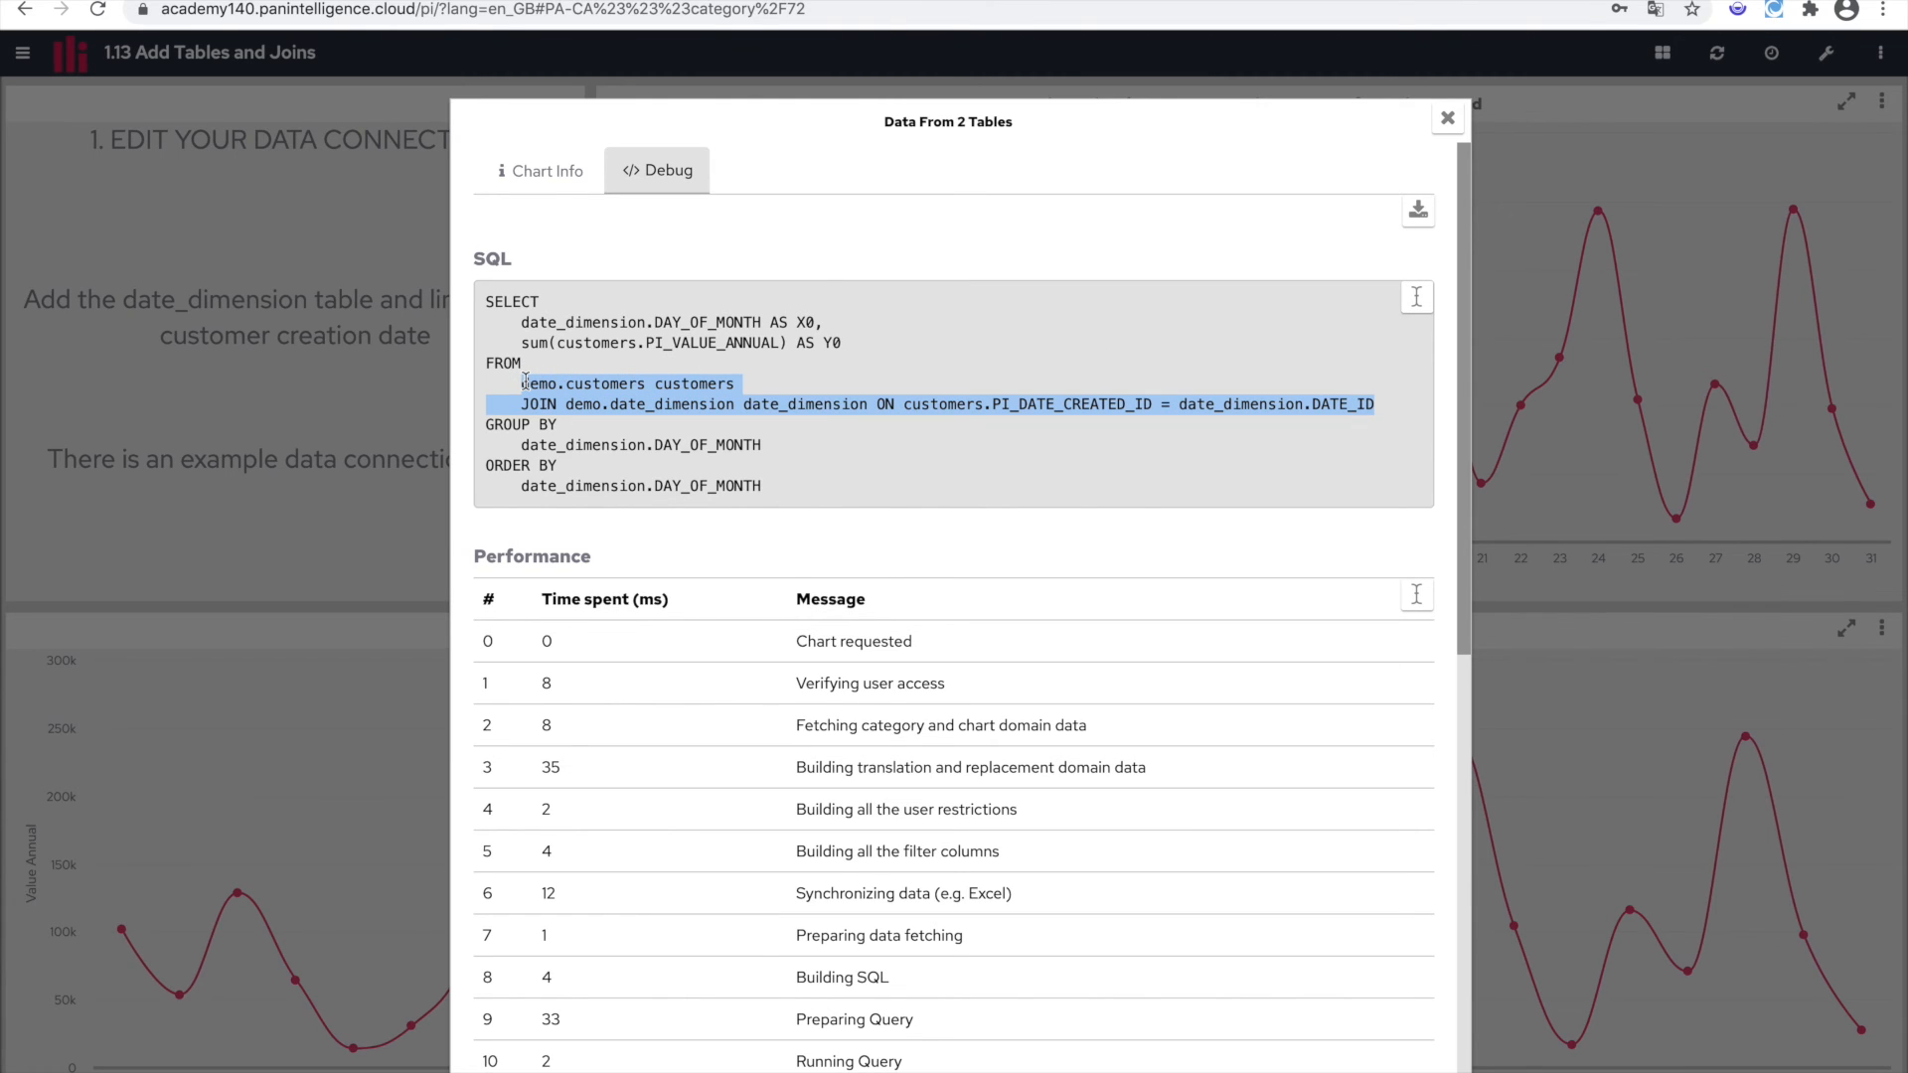
pyautogui.click(1447, 118)
# Open the example chart of customer value by day of month for editing and examine the contents of its Created Date folder.
pyautogui.click(1881, 102)
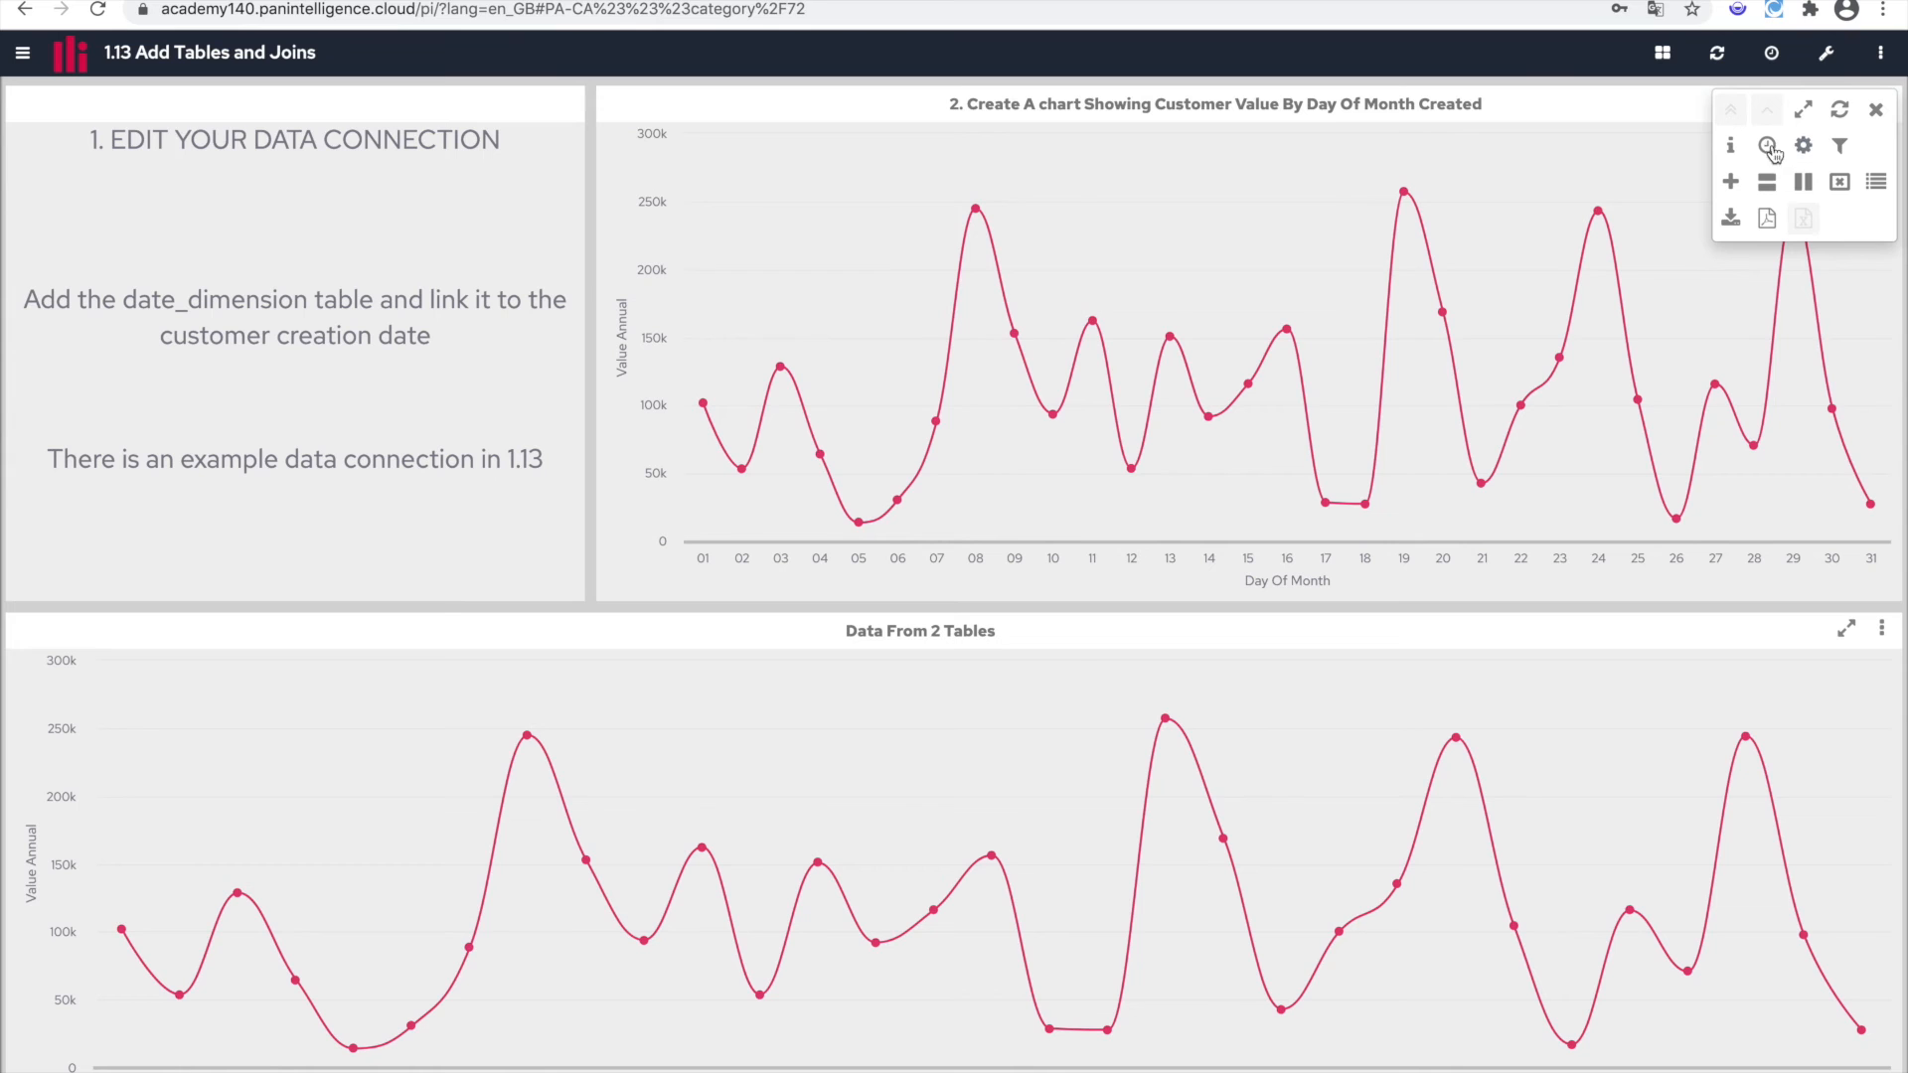
pyautogui.click(1805, 147)
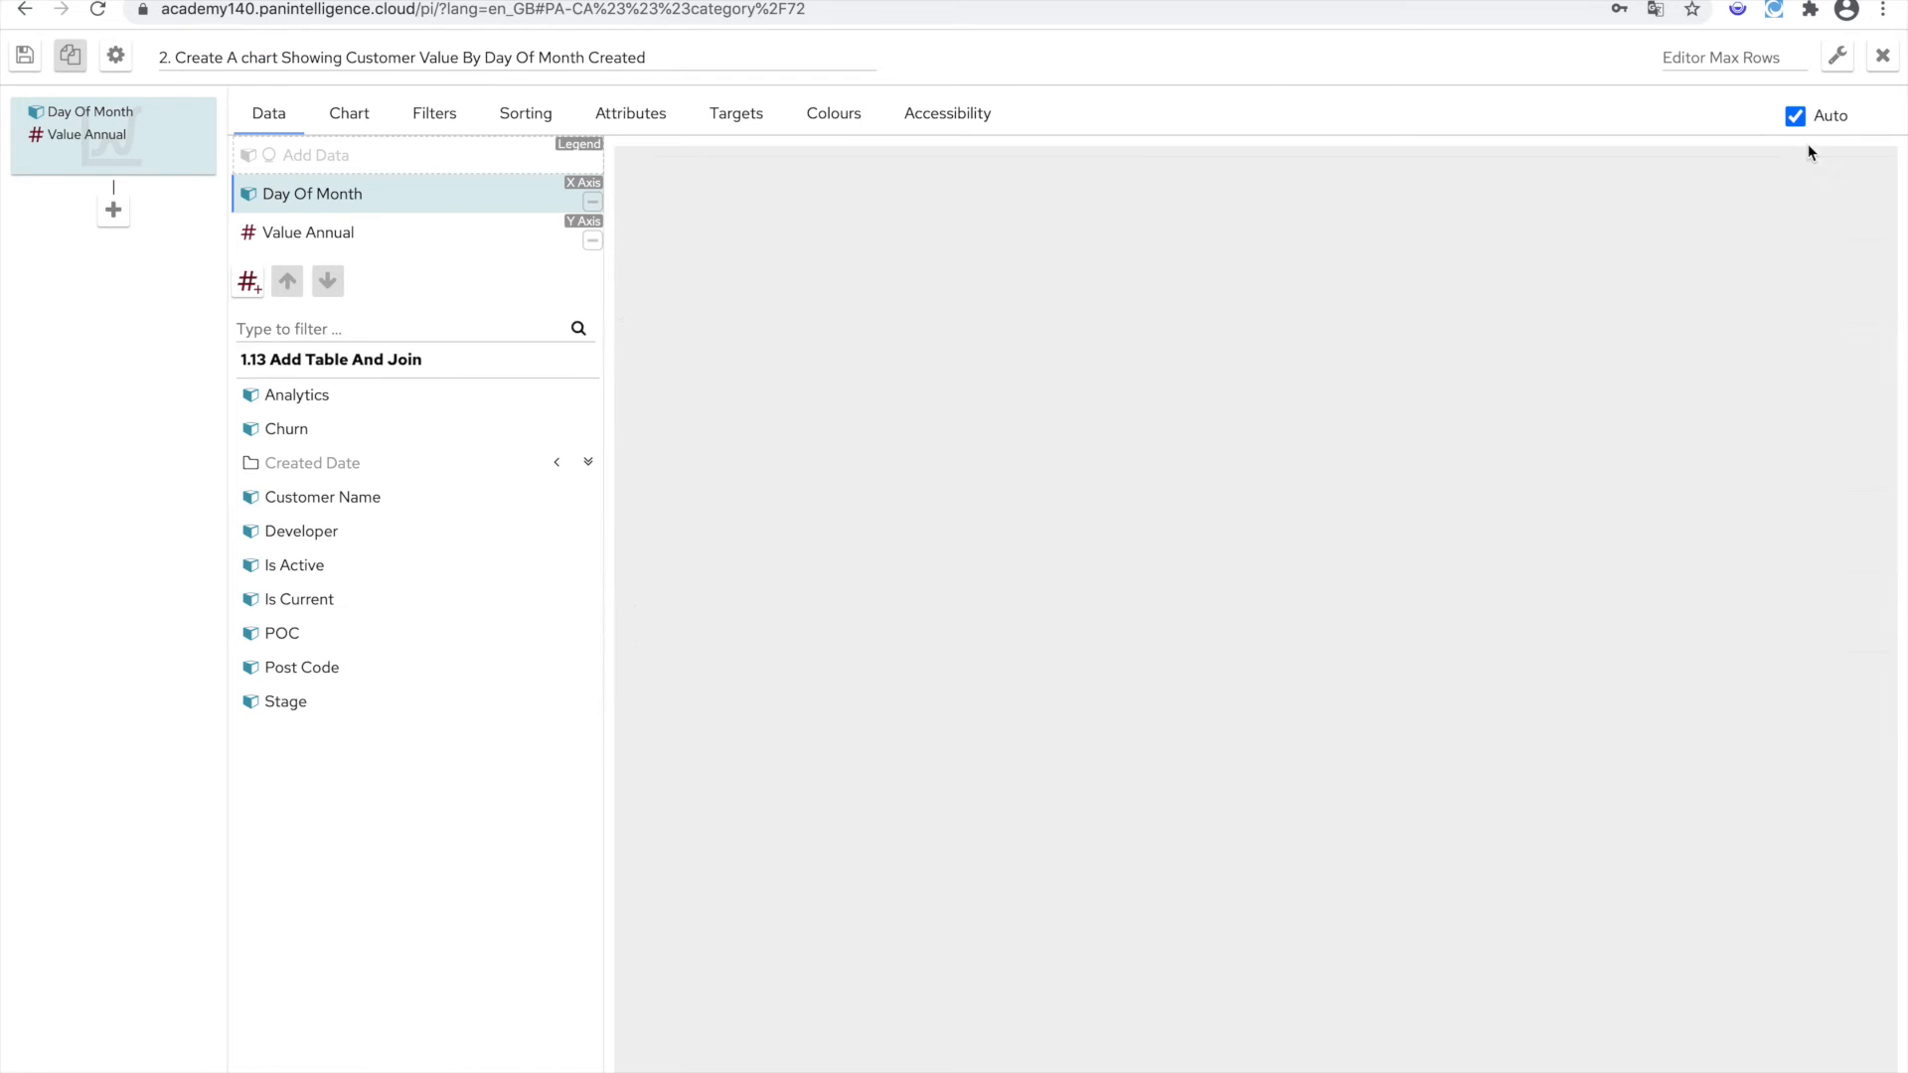
pyautogui.click(562, 467)
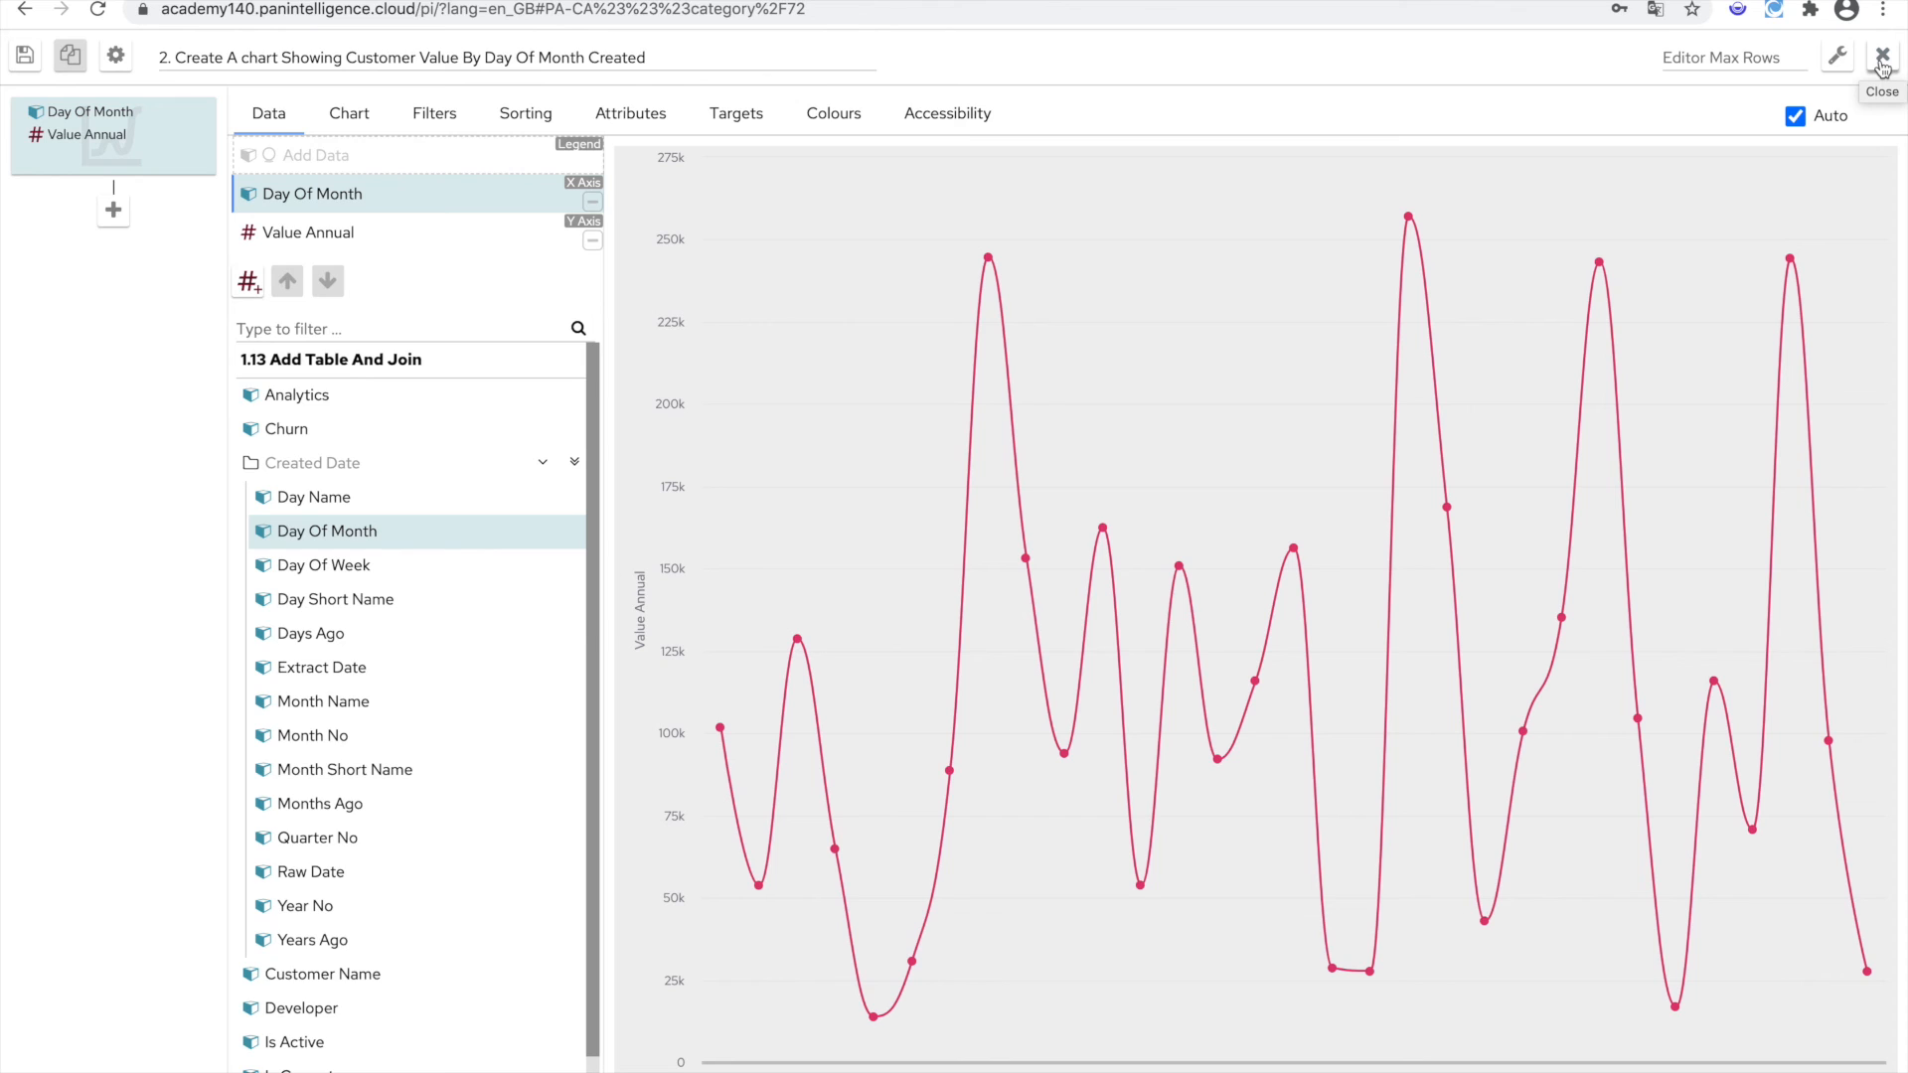
# In the Organise view of My 1.12, select Month Name, Month No, Month Short Name and Months Ago.
pyautogui.click(1837, 62)
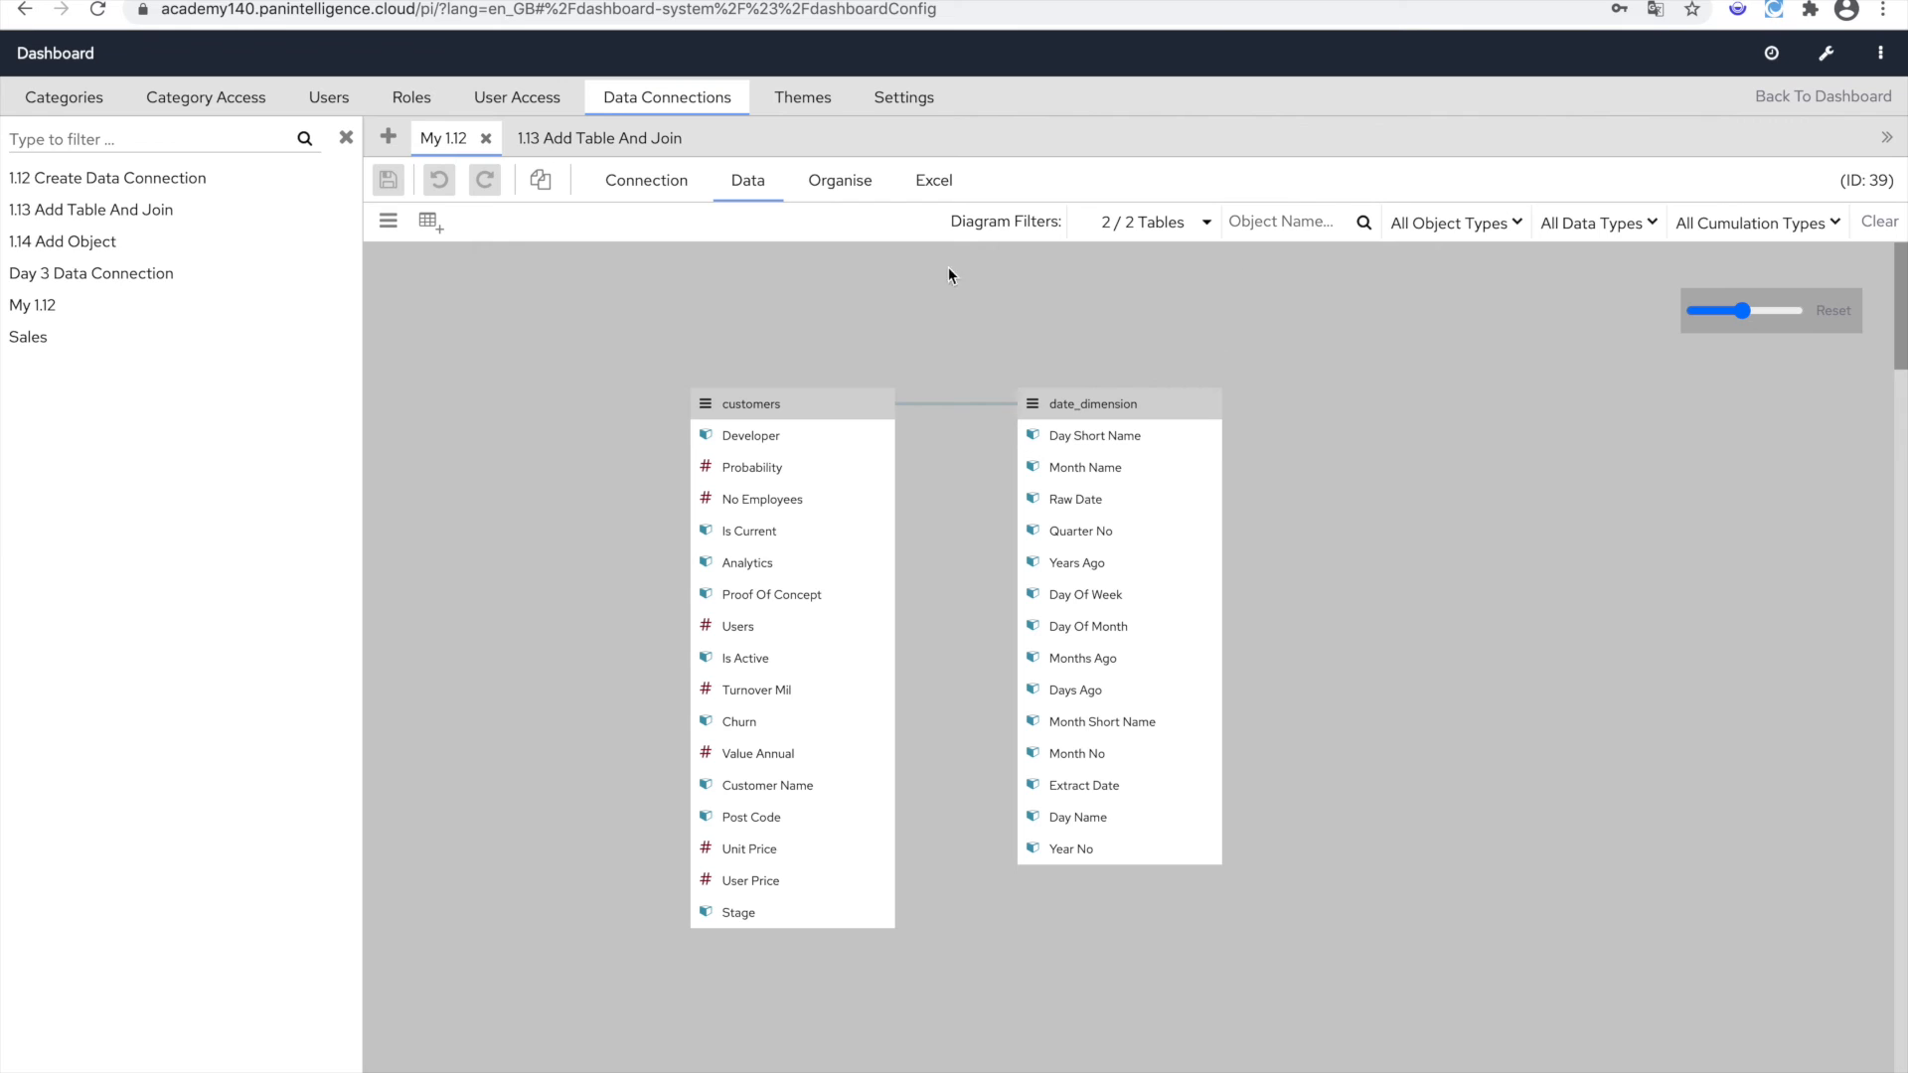
pyautogui.click(839, 182)
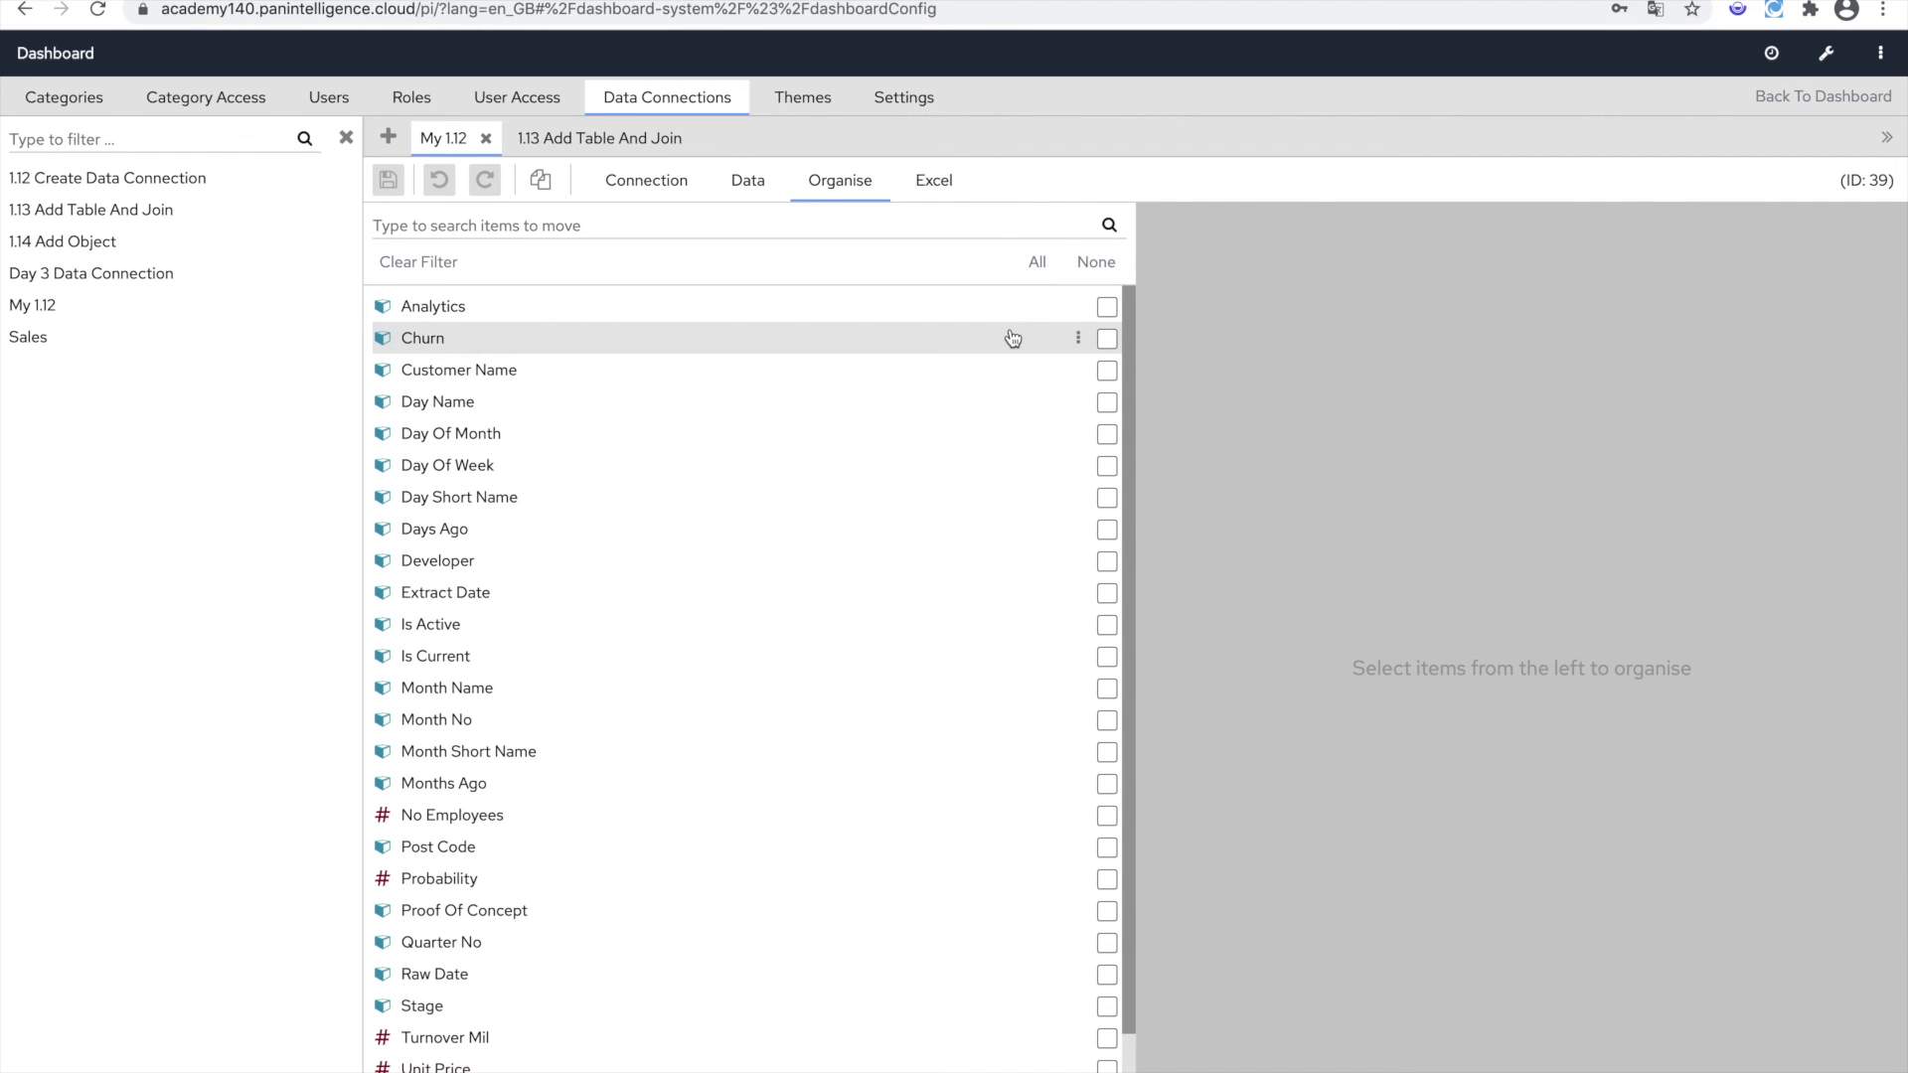
pyautogui.scroll(-2, 955, 488)
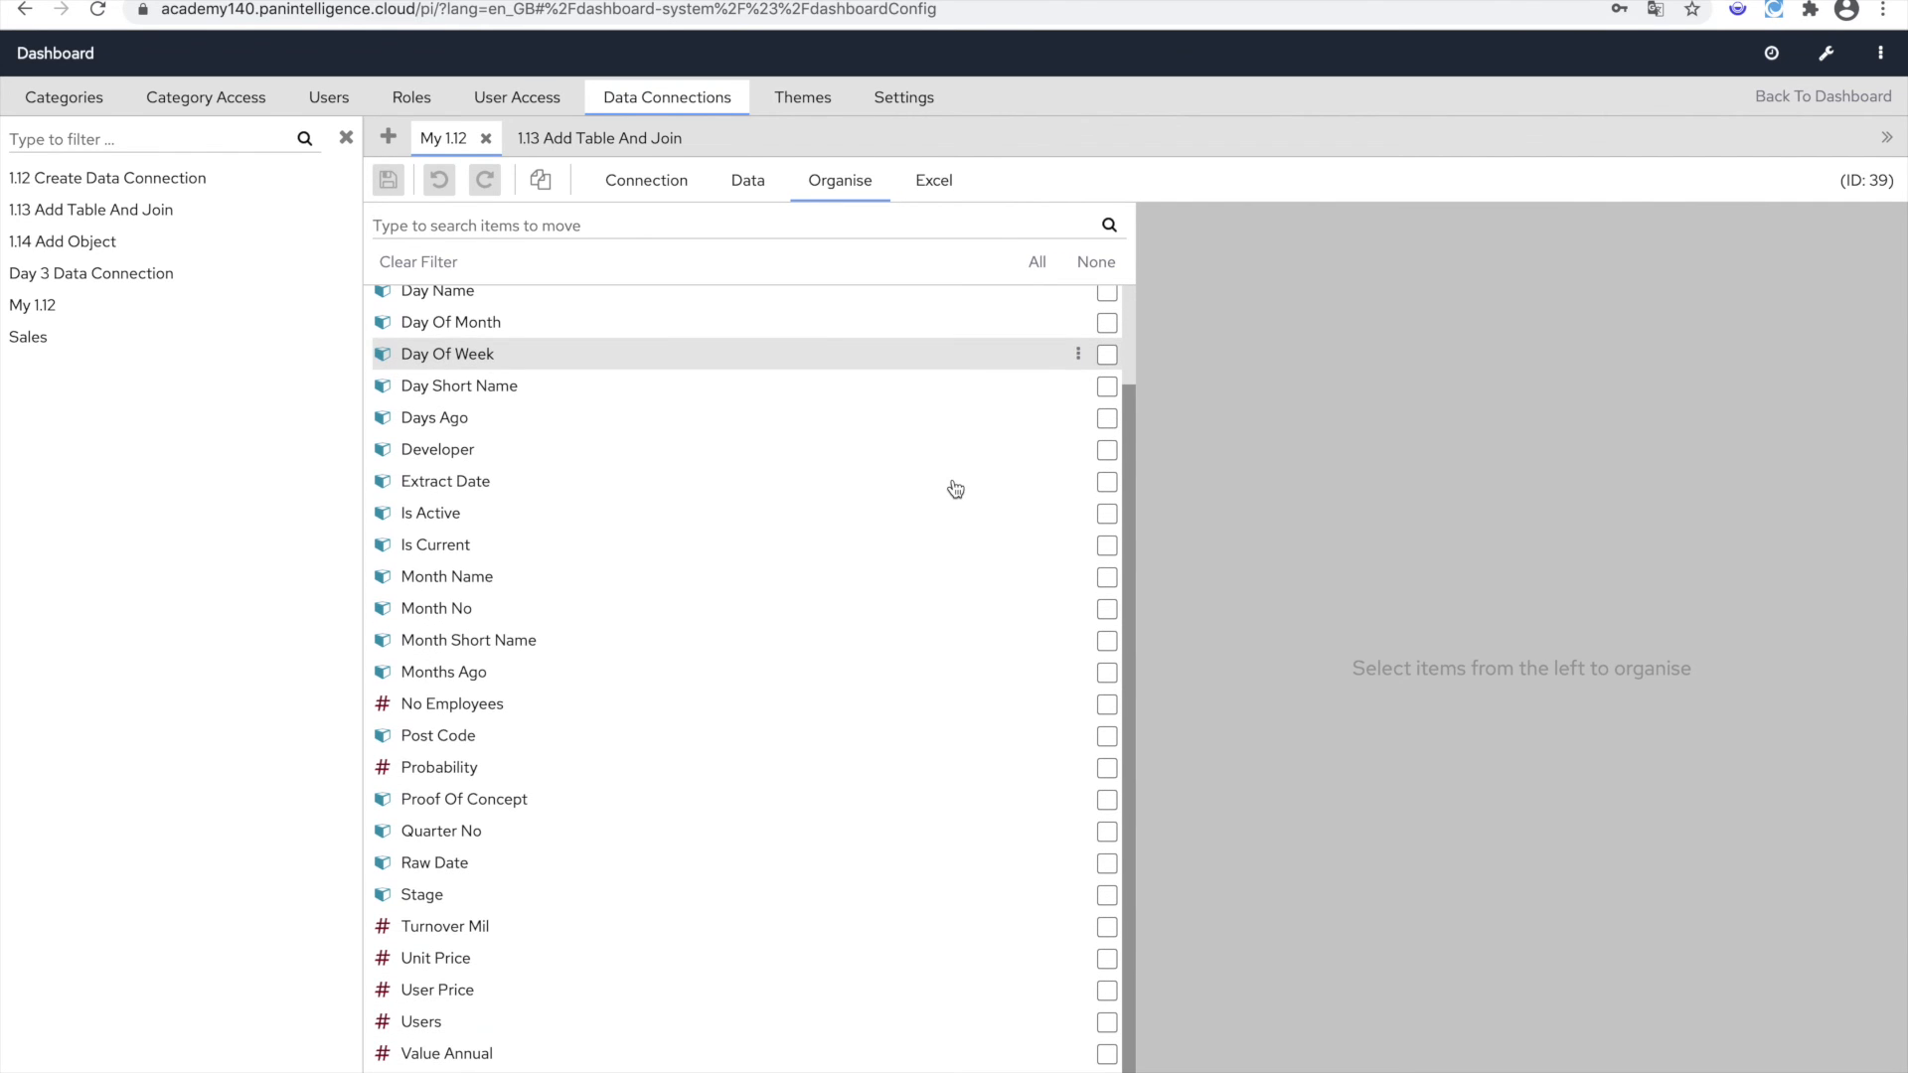
pyautogui.click(1107, 578)
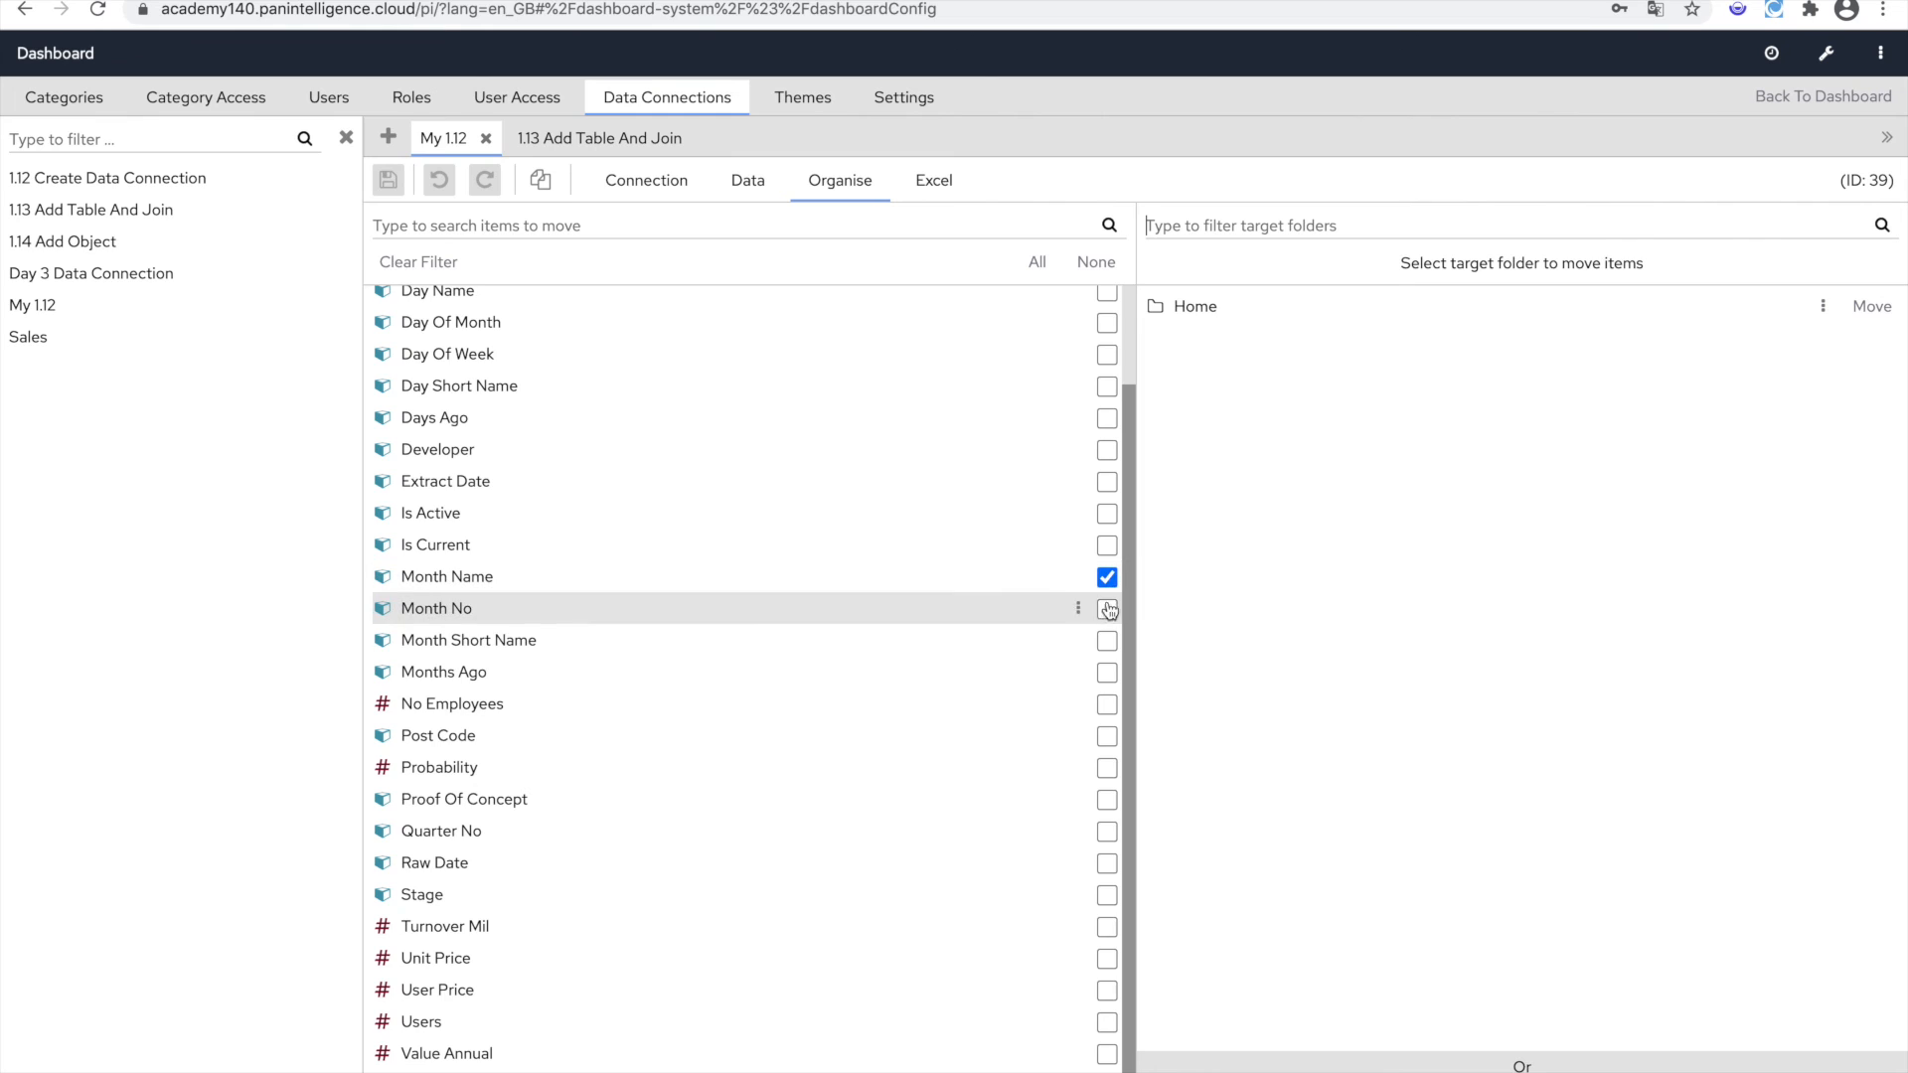
pyautogui.click(1107, 609)
pyautogui.click(1108, 641)
pyautogui.click(1107, 673)
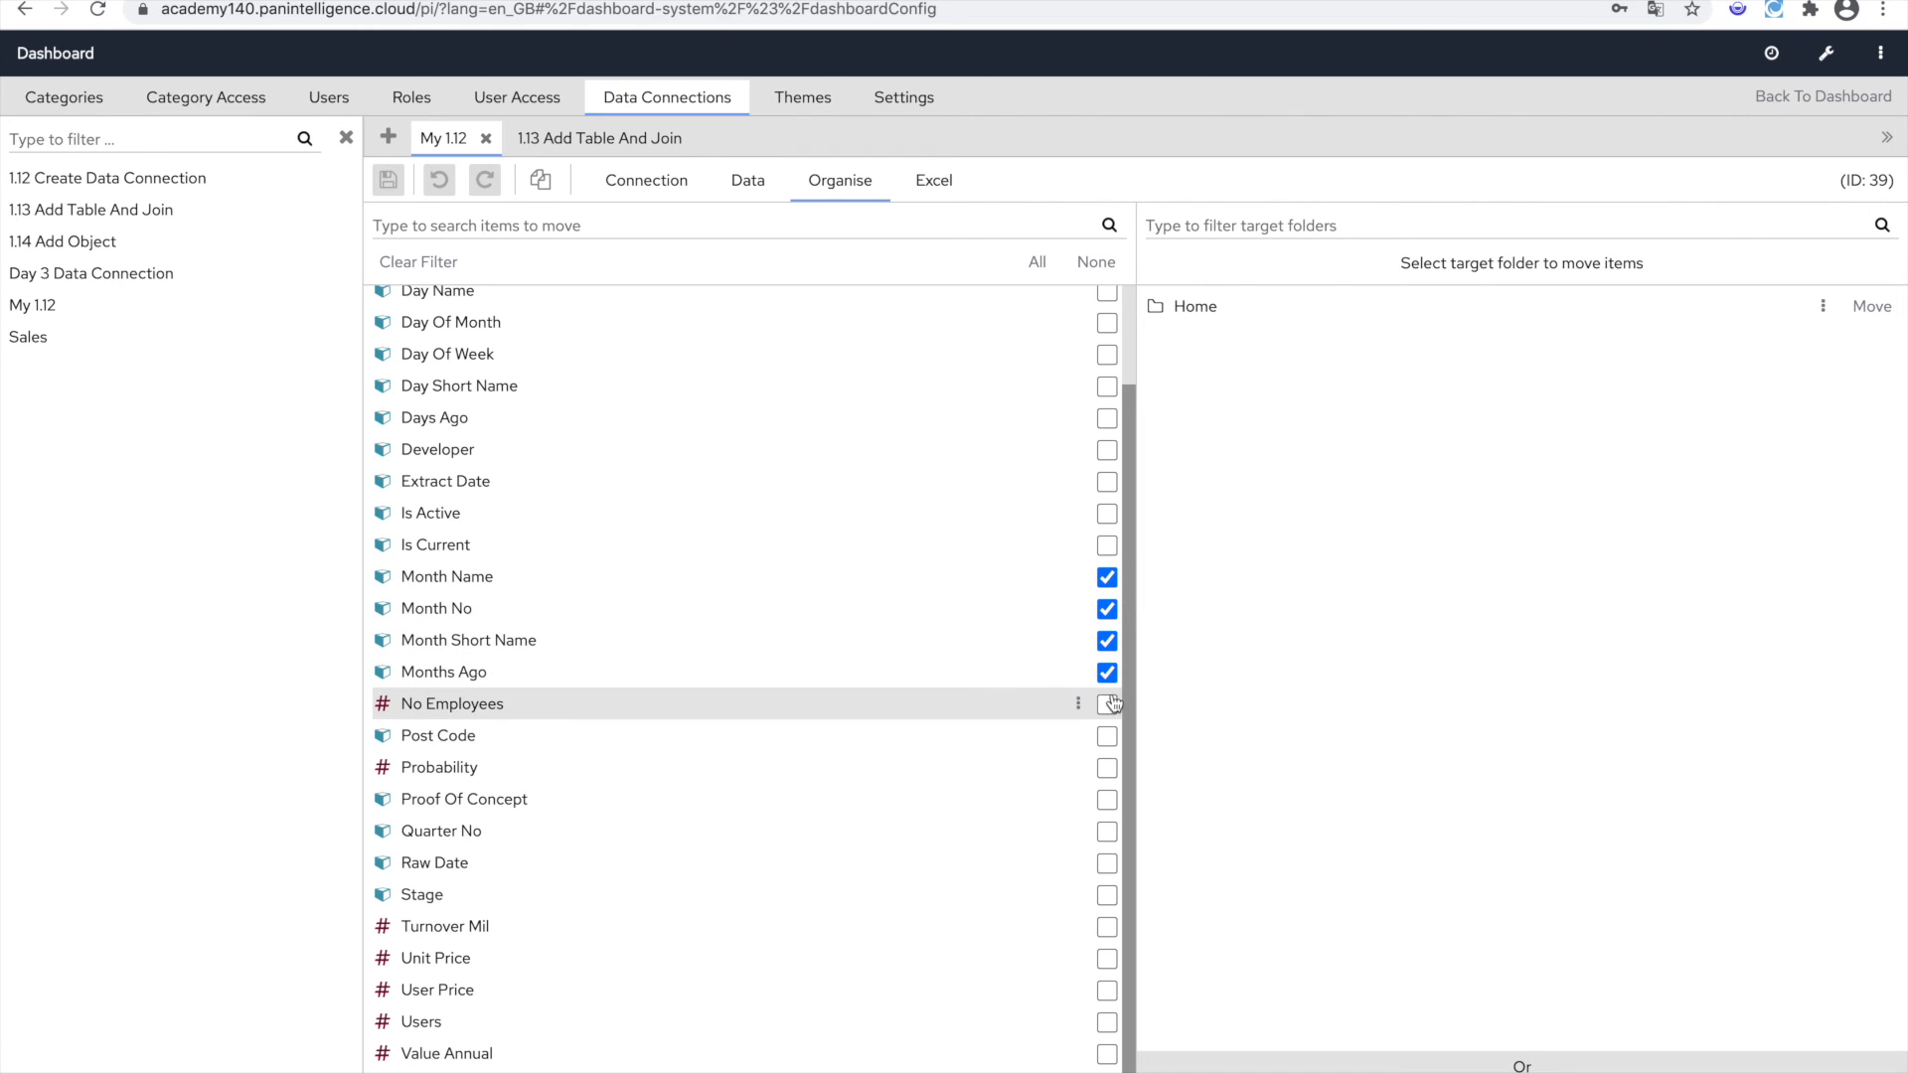
# Add Day Name, Day Of Month, Day Of Week, Day Short Name, Days Ago, Extract Date, Quarter No, Year No and Years Ago to the selection.
pyautogui.click(1107, 293)
pyautogui.click(1107, 323)
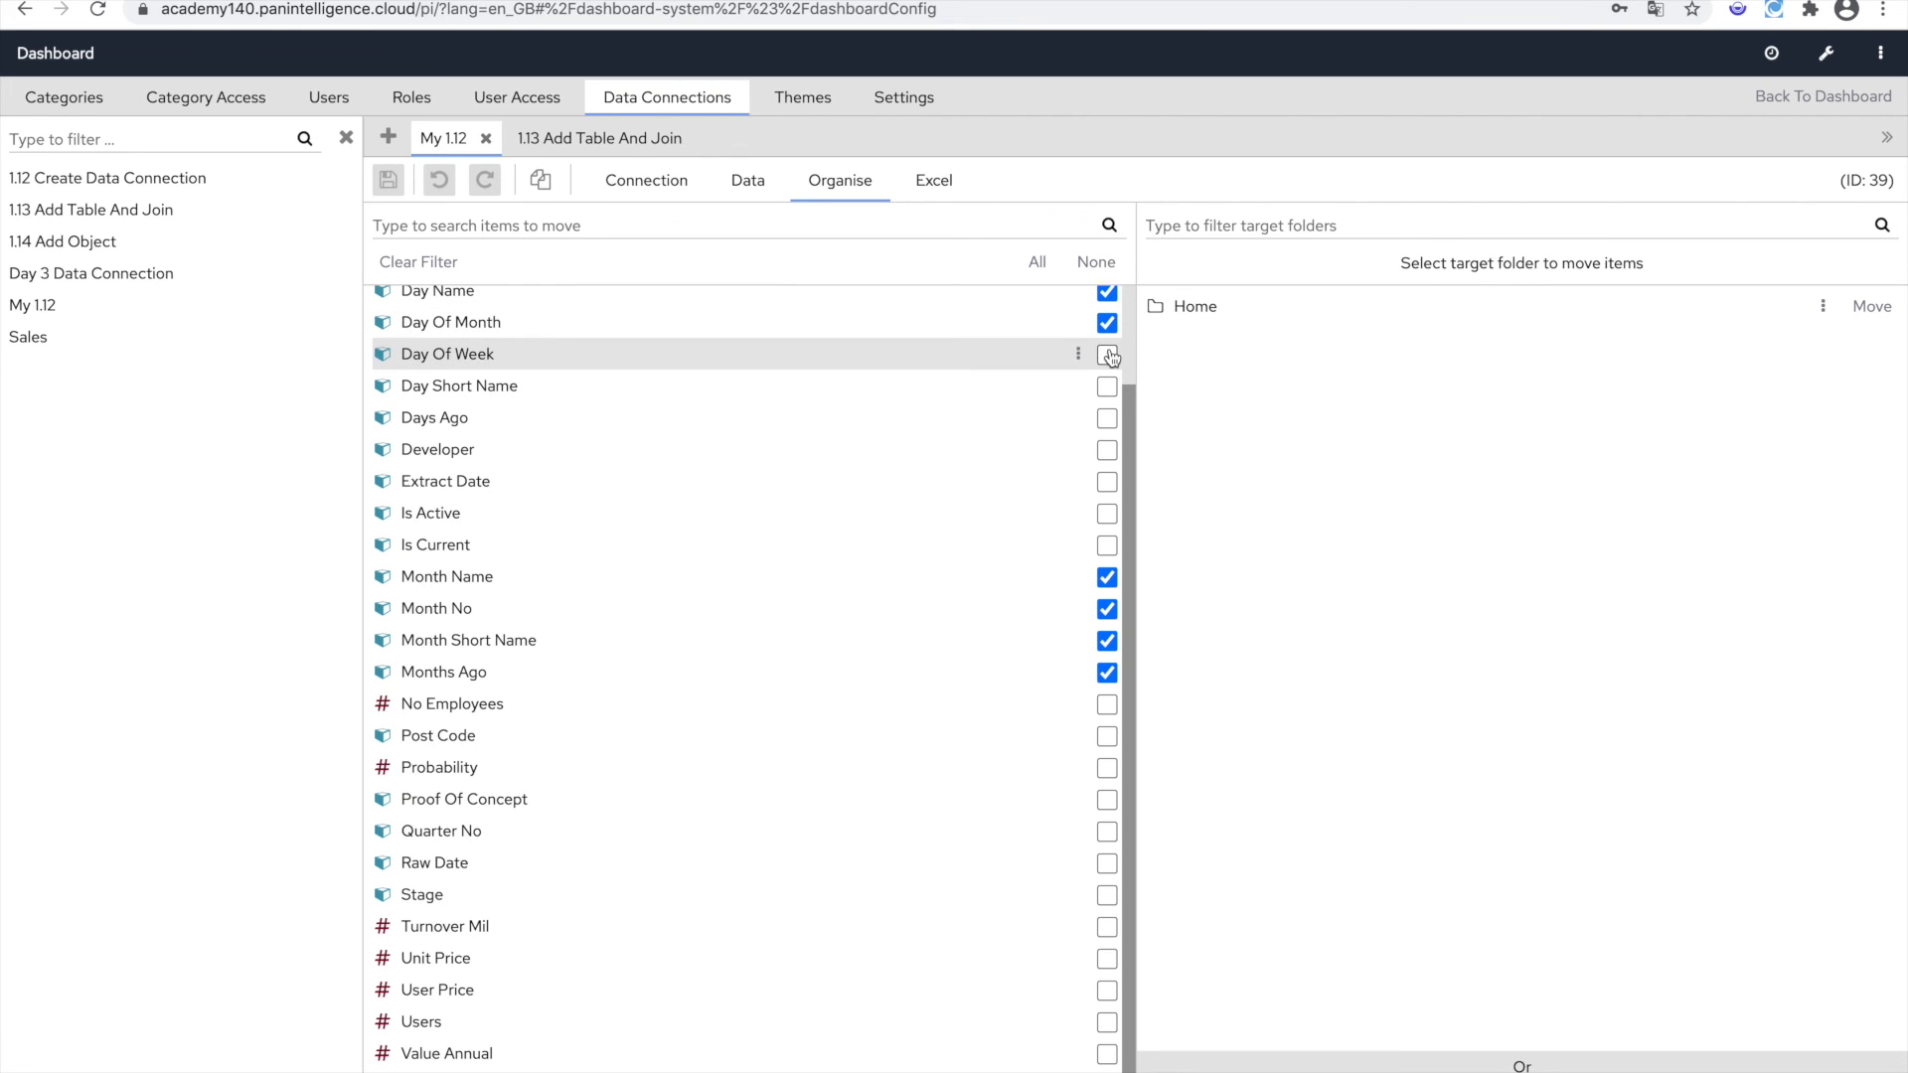
pyautogui.click(1108, 355)
pyautogui.click(1107, 387)
pyautogui.click(1107, 419)
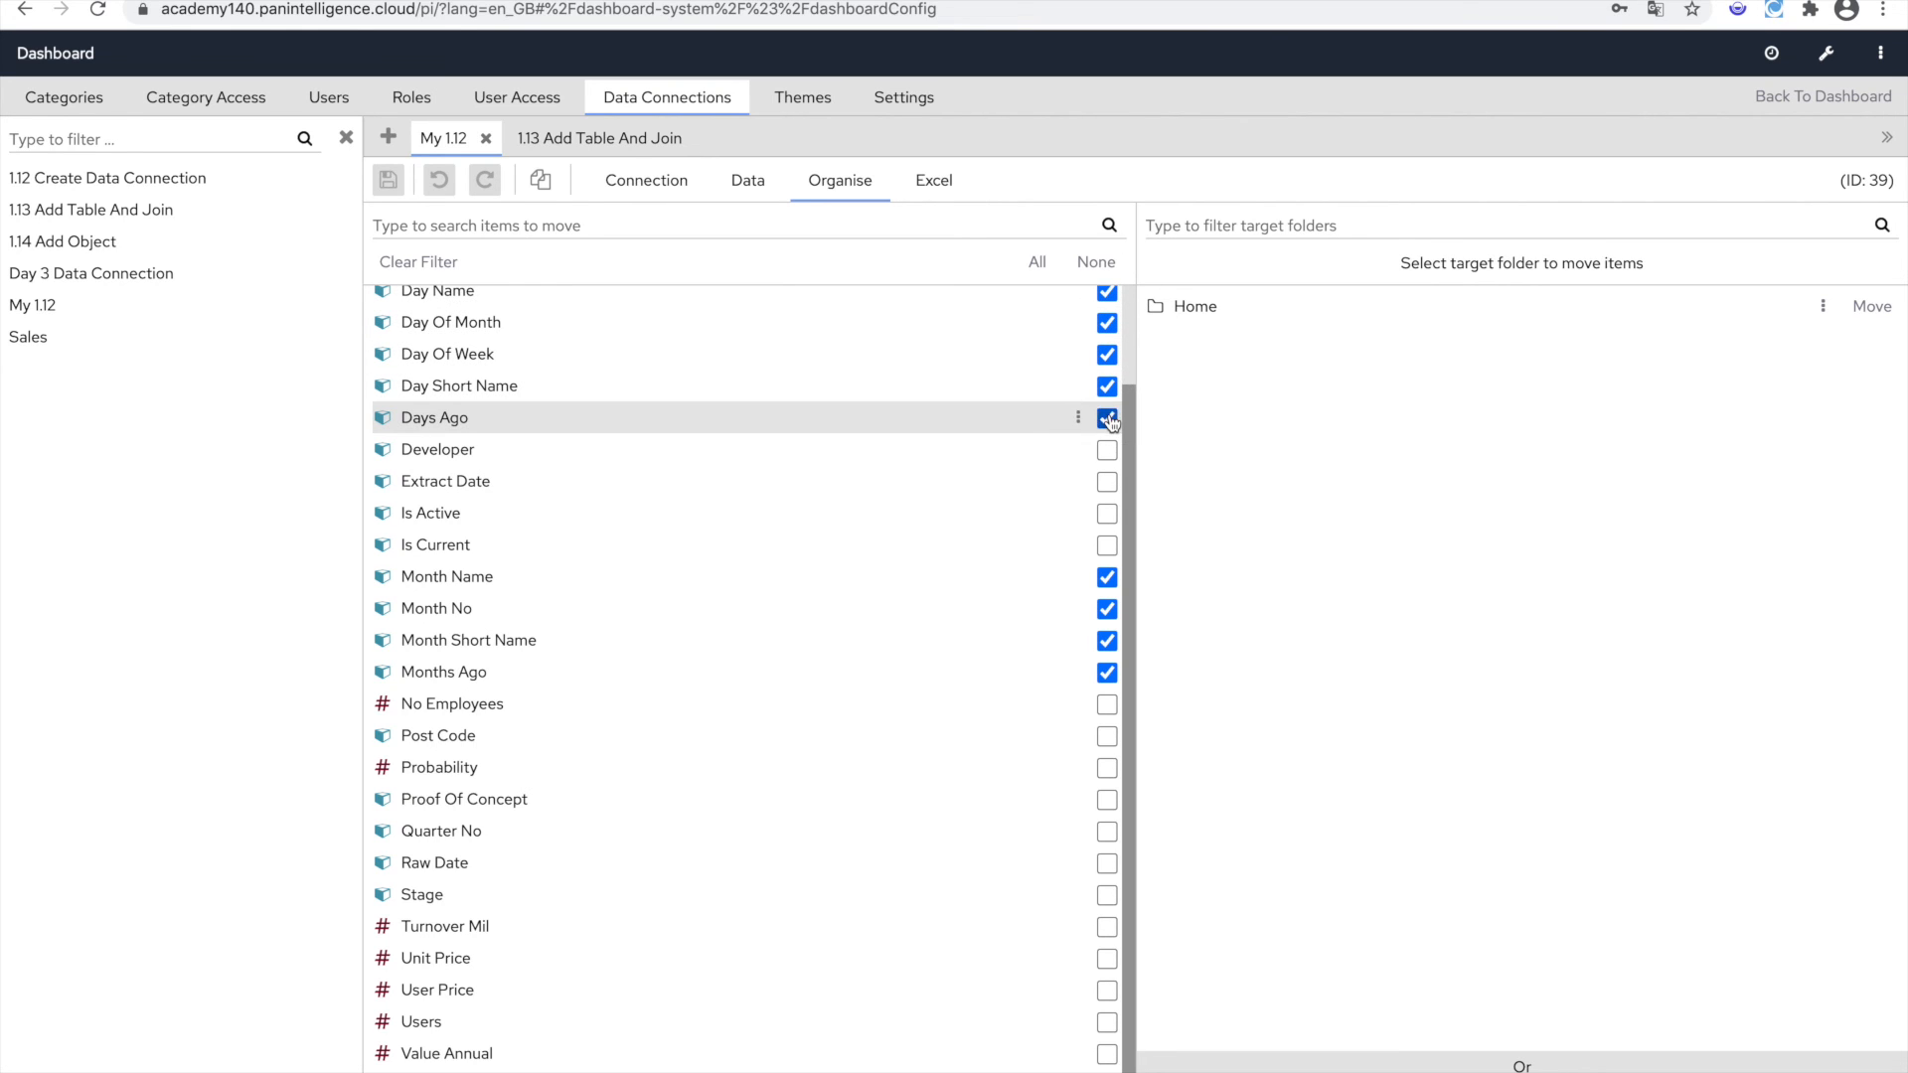
pyautogui.click(1109, 483)
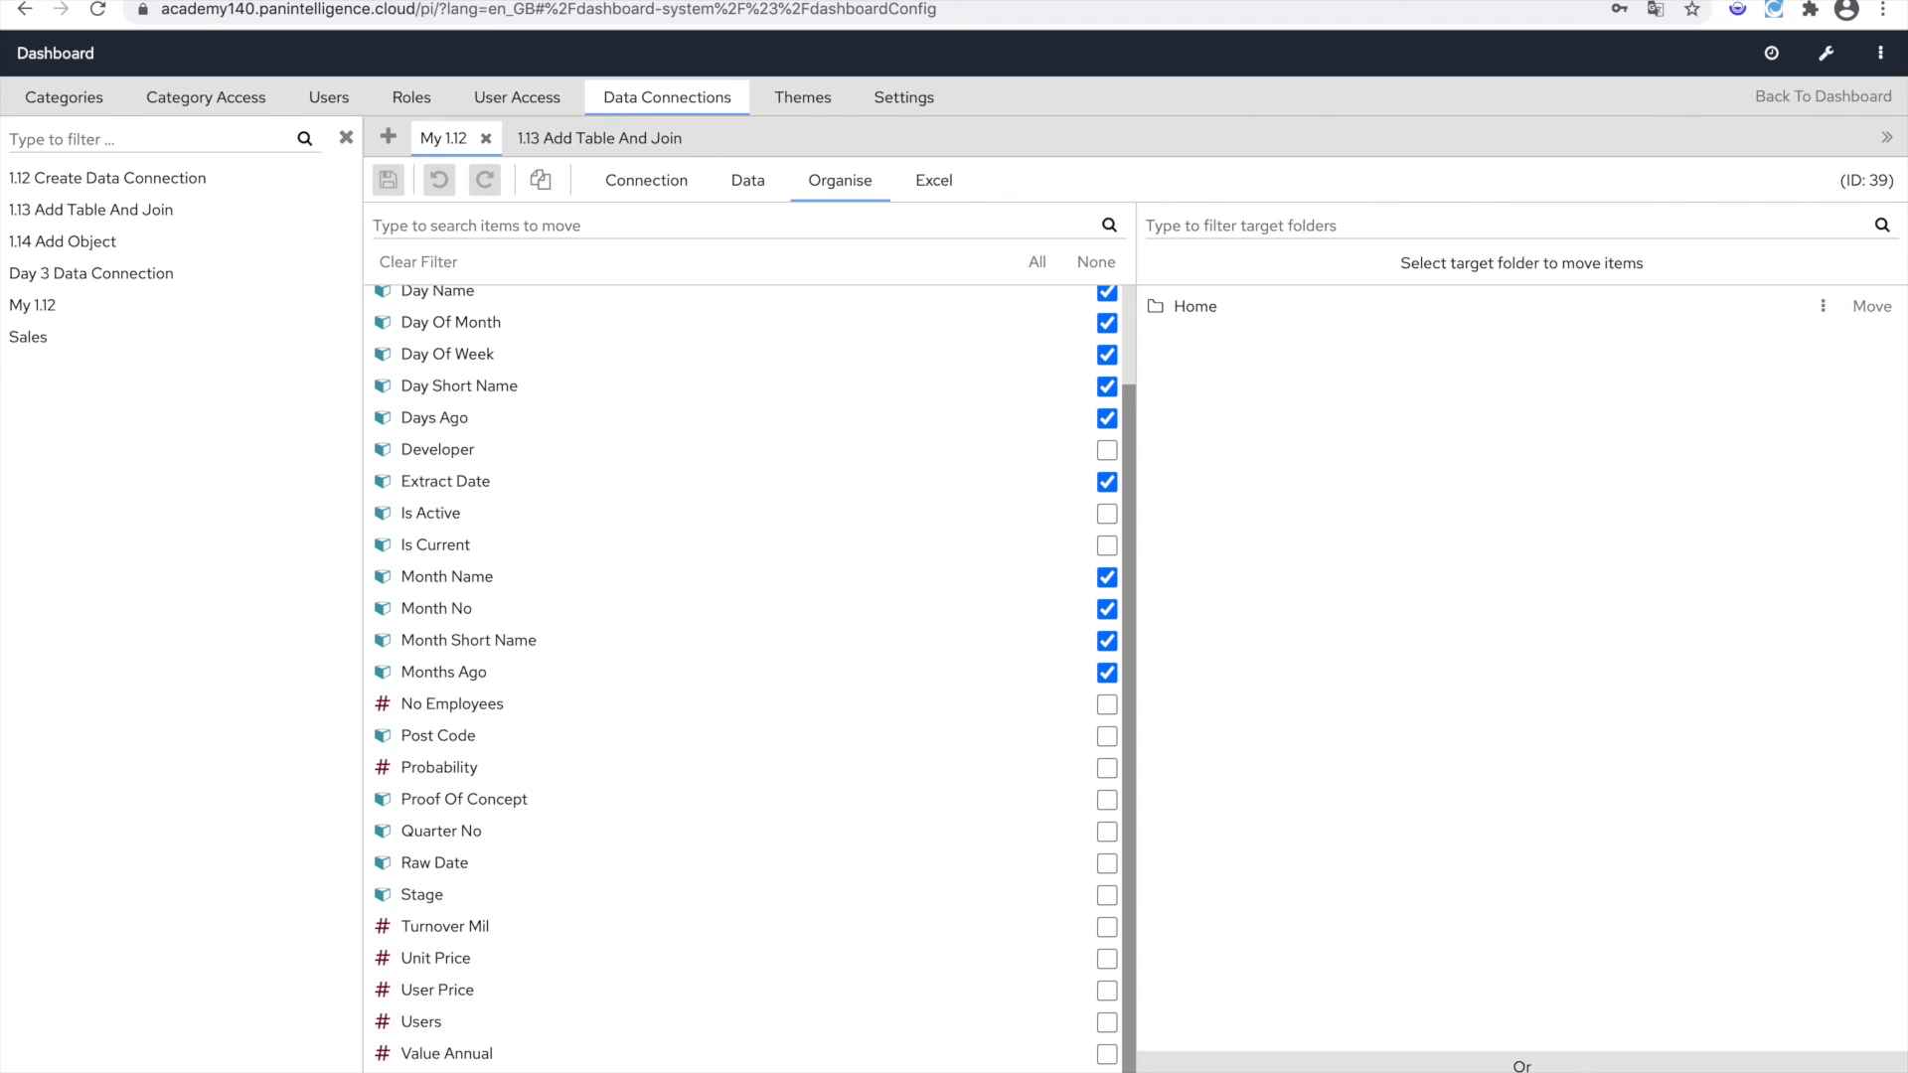
pyautogui.click(1109, 834)
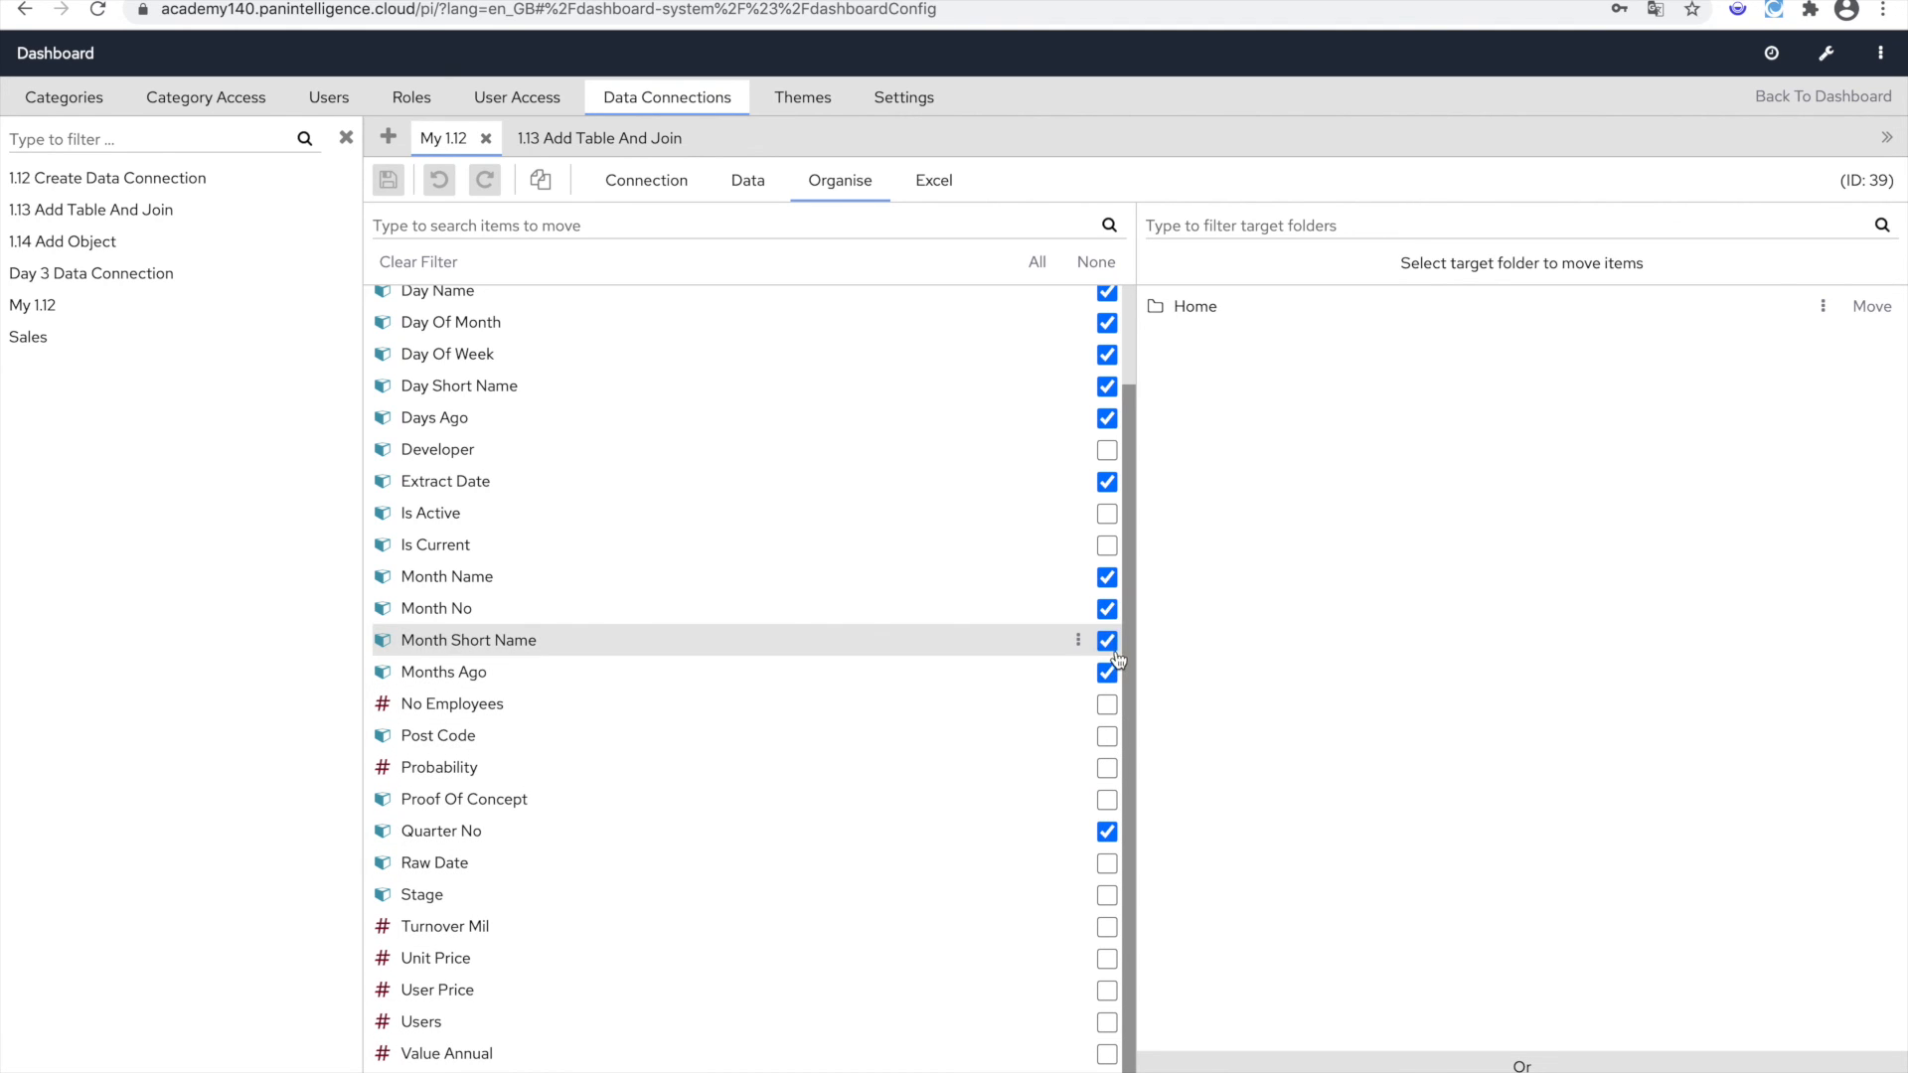
# Create a sub folder named "Created Date" under Home, kept in the customers table.
pyautogui.click(1824, 308)
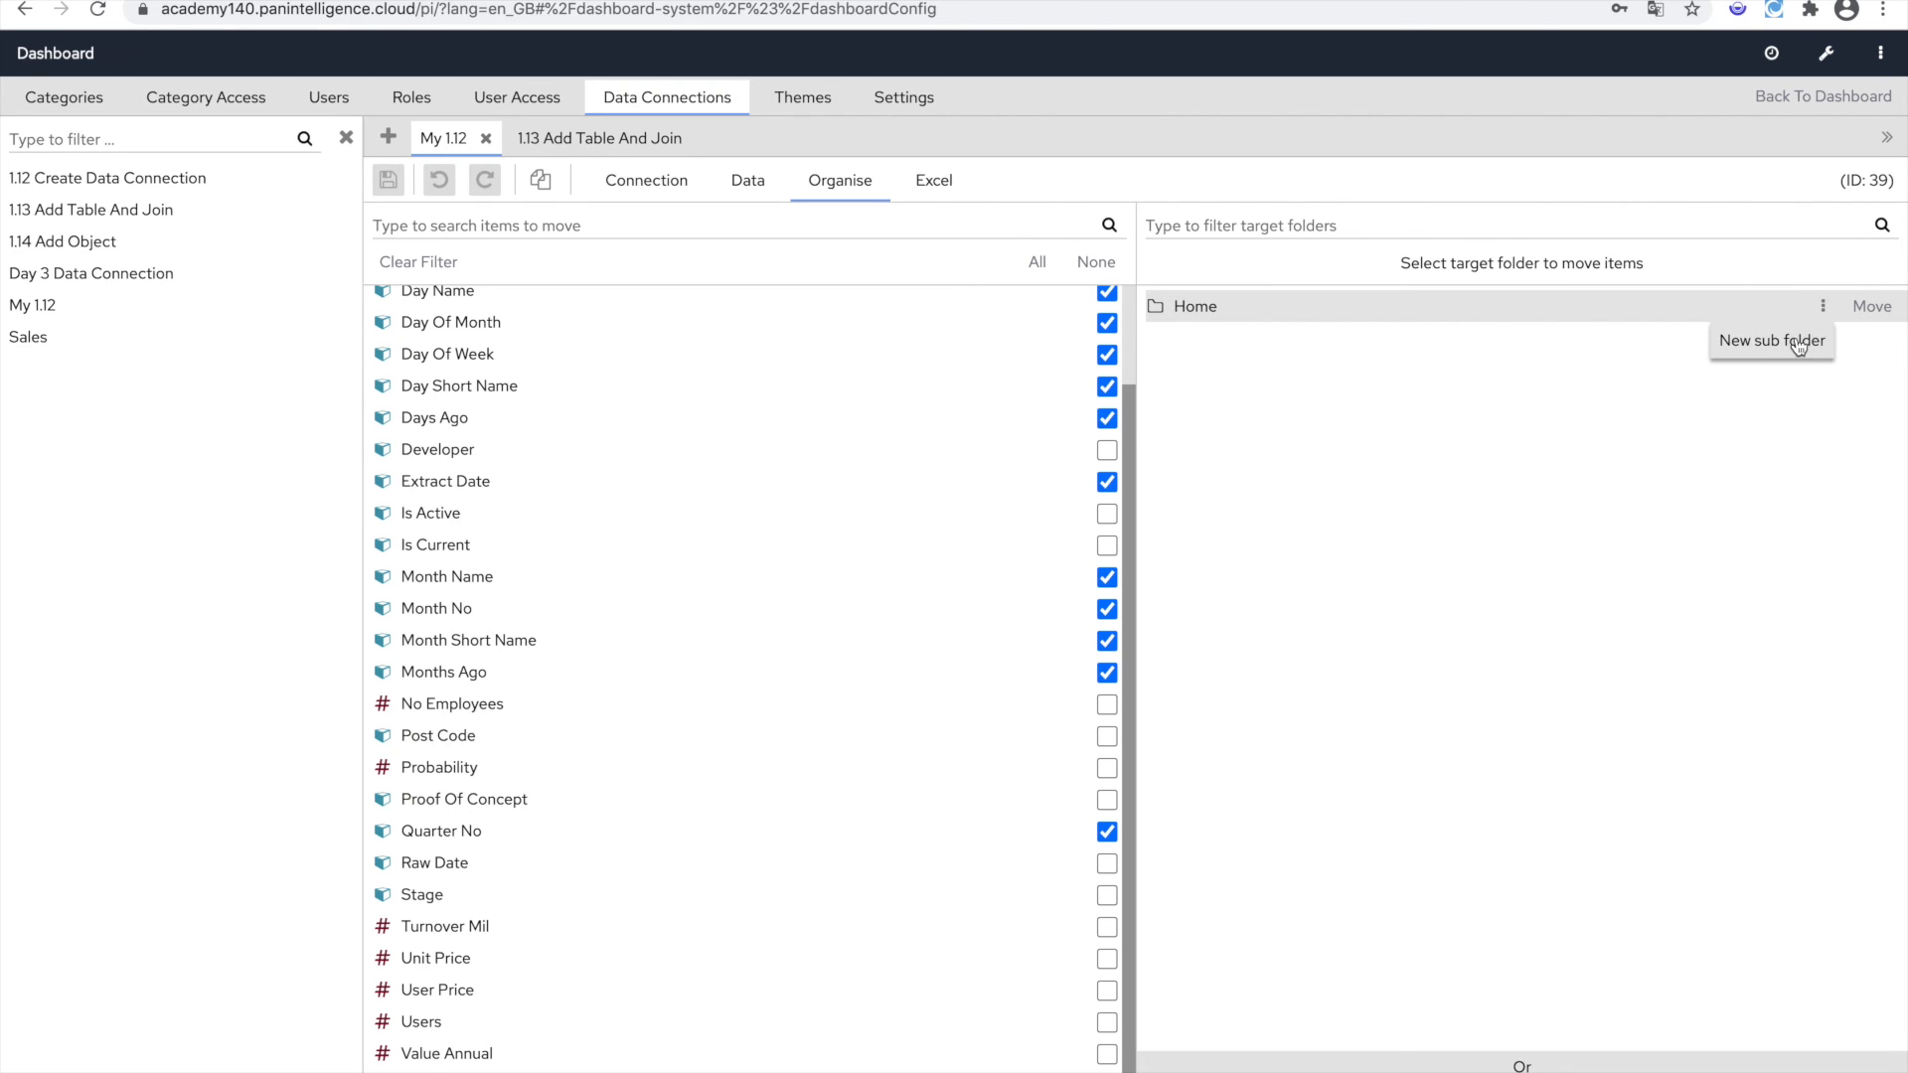
pyautogui.click(1797, 341)
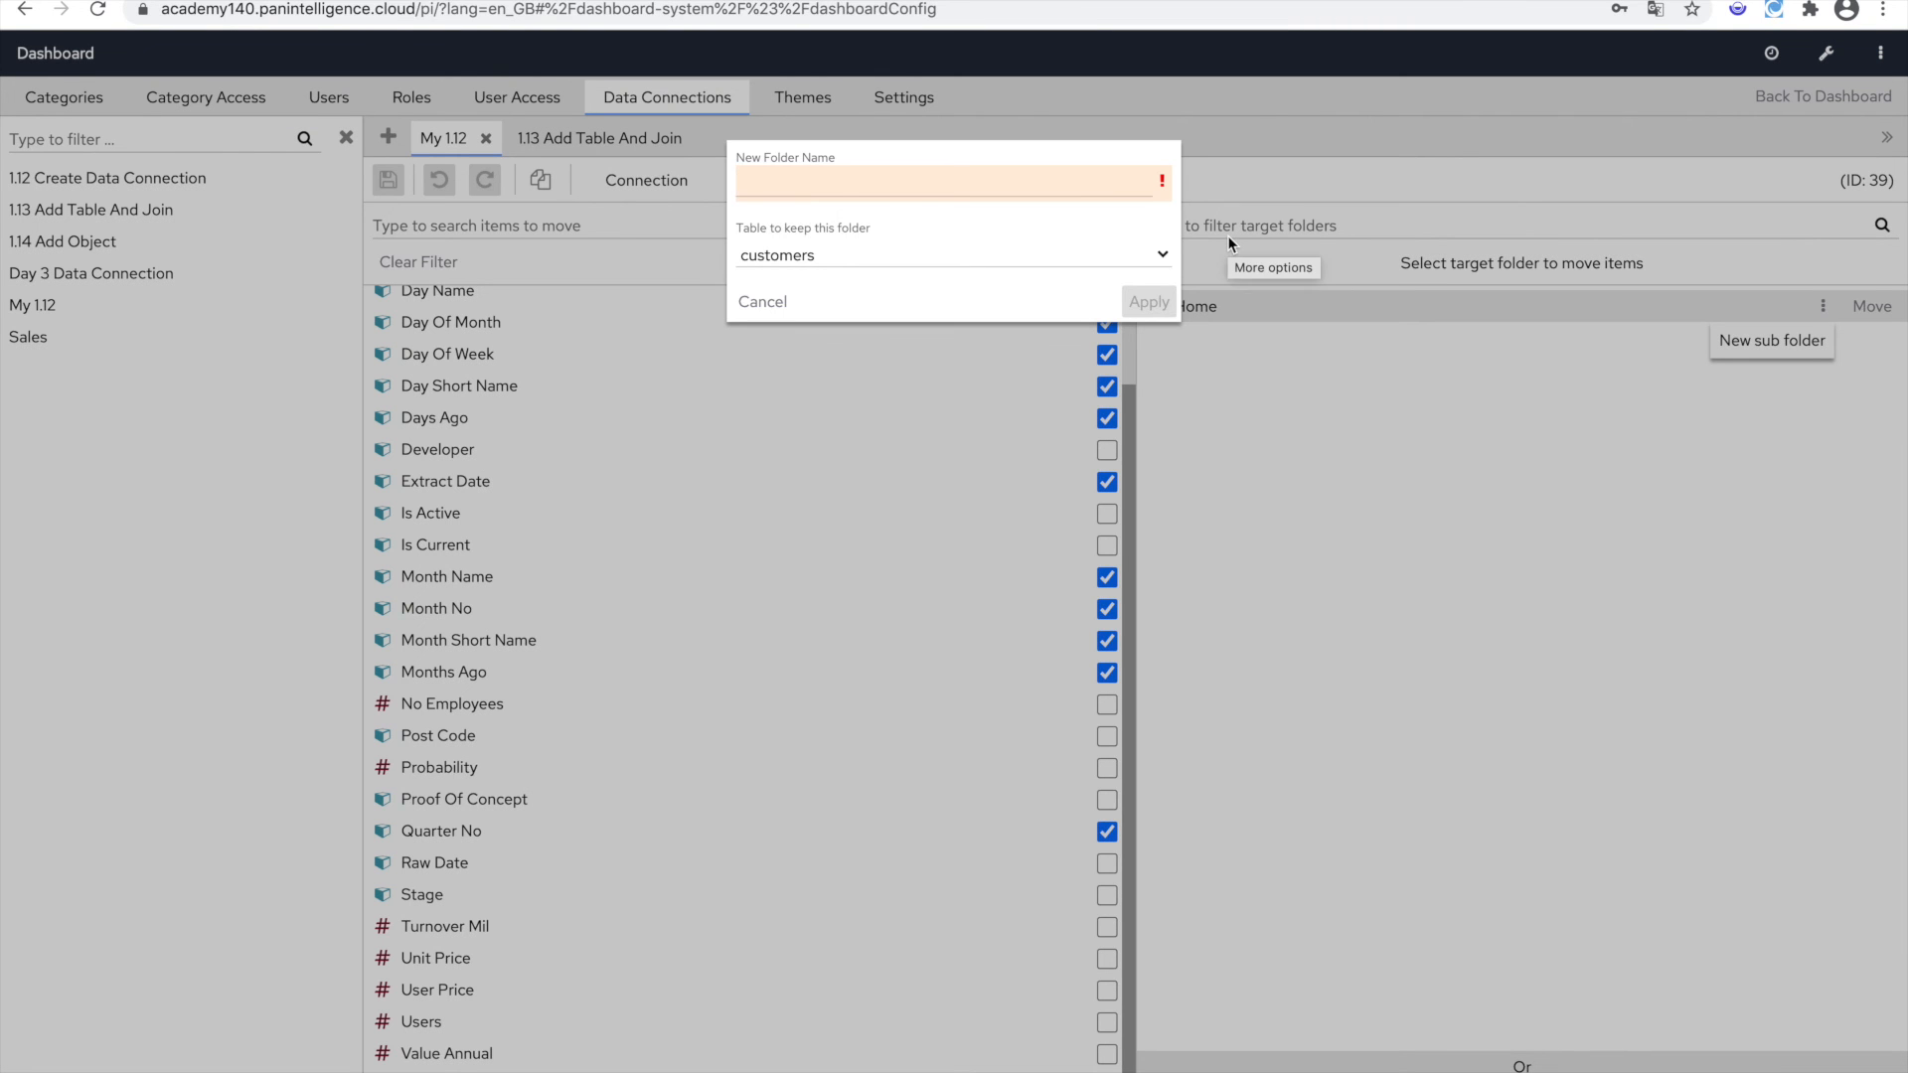
pyautogui.write('Created Date')
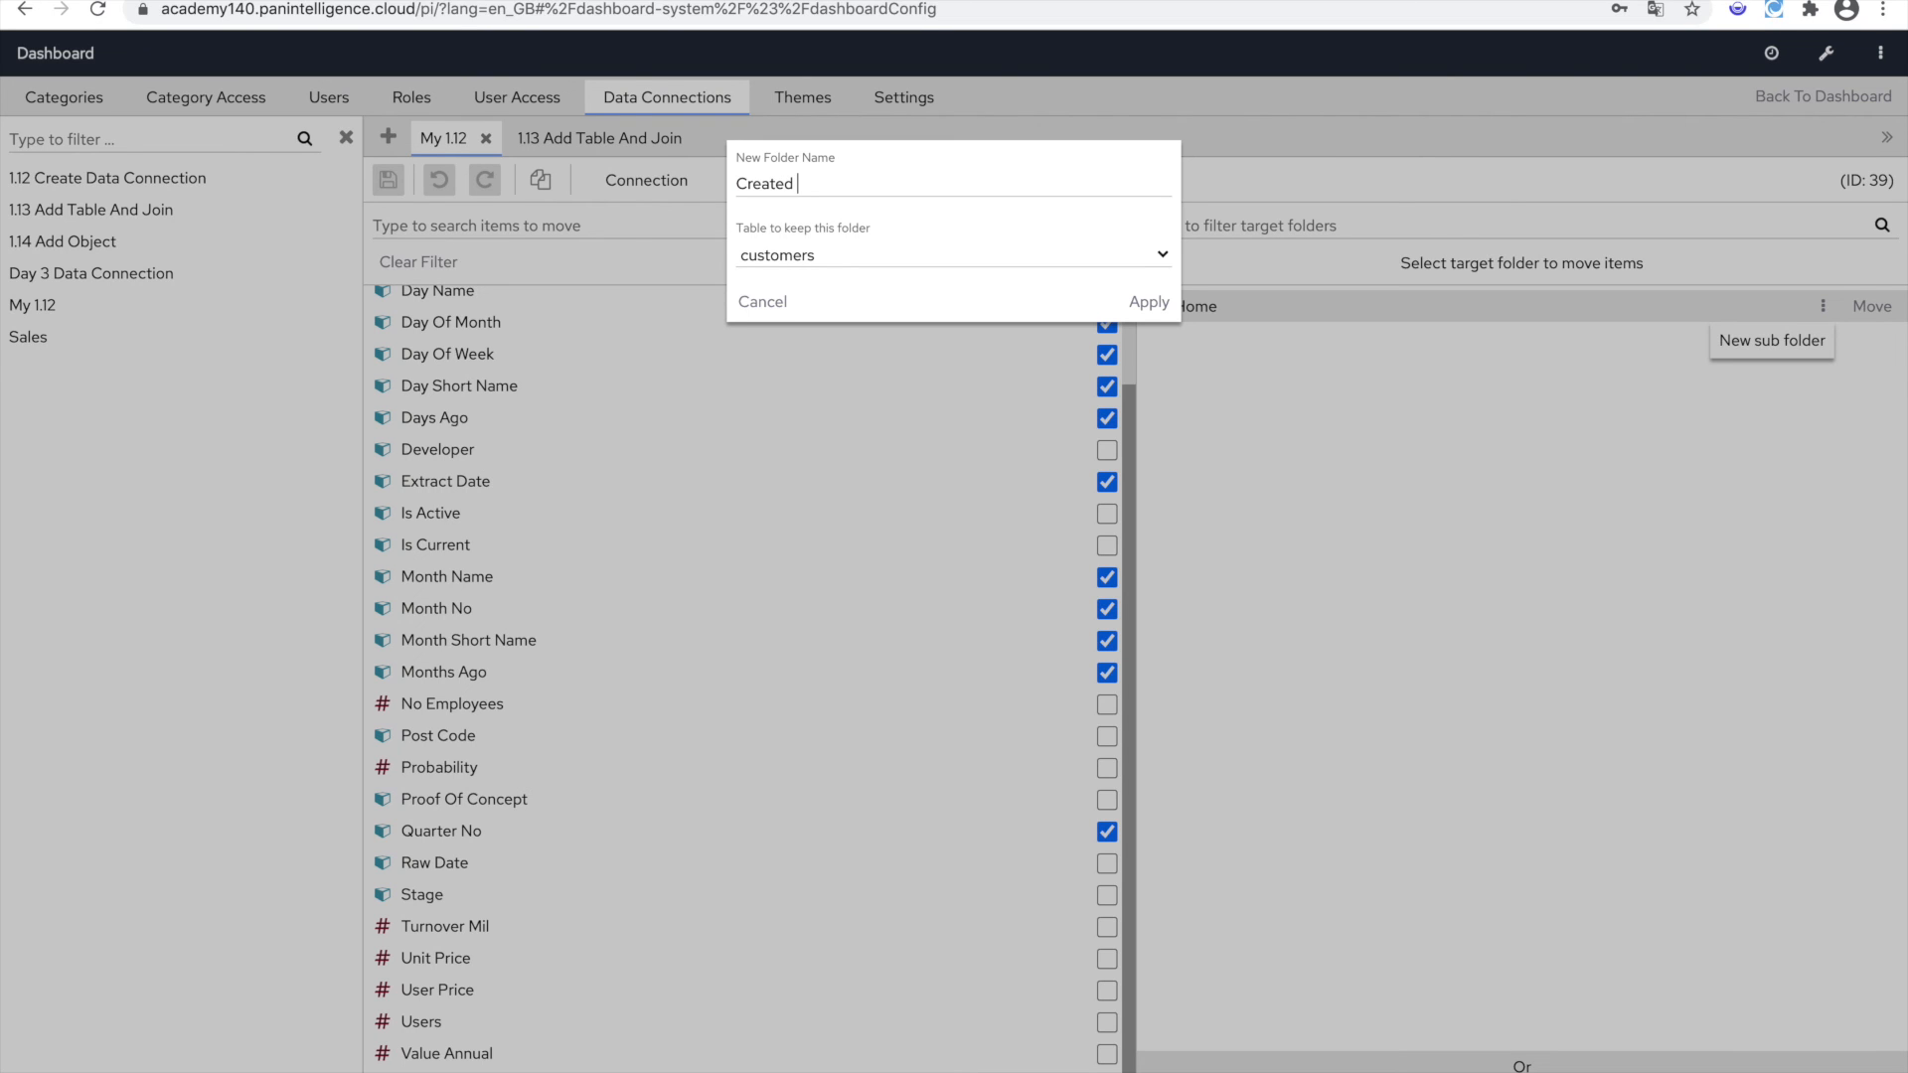
pyautogui.click(1148, 302)
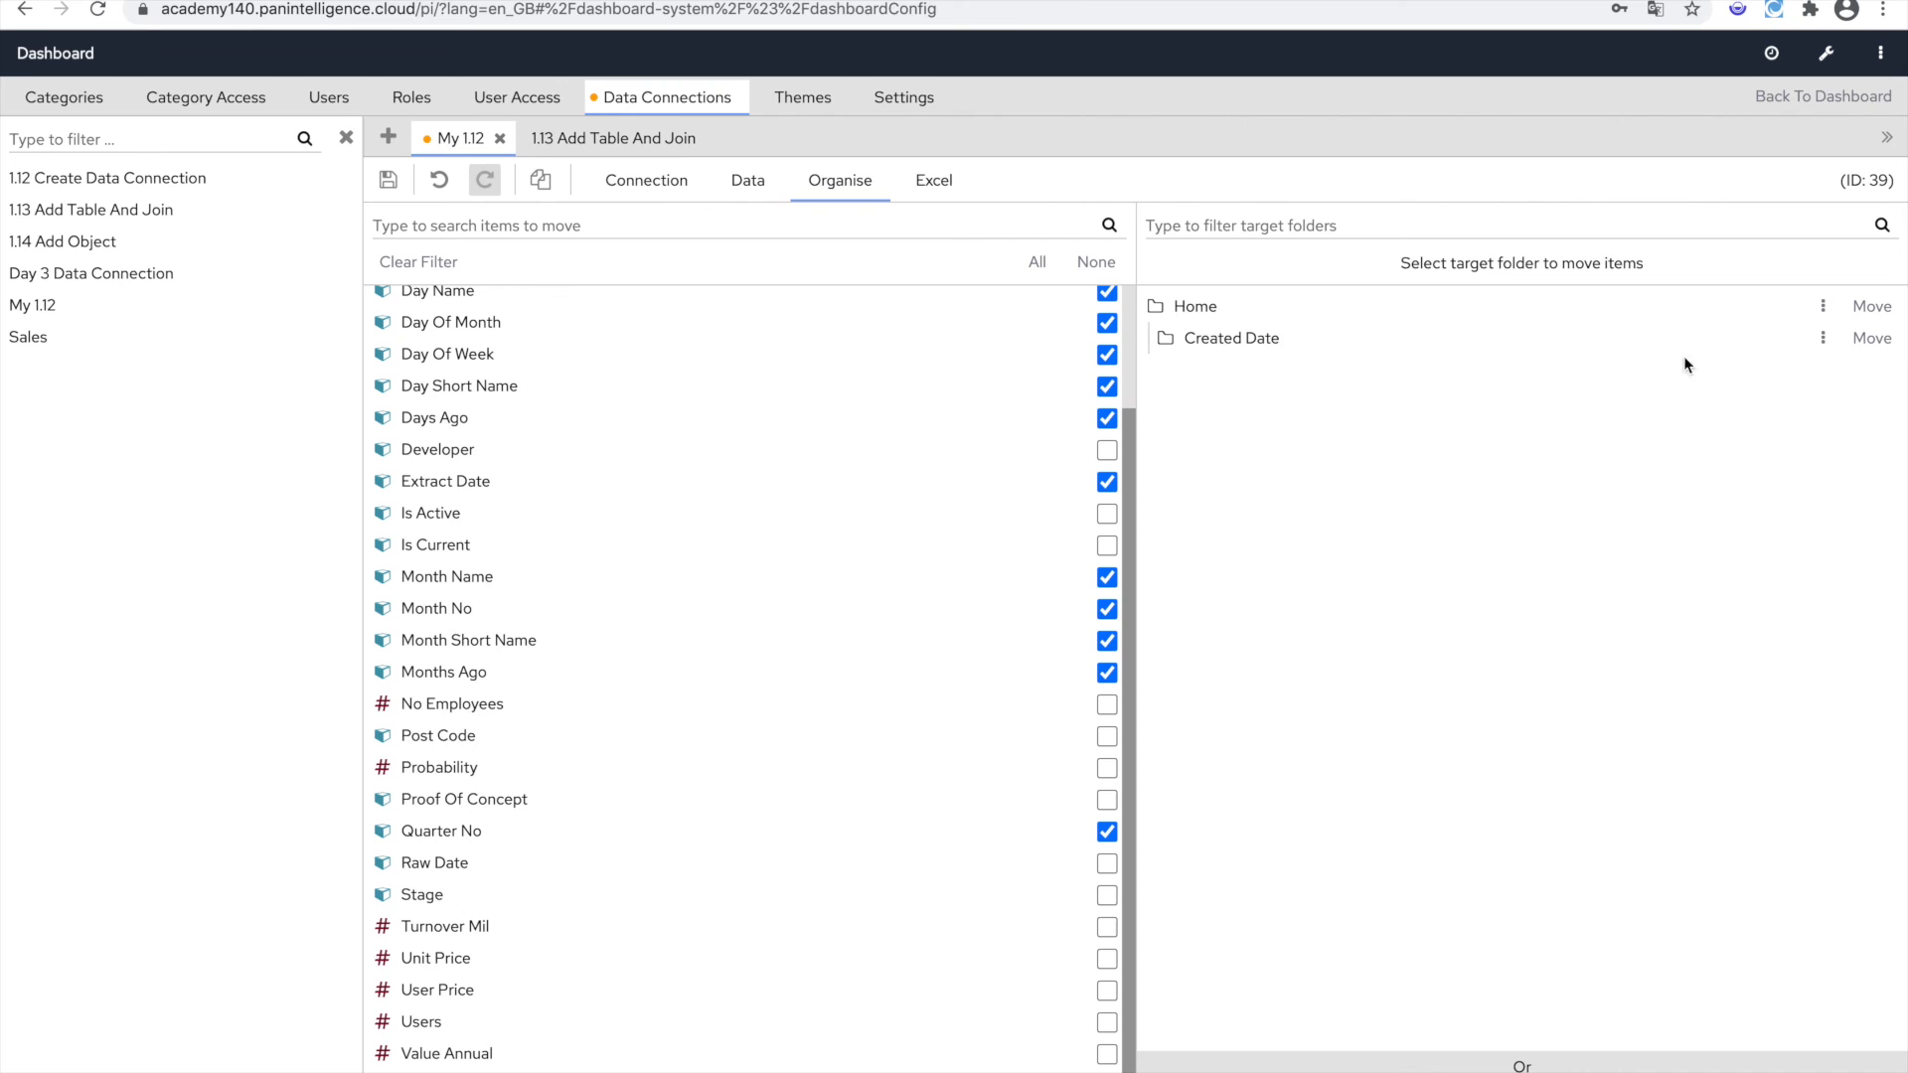
# Move the selected date fields into the Created Date folder and save the My 1.12 data connection.
pyautogui.click(1872, 339)
pyautogui.scroll(2, 896, 460)
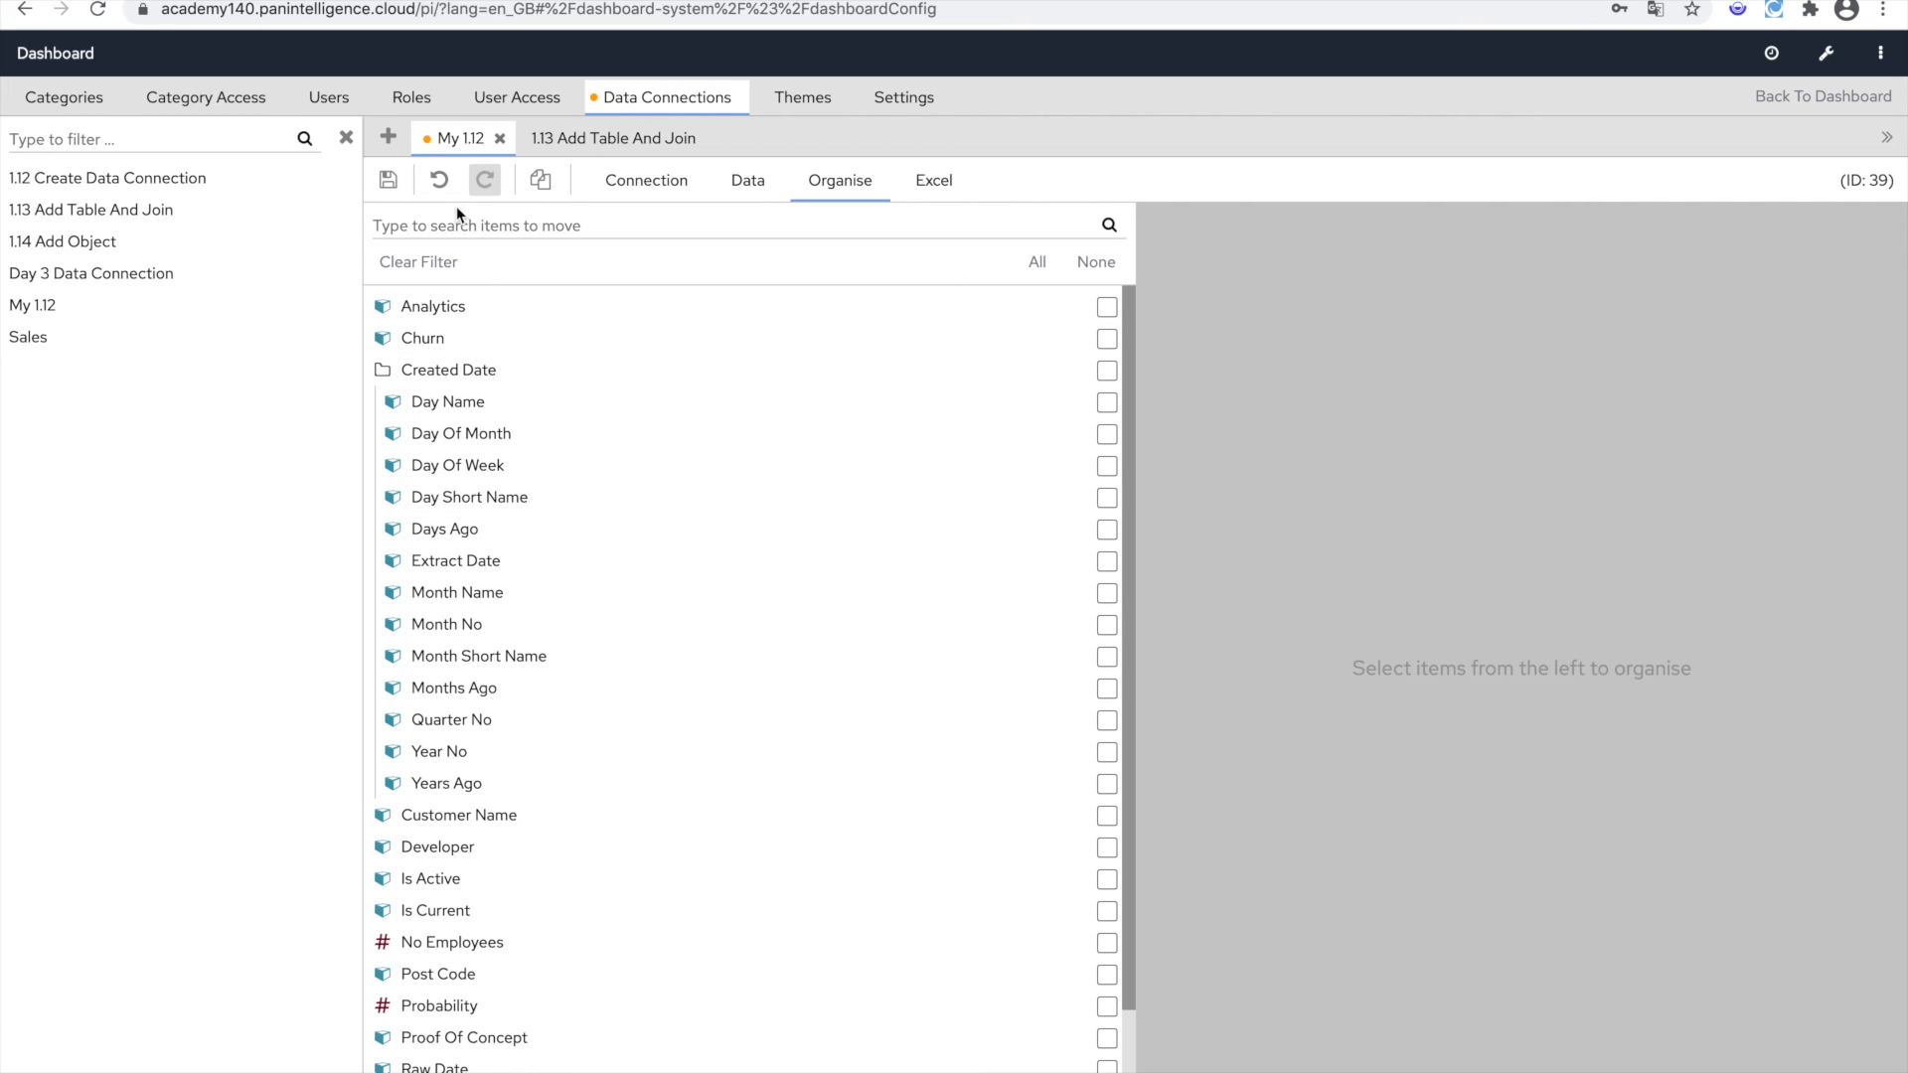
pyautogui.click(387, 182)
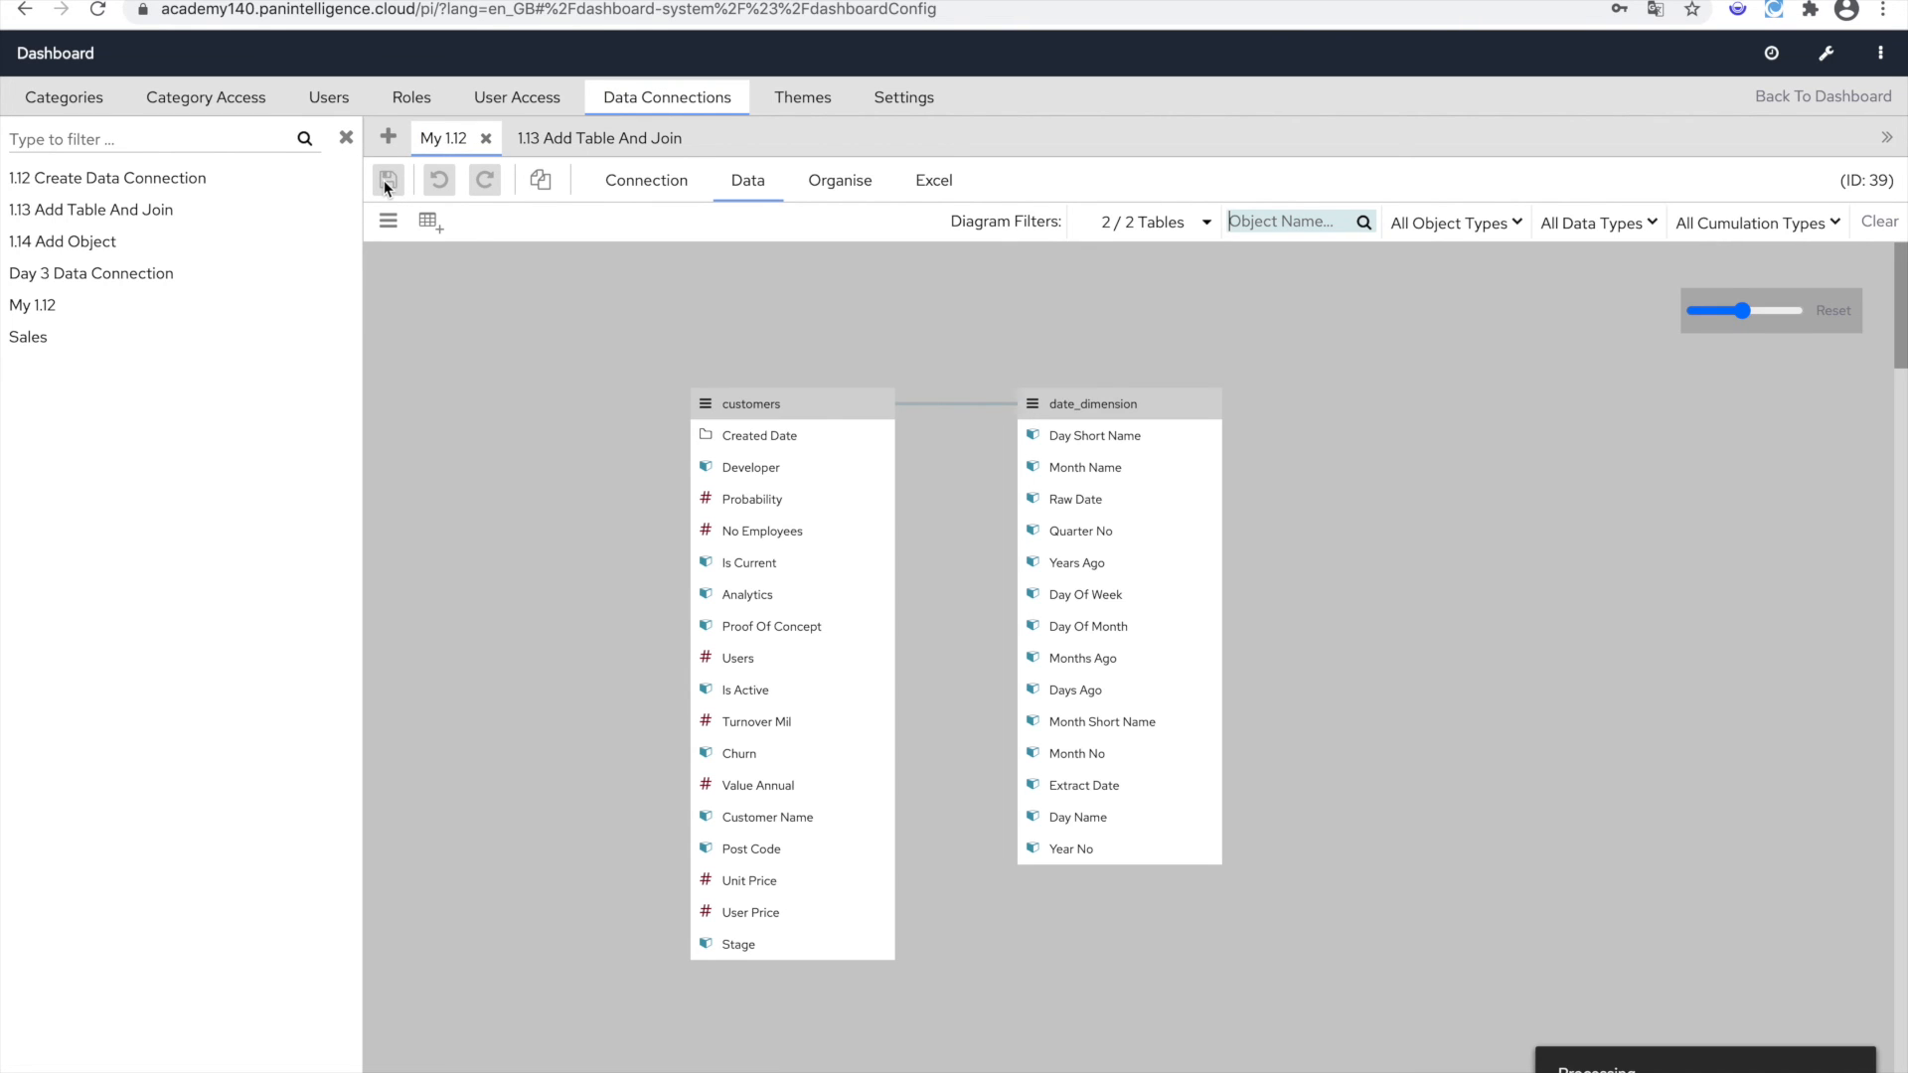
# Return to the example chart, review the fields grouped in its Created Date folder, and close the chart editor.
pyautogui.click(1824, 96)
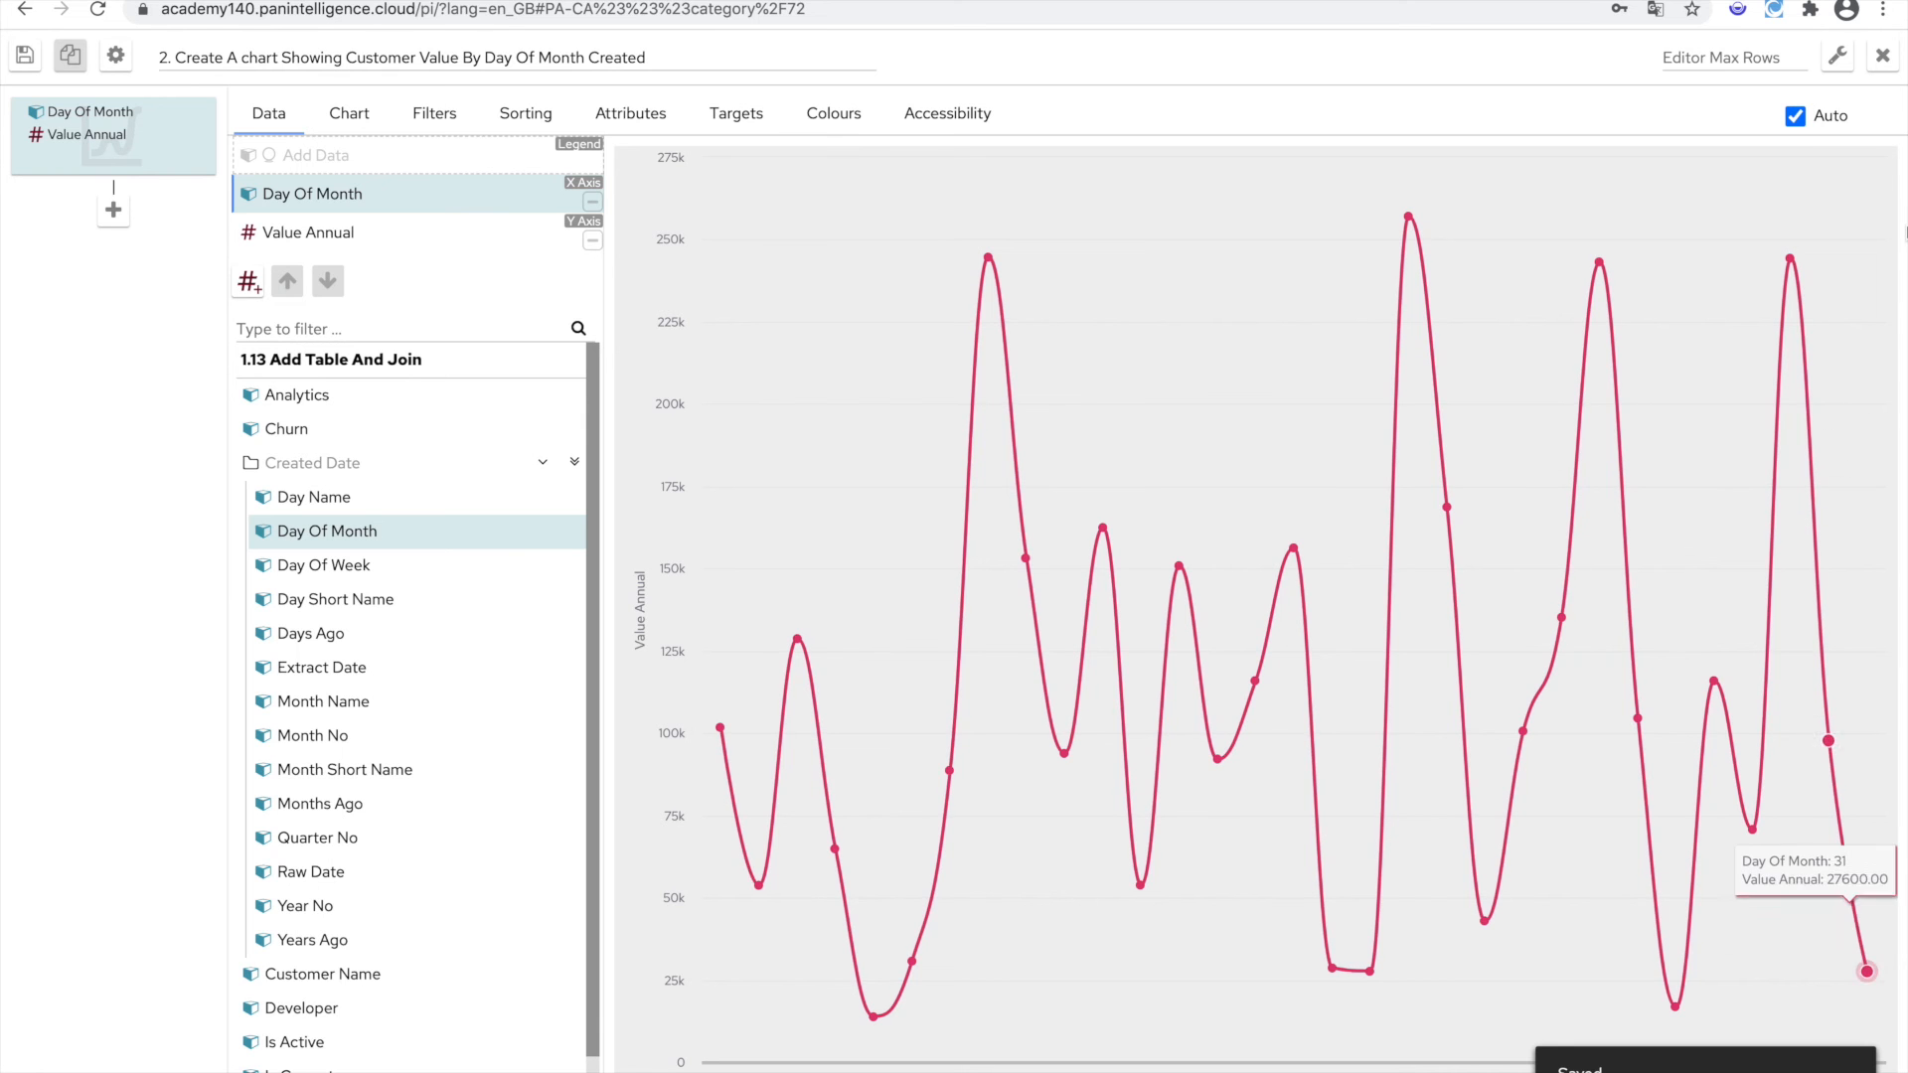
pyautogui.click(542, 463)
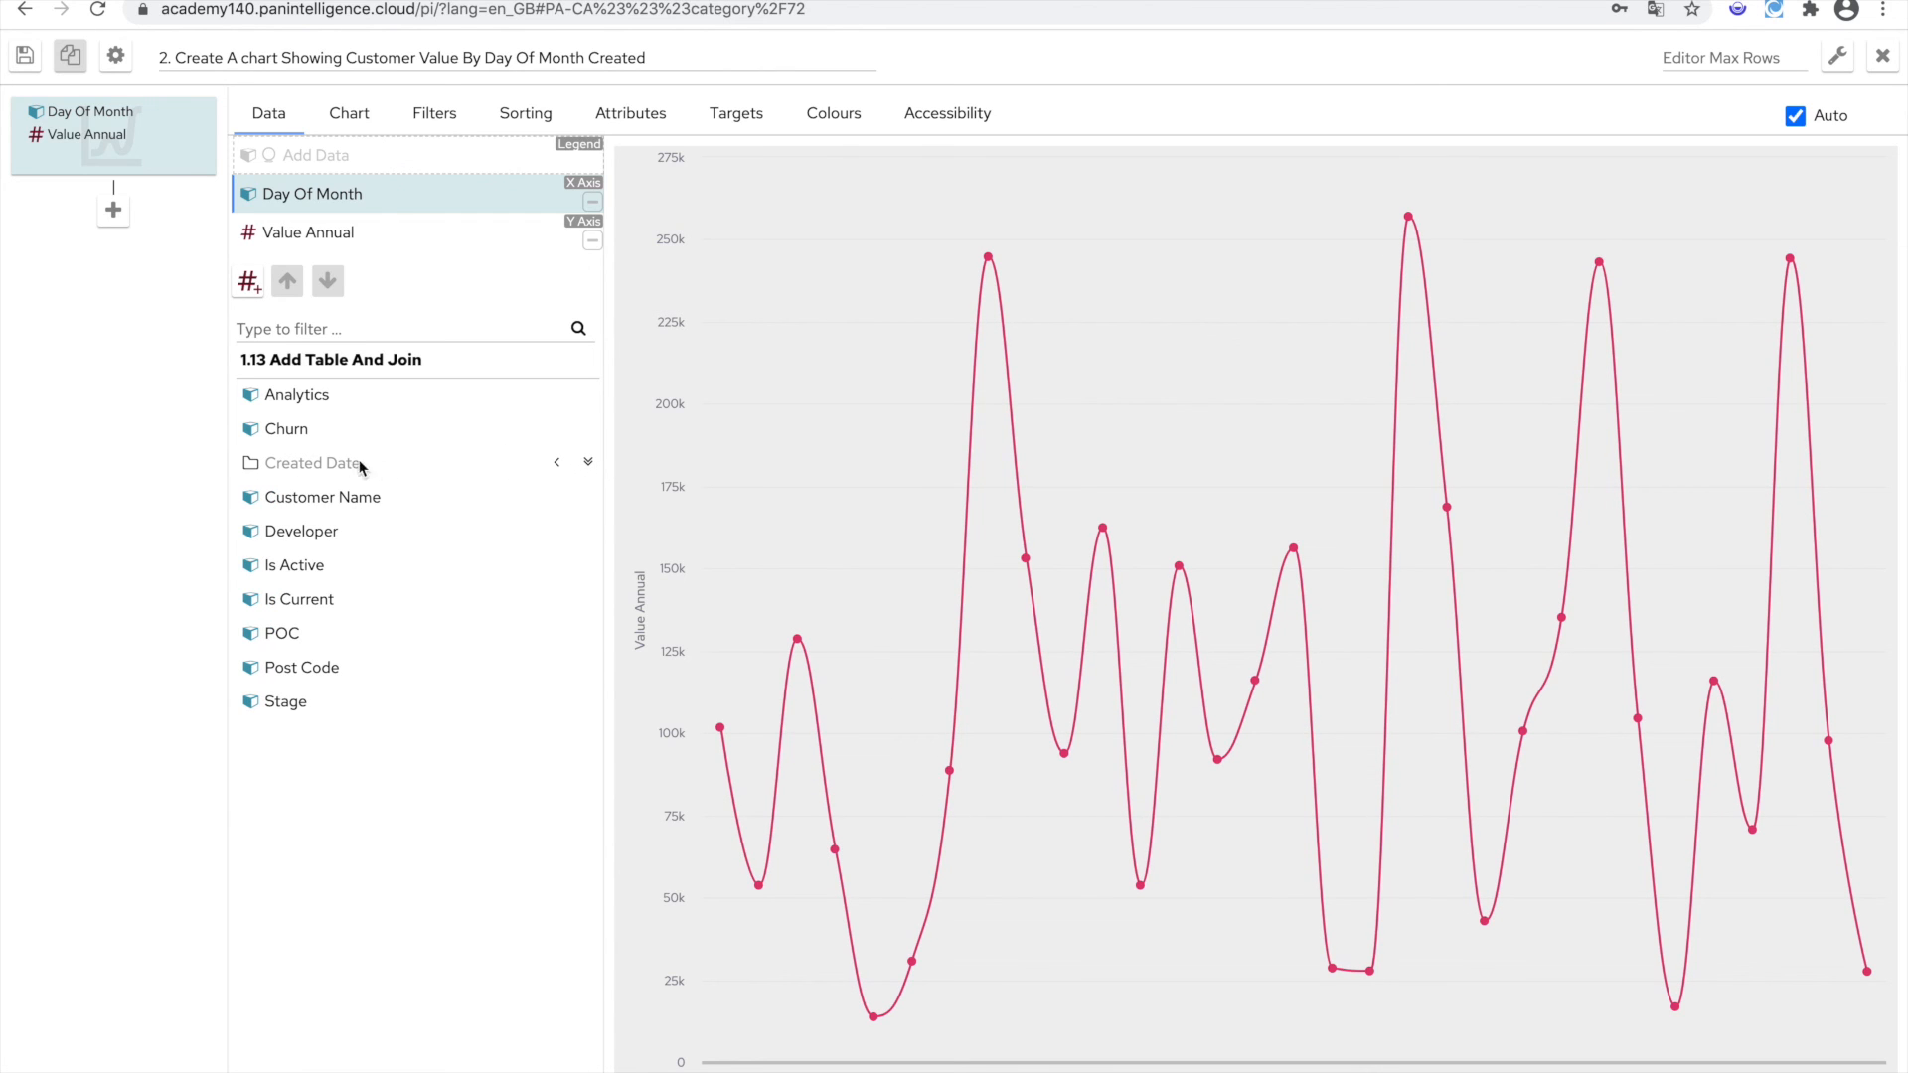
pyautogui.click(563, 464)
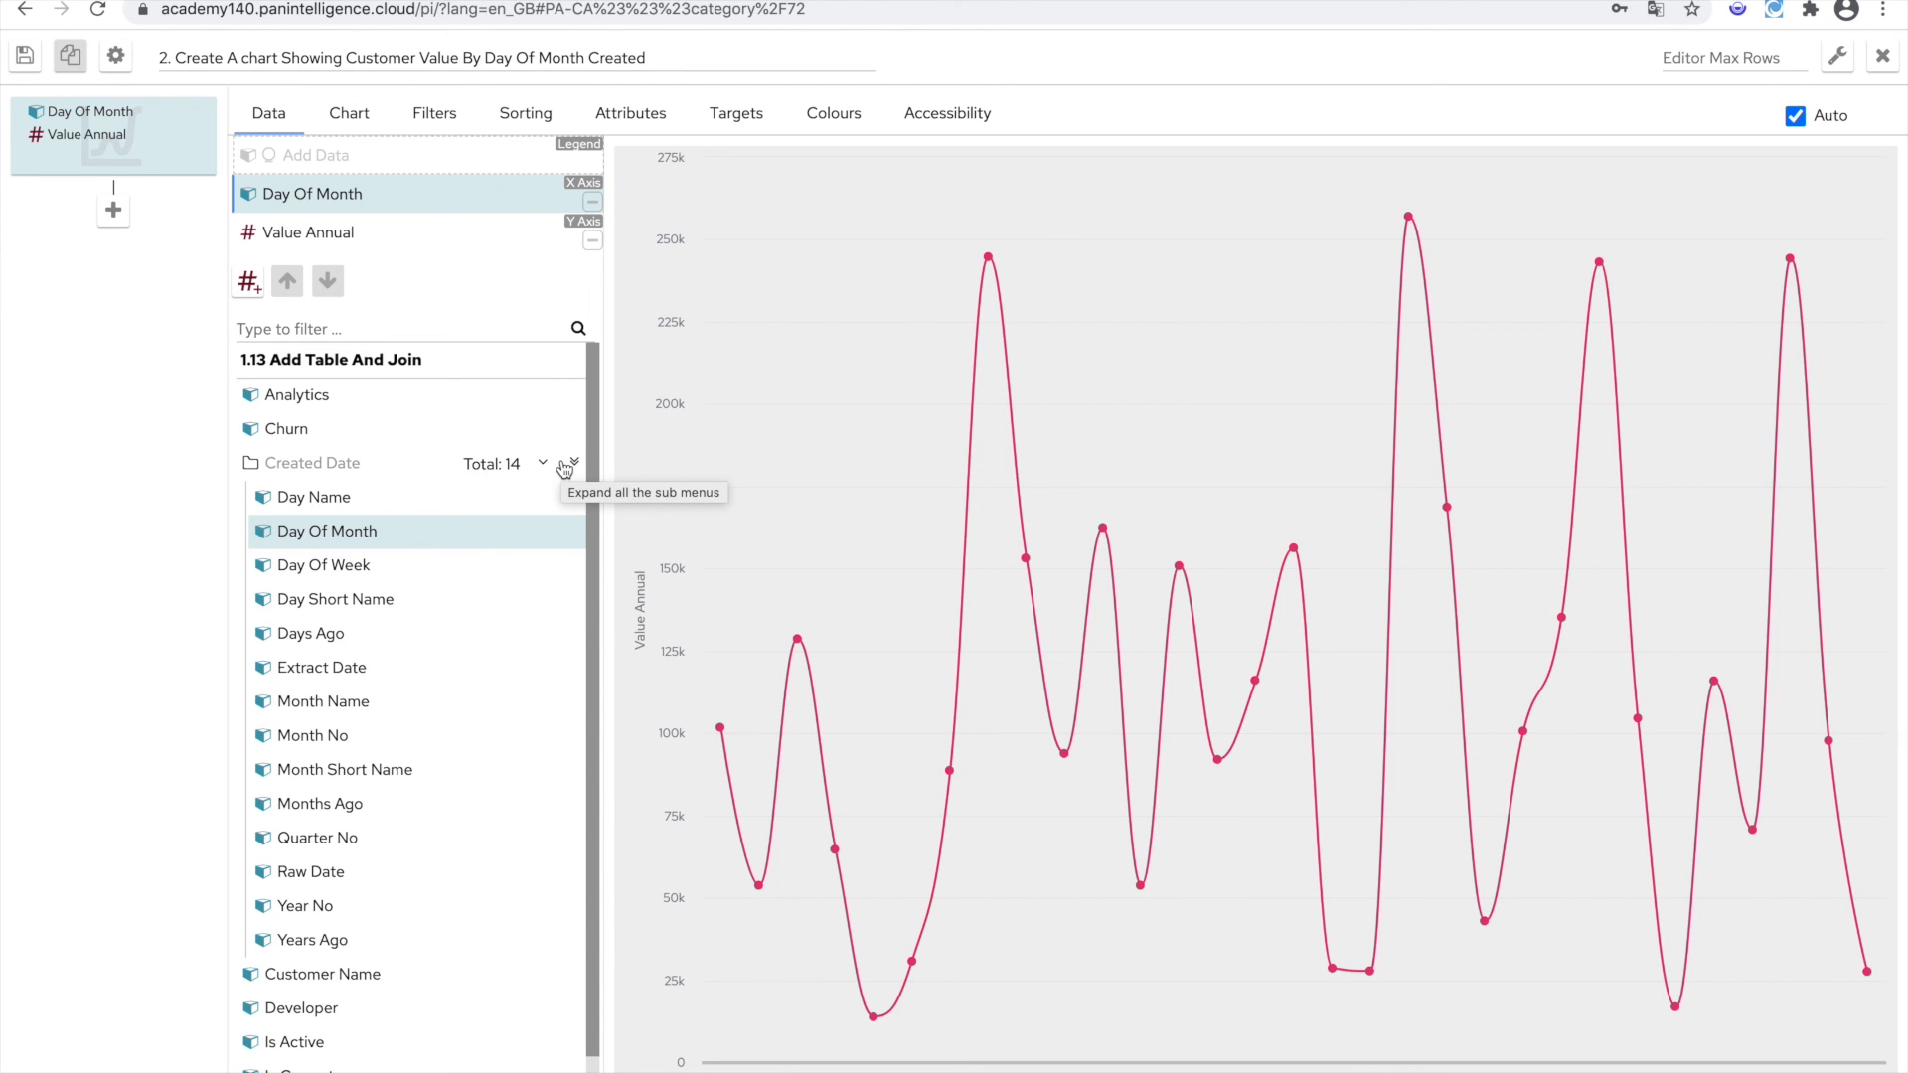
pyautogui.click(1883, 57)
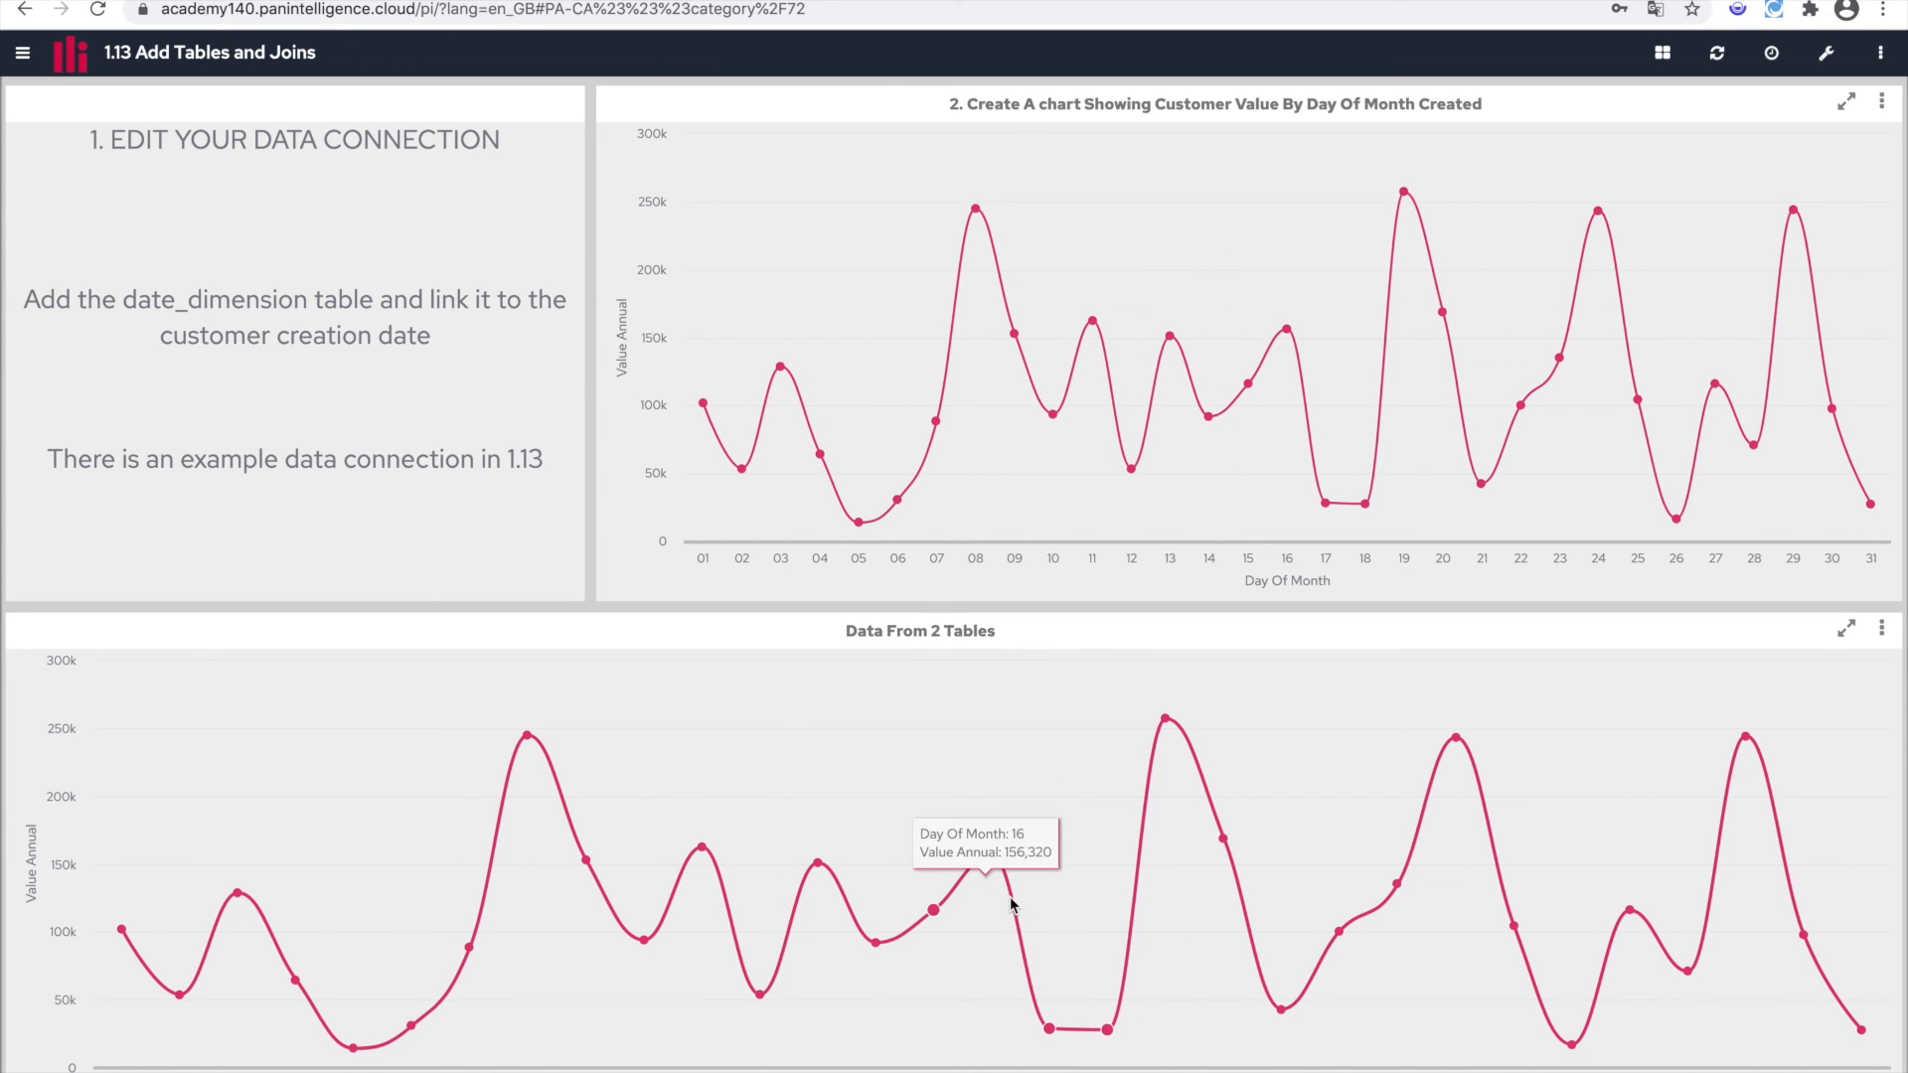
# Reopen the My 1.12 data connection from the dashboard.
pyautogui.click(1827, 55)
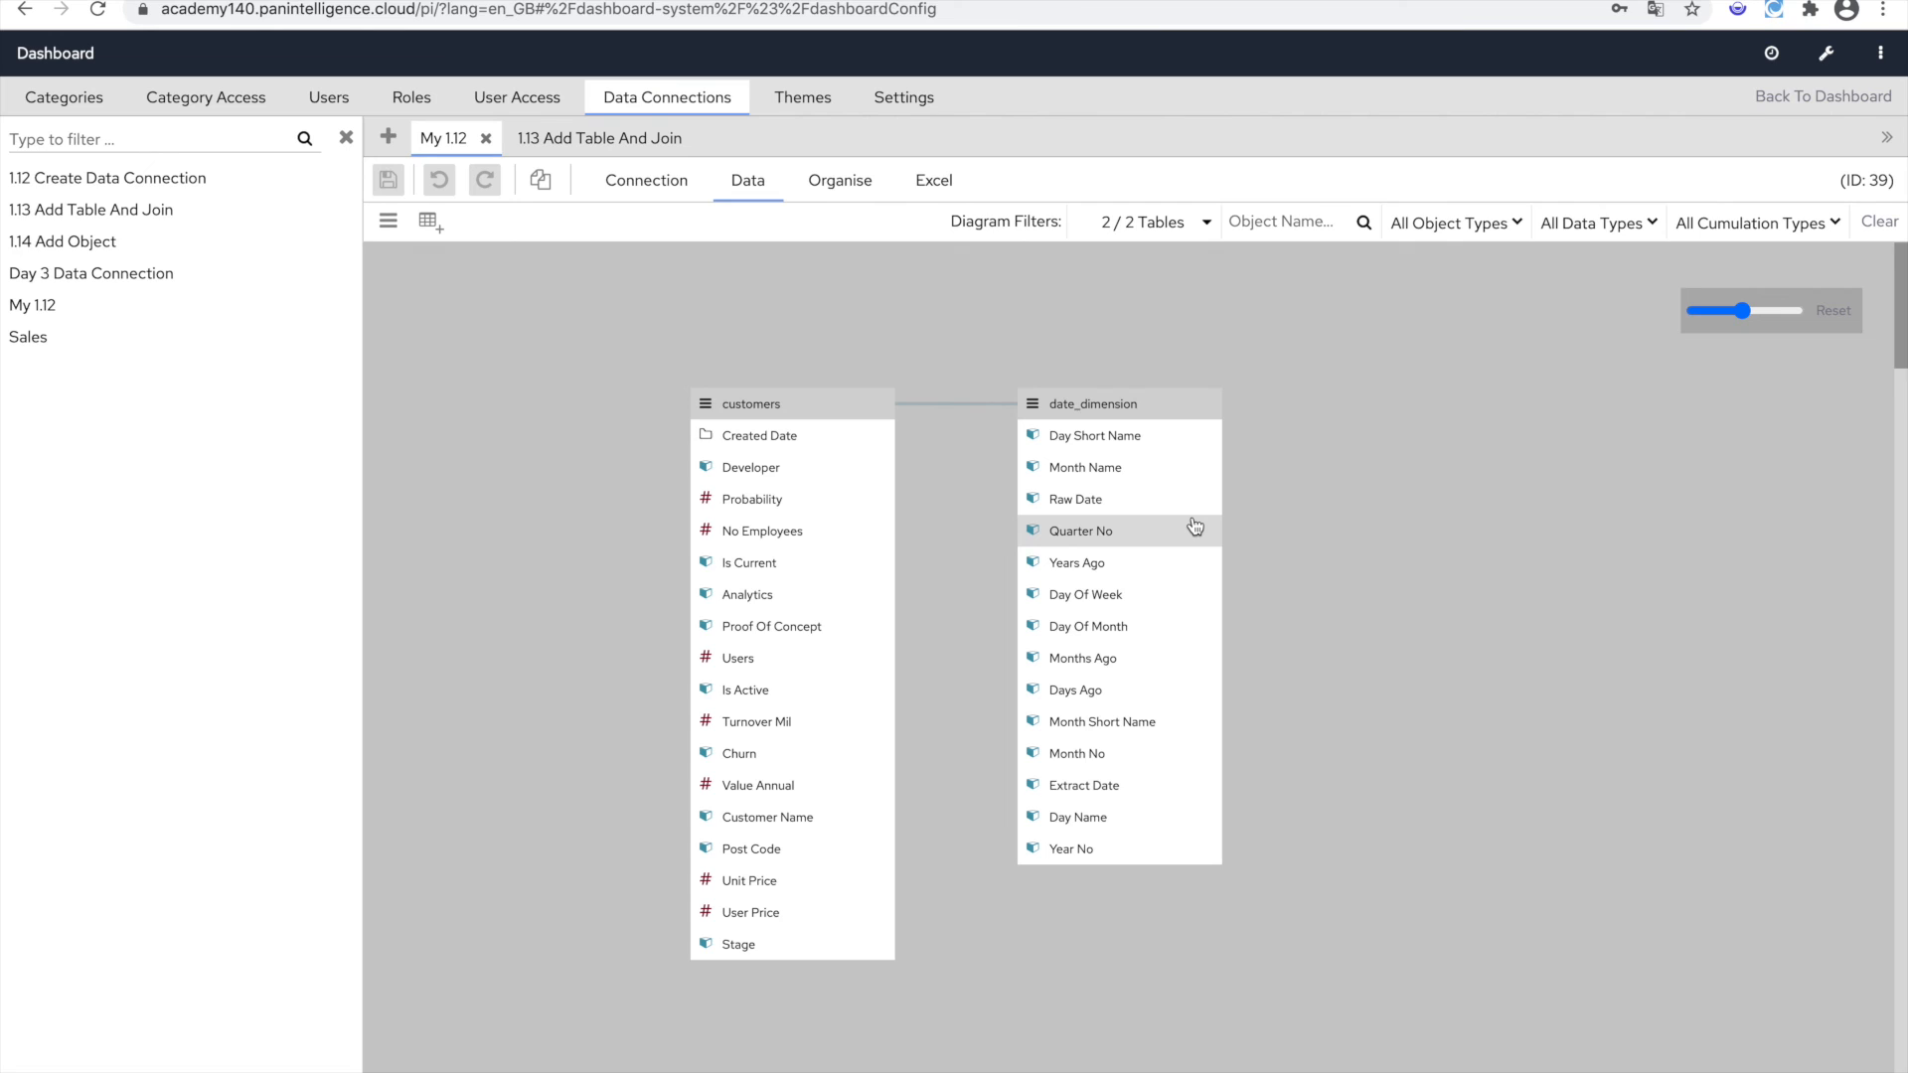